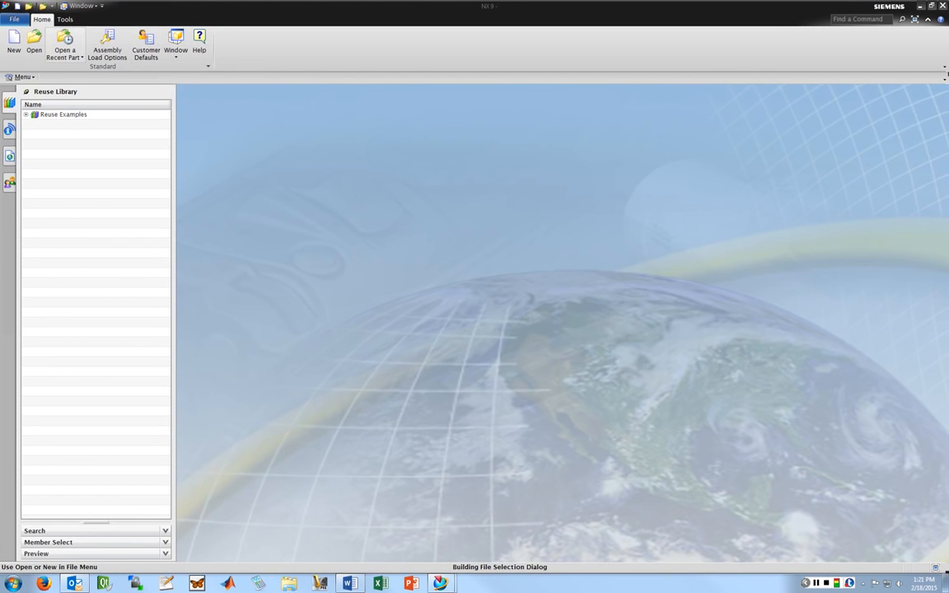
Start a new part file using the Model template with units in inches
click(14, 43)
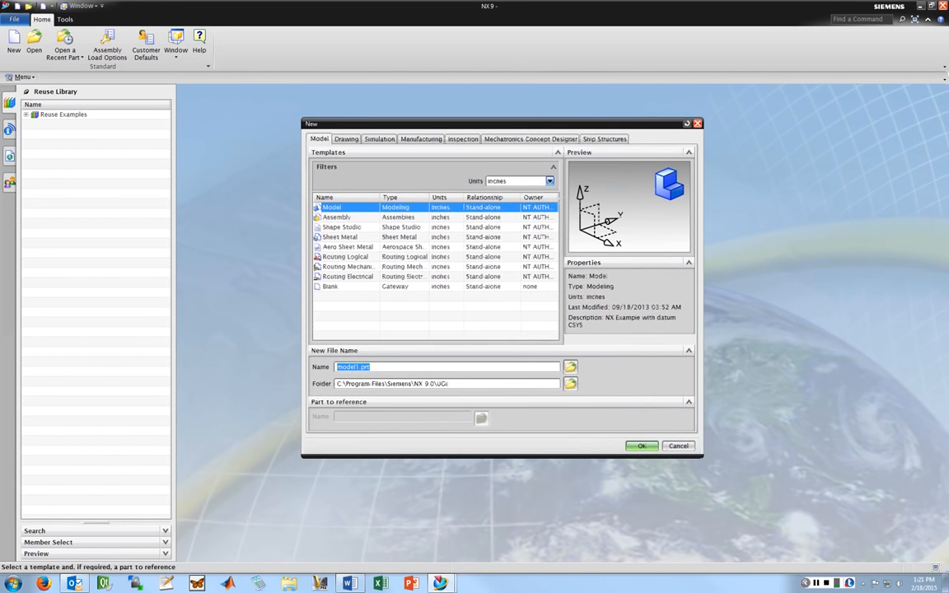
click(550, 180)
click(497, 200)
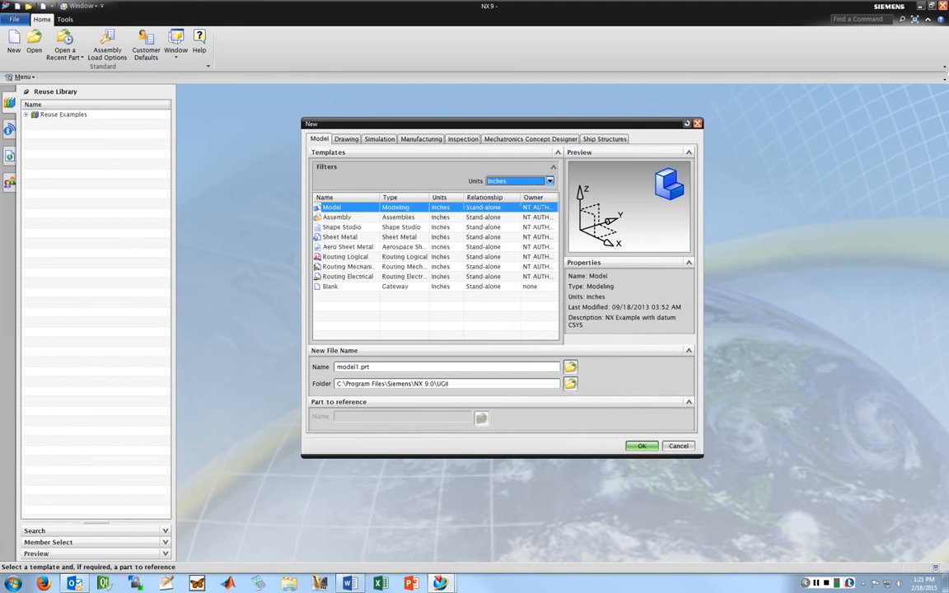
click(337, 217)
click(332, 208)
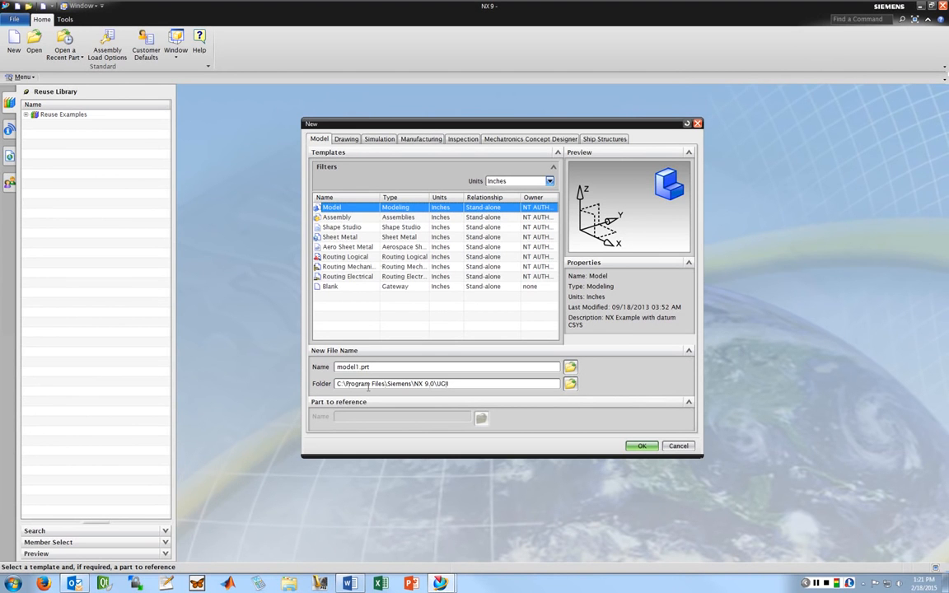
Set the save location to a new folder named Tutorial1_1 inside the desktop NX folder
drag(457, 385, 333, 384)
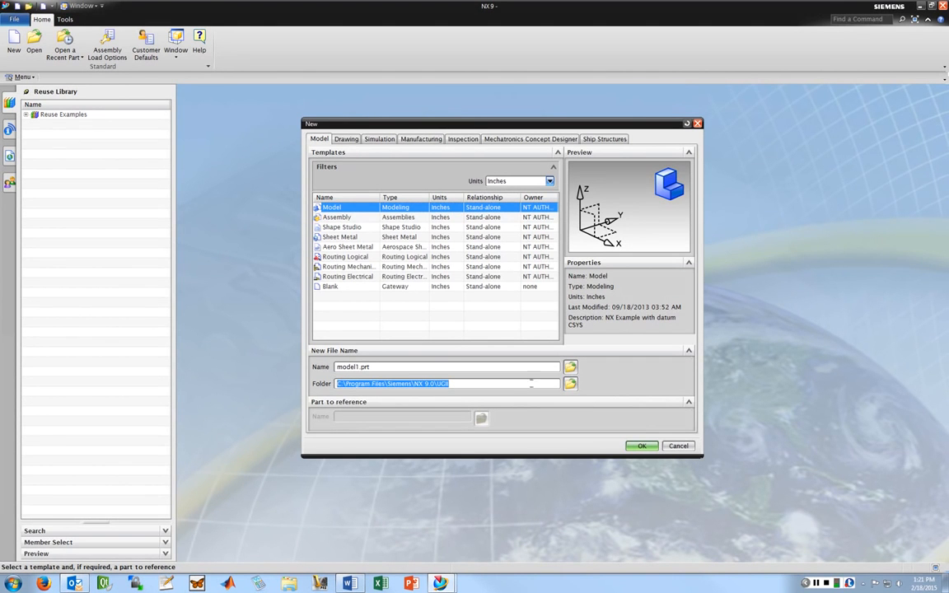
click(570, 384)
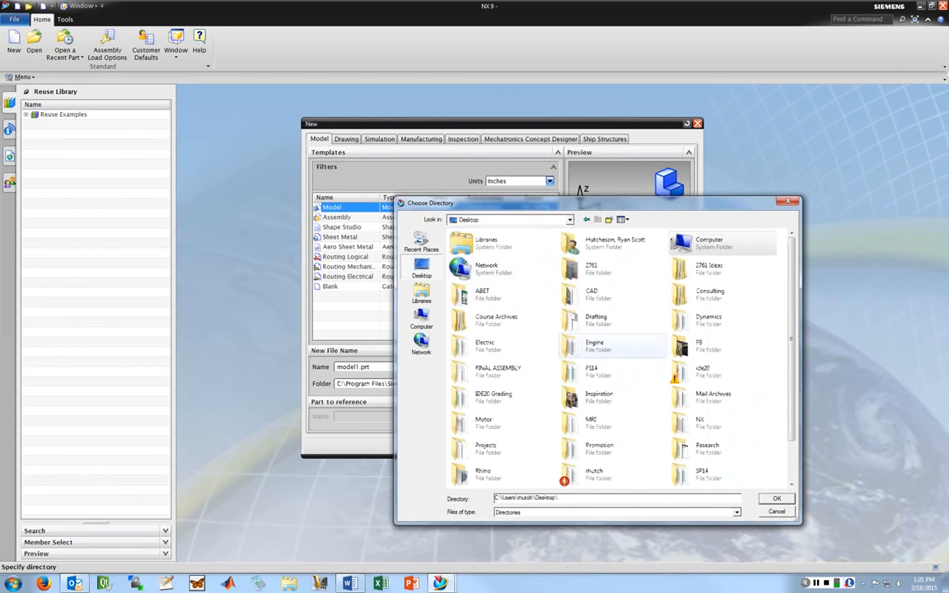
double_click(700, 422)
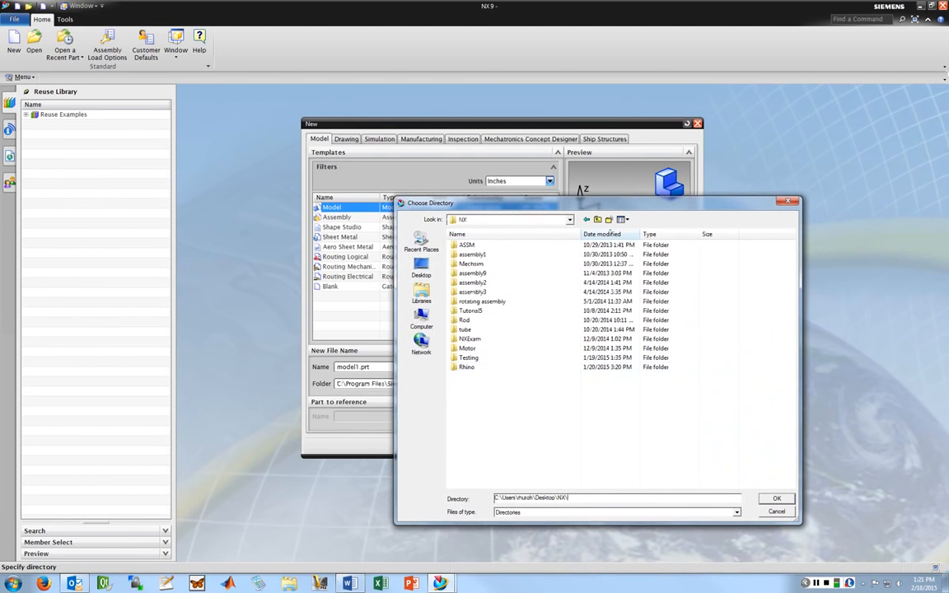
text(Tutorial1_1)
key(Return)
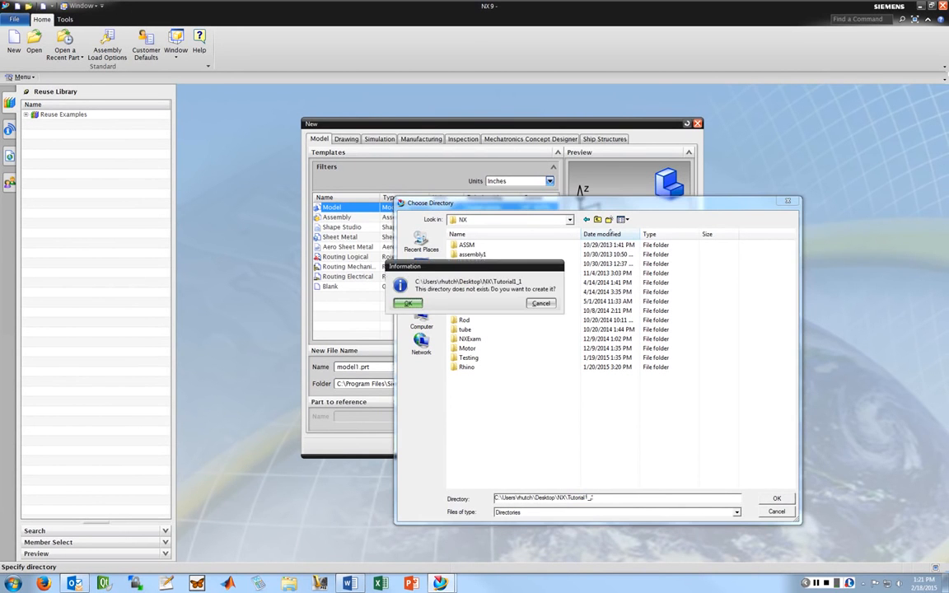
key(Return)
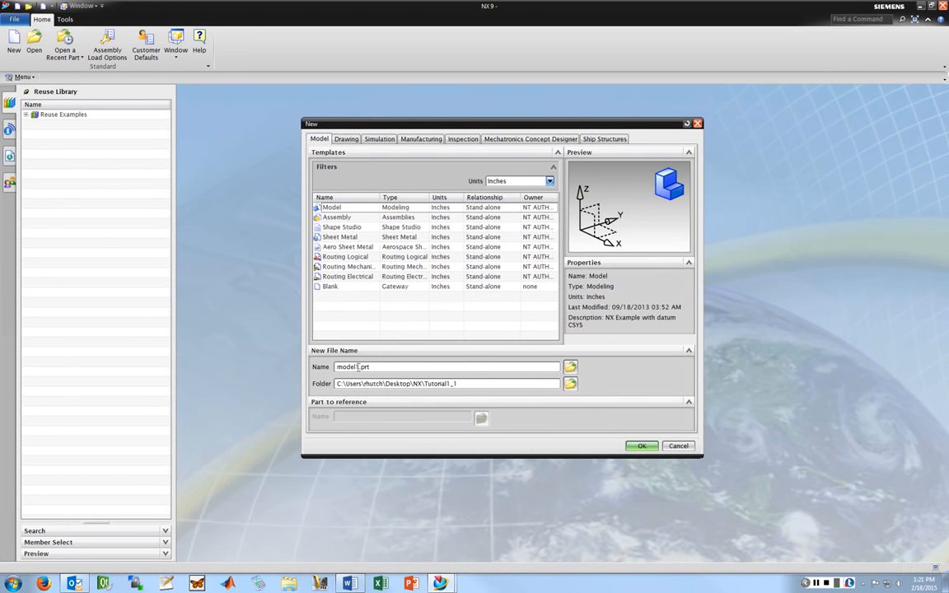
Name the new file Part1.prt and create it
drag(360, 367, 329, 366)
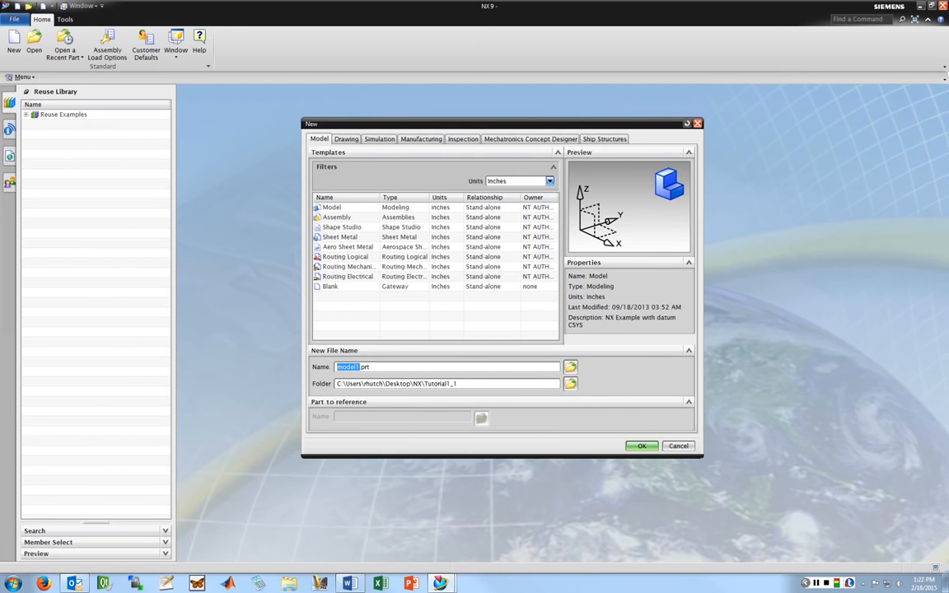
text(Part1)
click(642, 446)
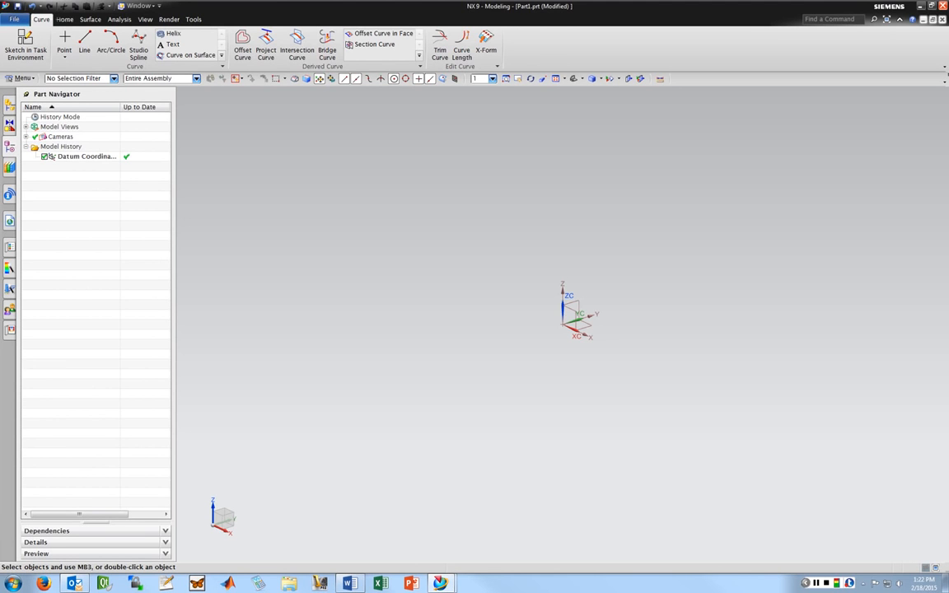
Create a sketch on the XY plane of the datum coordinate system
click(64, 19)
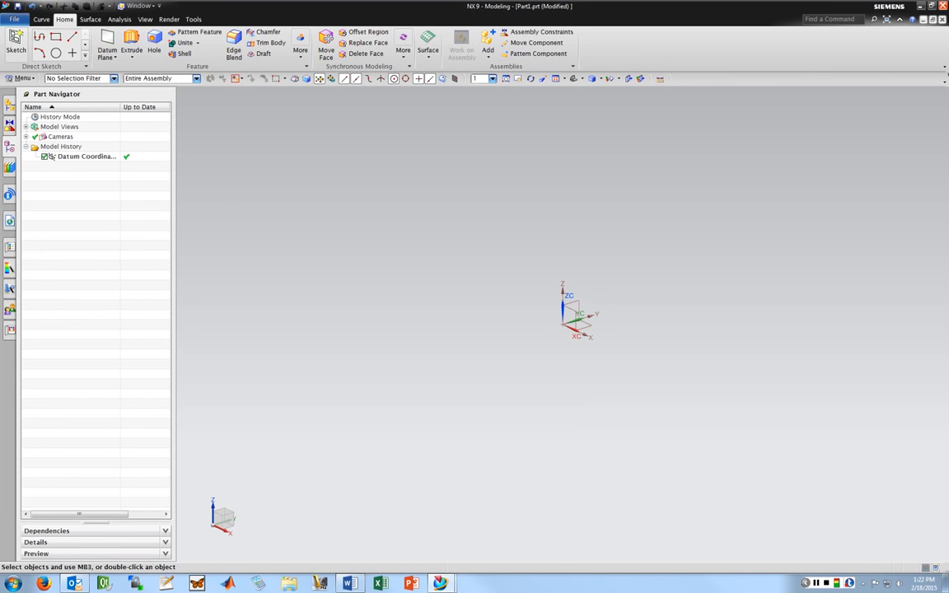
click(16, 43)
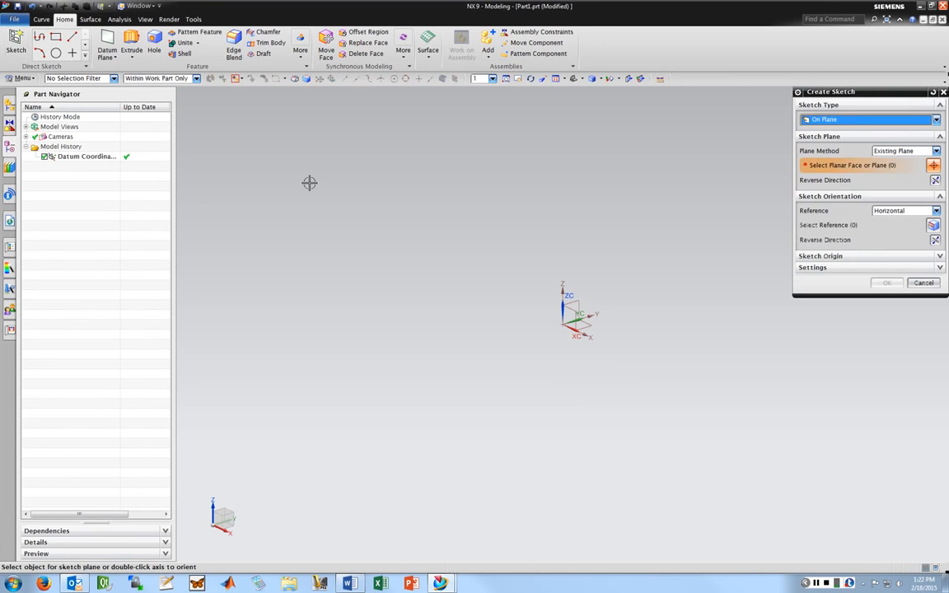
click(587, 327)
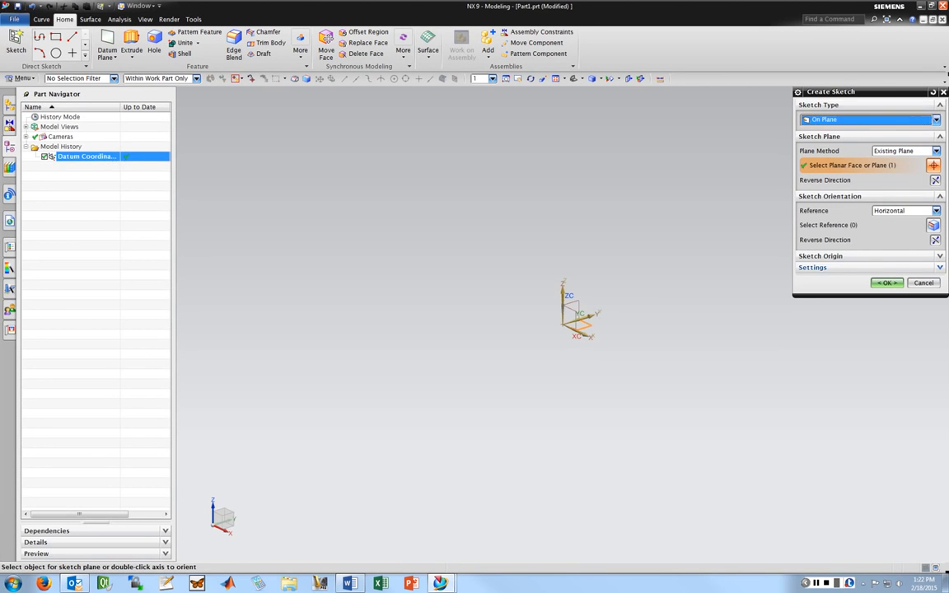
click(888, 283)
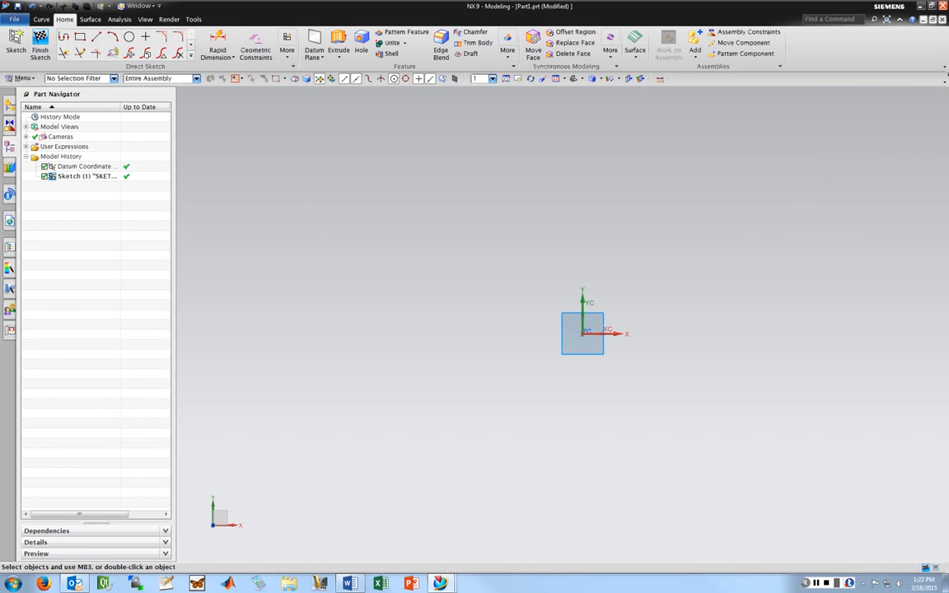
Sketch a circle with a diameter of 2 inches centred on the origin
click(128, 37)
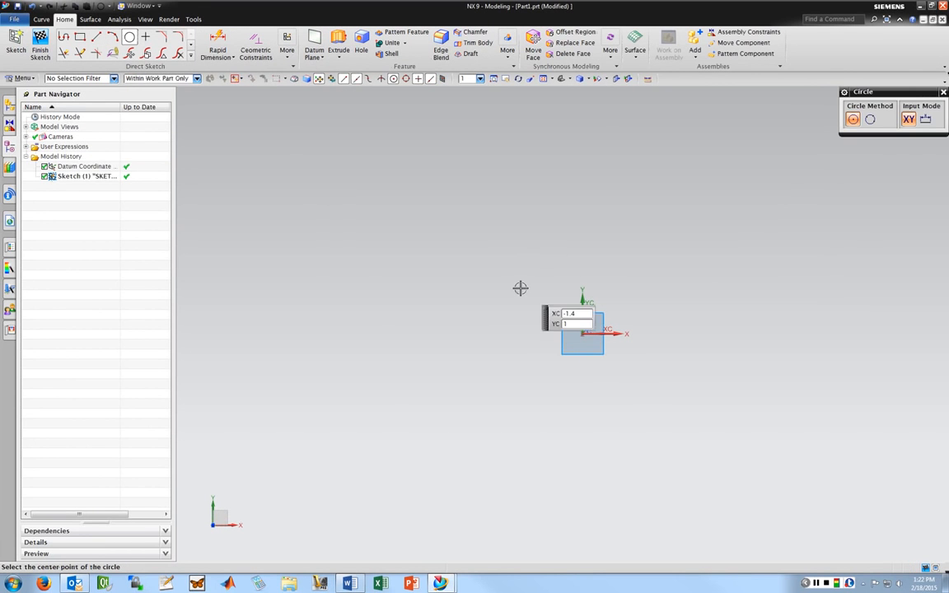
click(583, 334)
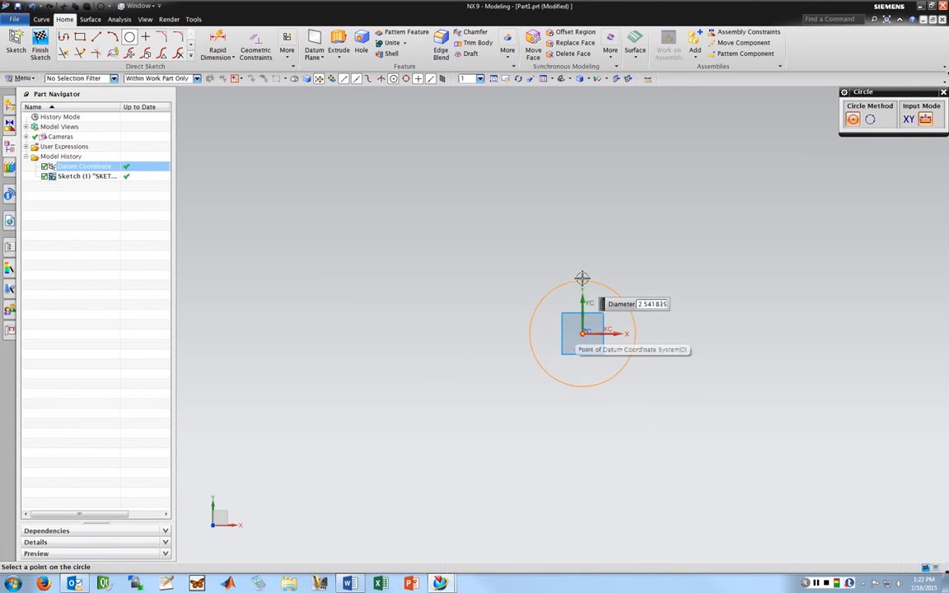
text(2)
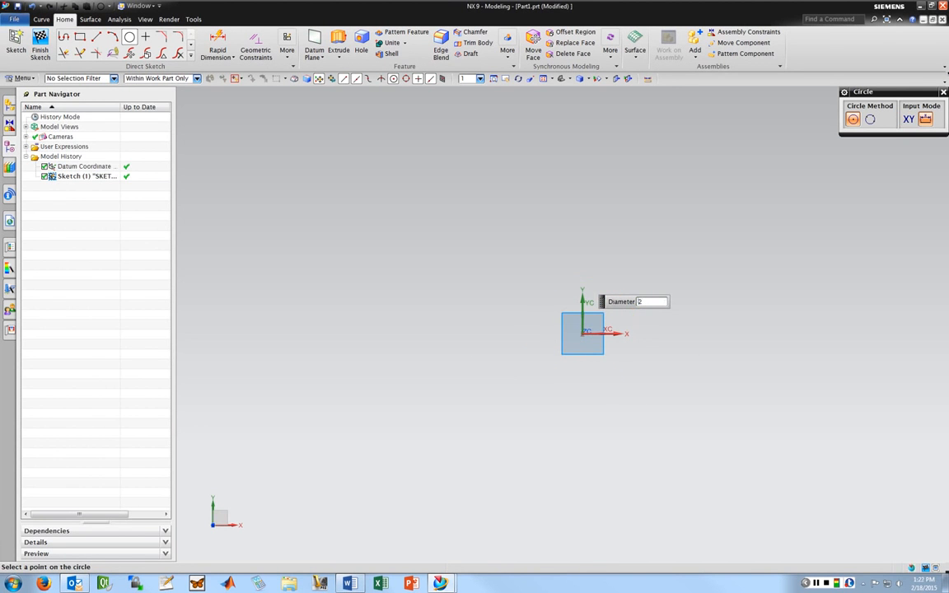
key(Return)
scroll(651, 325, up, 5)
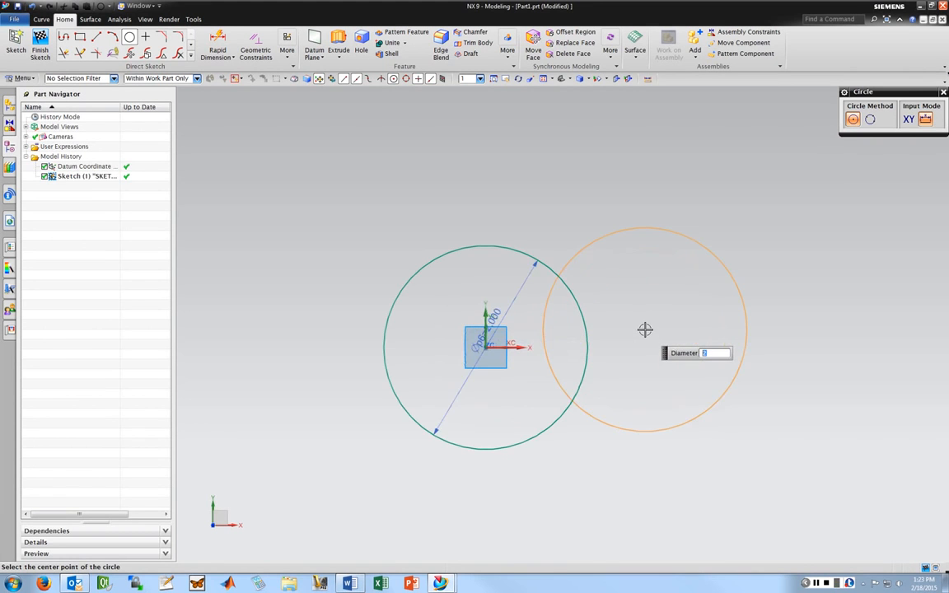
key(Escape)
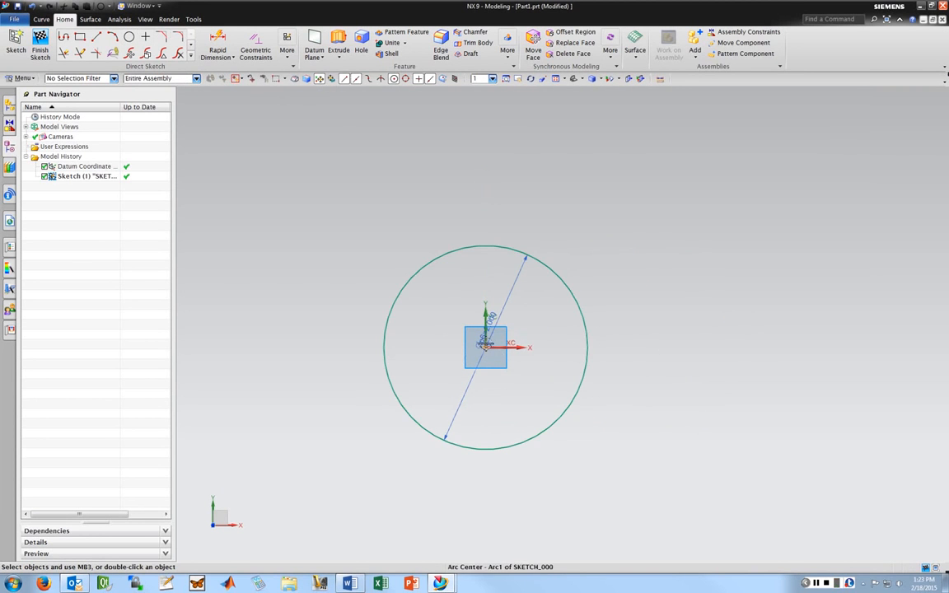
click(486, 349)
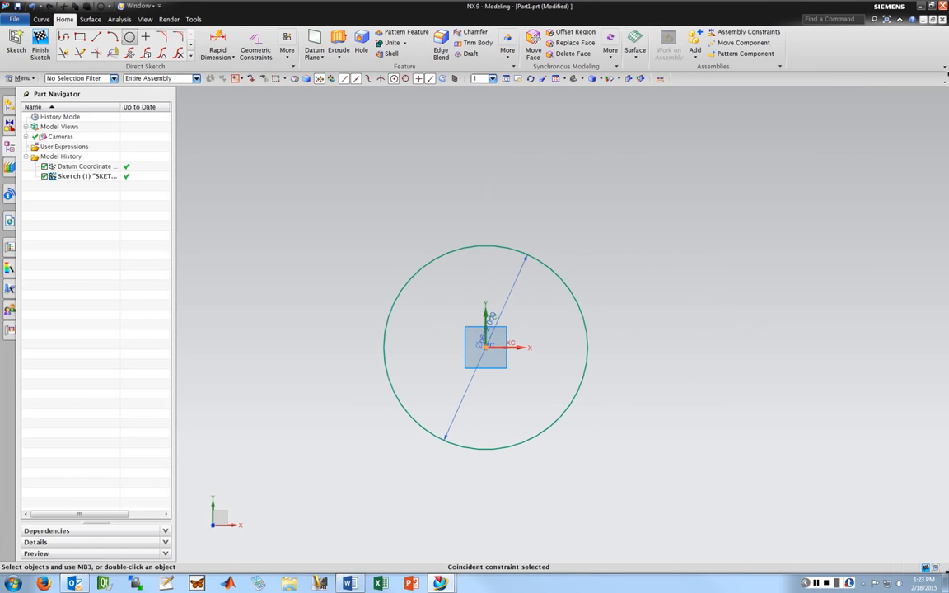
click(129, 36)
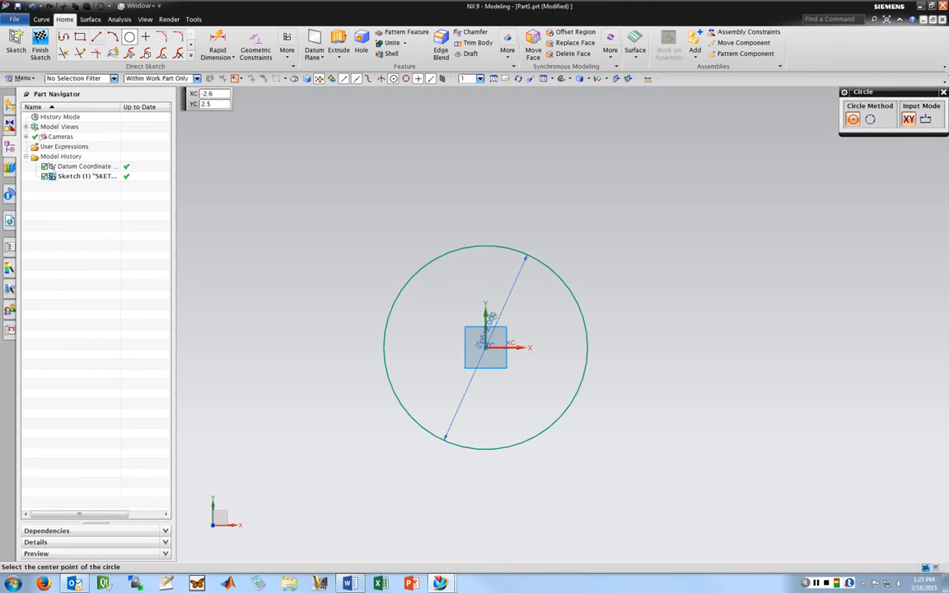
key(l)
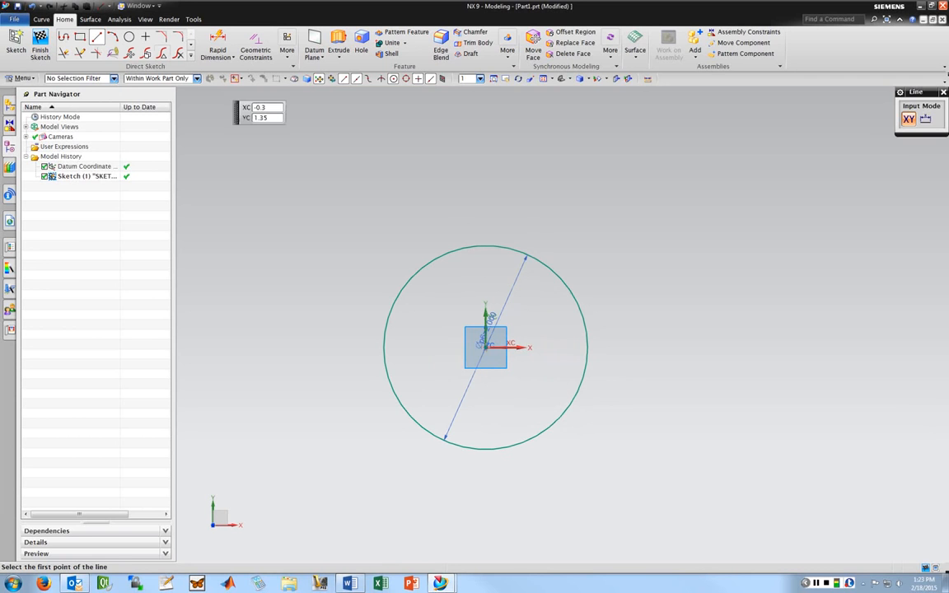
key(Escape)
Sketch a vertical line 0.75 inches long from the origin upward at 90 degrees
click(96, 37)
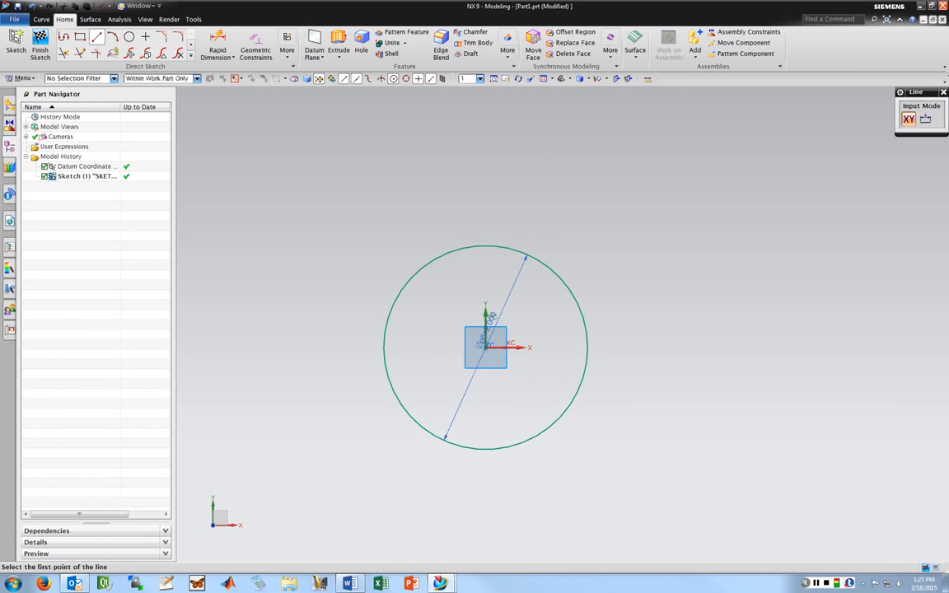
click(487, 347)
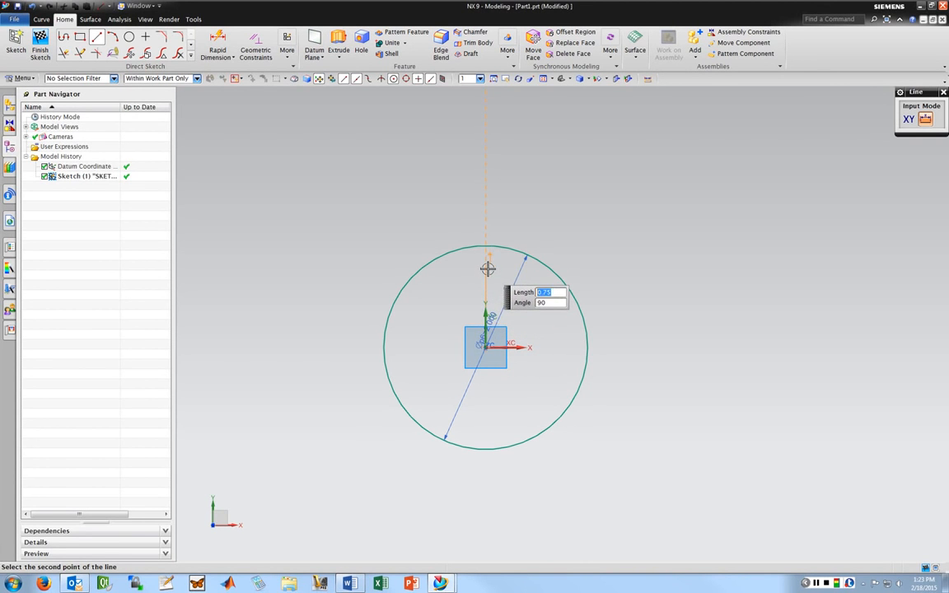
text(0.75)
key(Tab)
key(Return)
scroll(515, 290, up, 3)
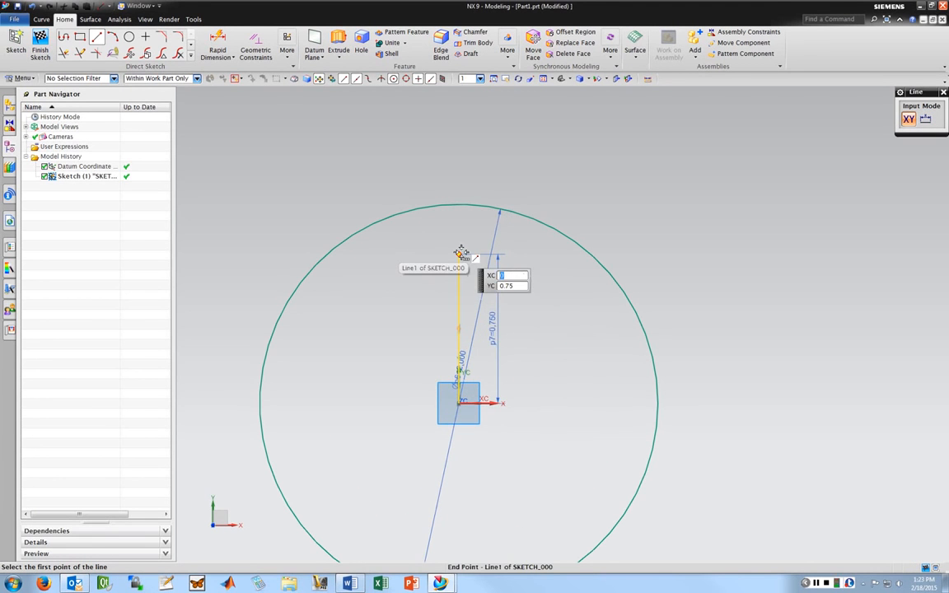
Sketch a circle with a diameter of 0.125 inches centred on the upper endpoint of the vertical line
key(o)
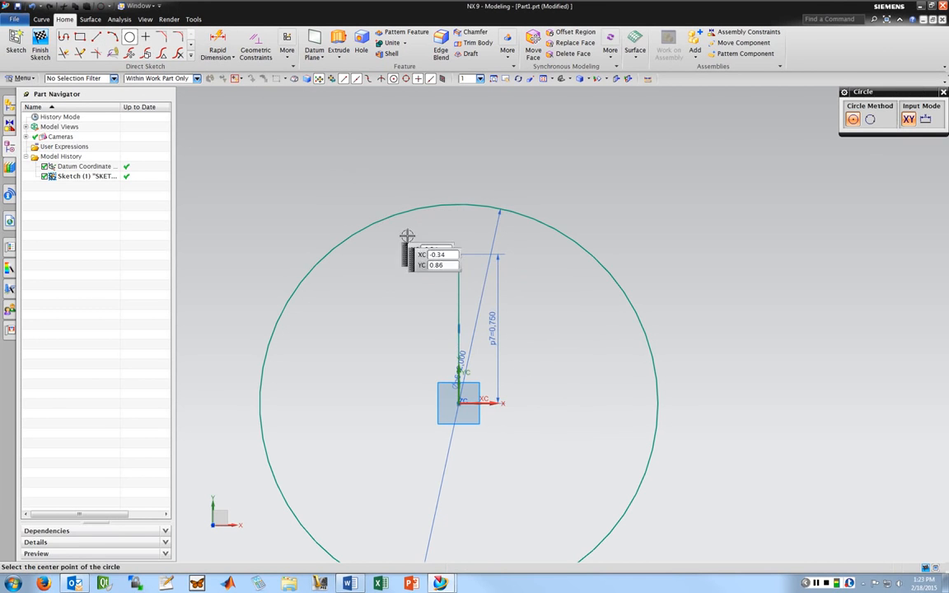
click(458, 254)
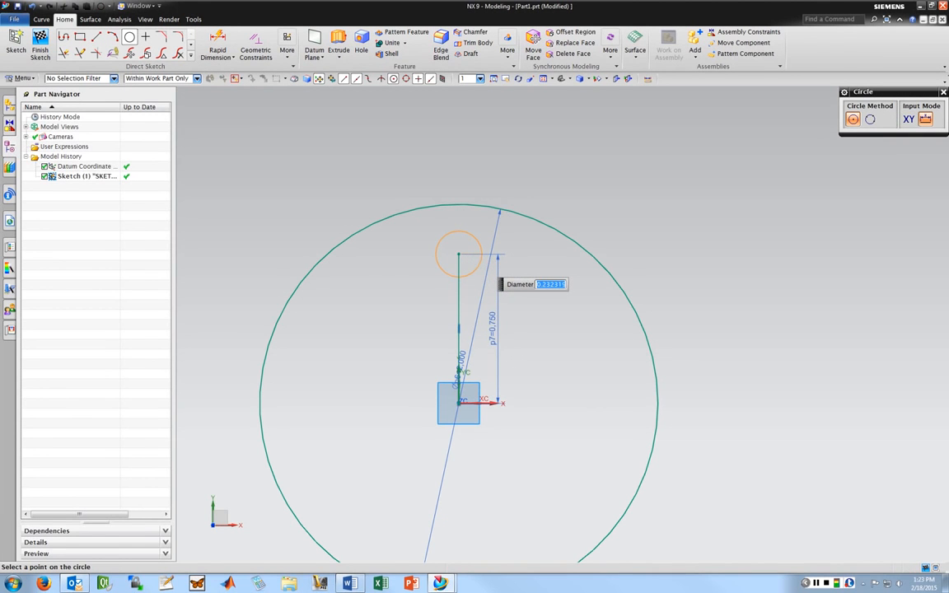
text(.0)
text(125)
key(Return)
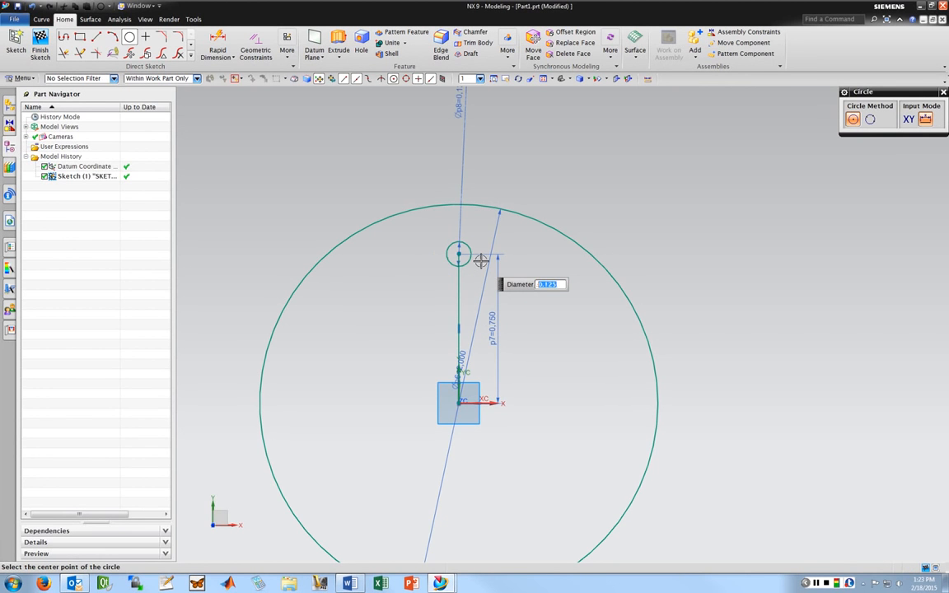
Sketch a circle with a diameter of 0.25 inches centred on the upper endpoint of the vertical line
key(BackSpace)
text(.25)
key(Return)
click(458, 253)
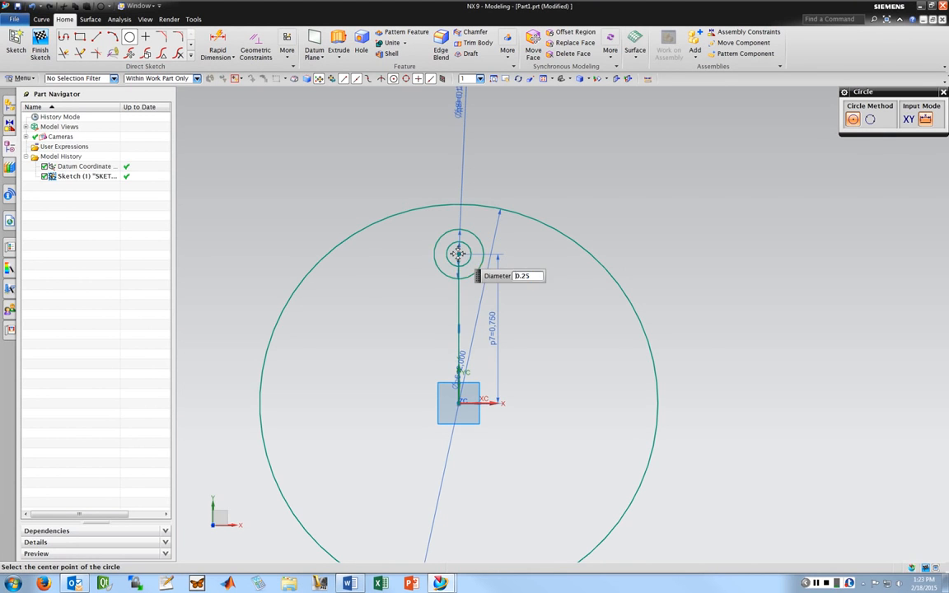
click(458, 277)
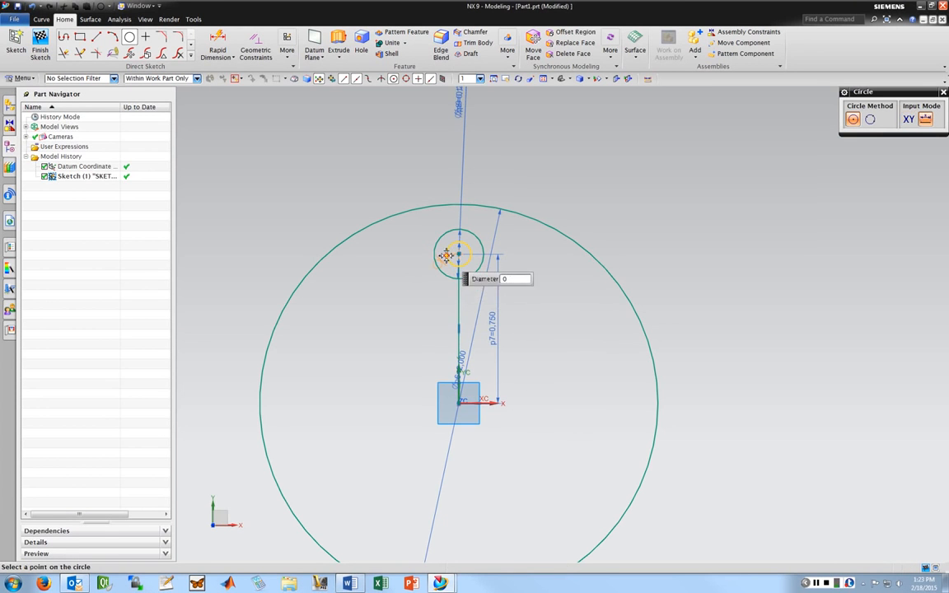
key(Escape)
key(Escape)
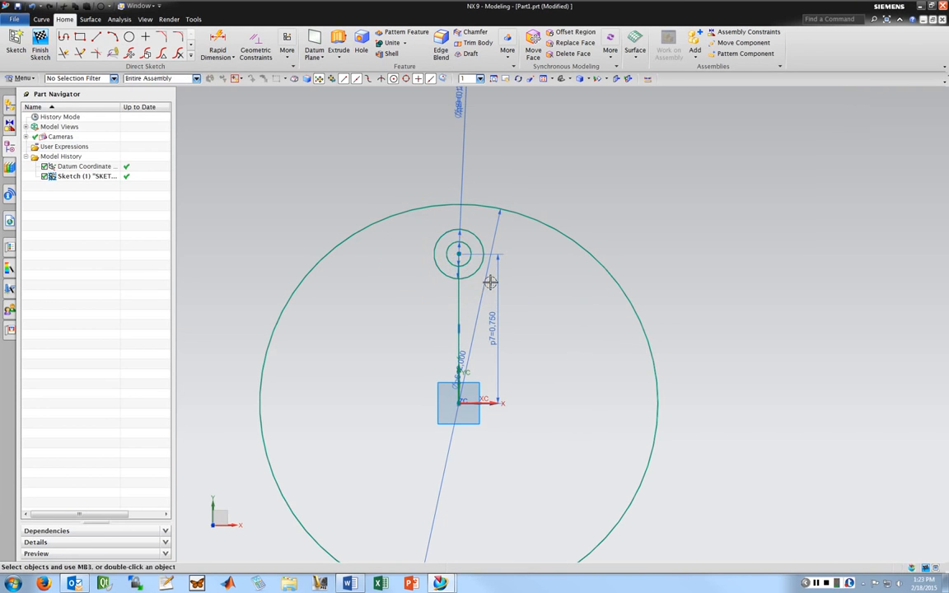
Delete the inner 0.125-inch circle at the upper end of the vertical line
key(Delete)
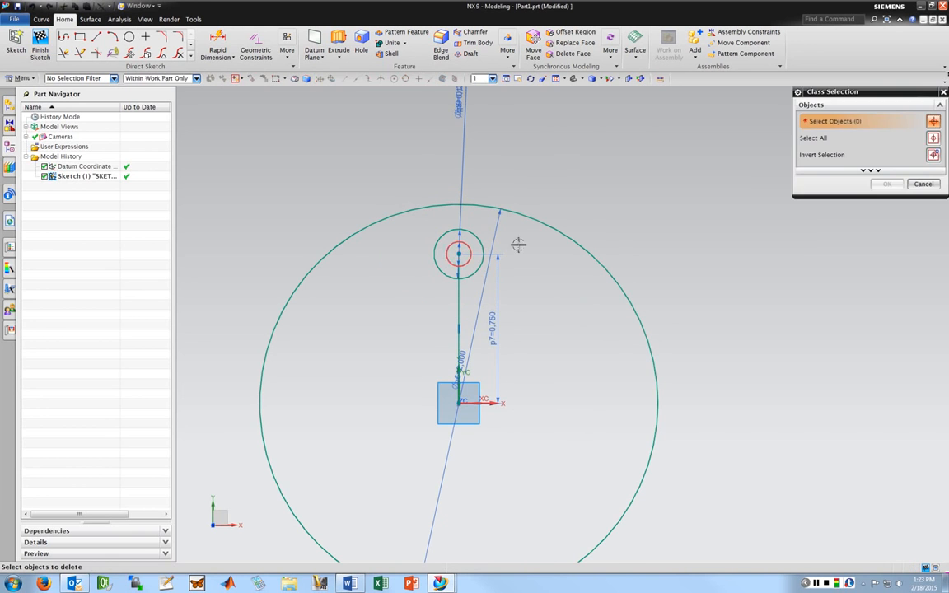
key(Escape)
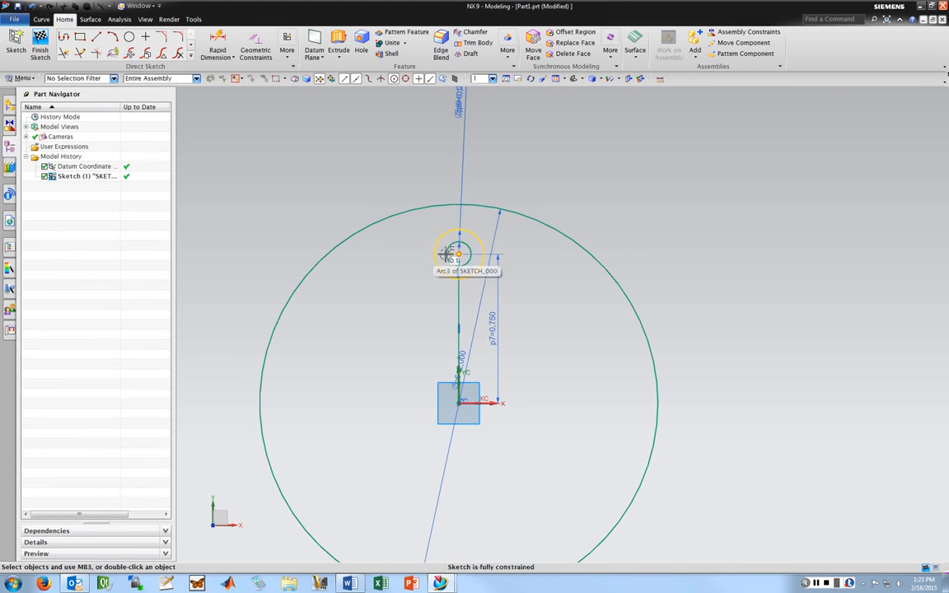
click(446, 254)
key(Escape)
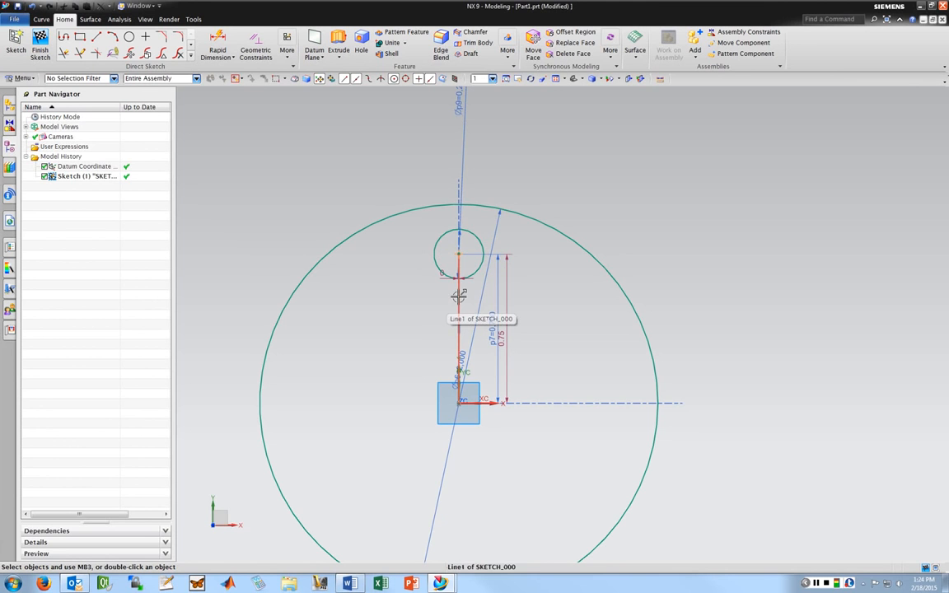
Convert the 0.75-inch vertical line into a reference line
right_click(458, 297)
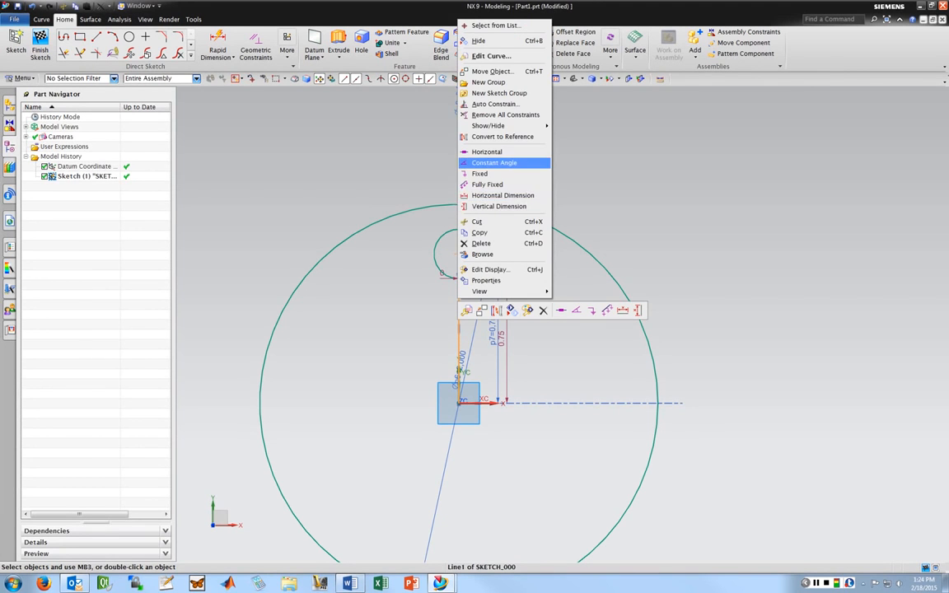
click(502, 136)
mouse_move(552, 148)
middle_down()
mouse_move(506, 164)
mouse_move(534, 155)
mouse_move(463, 315)
middle_up()
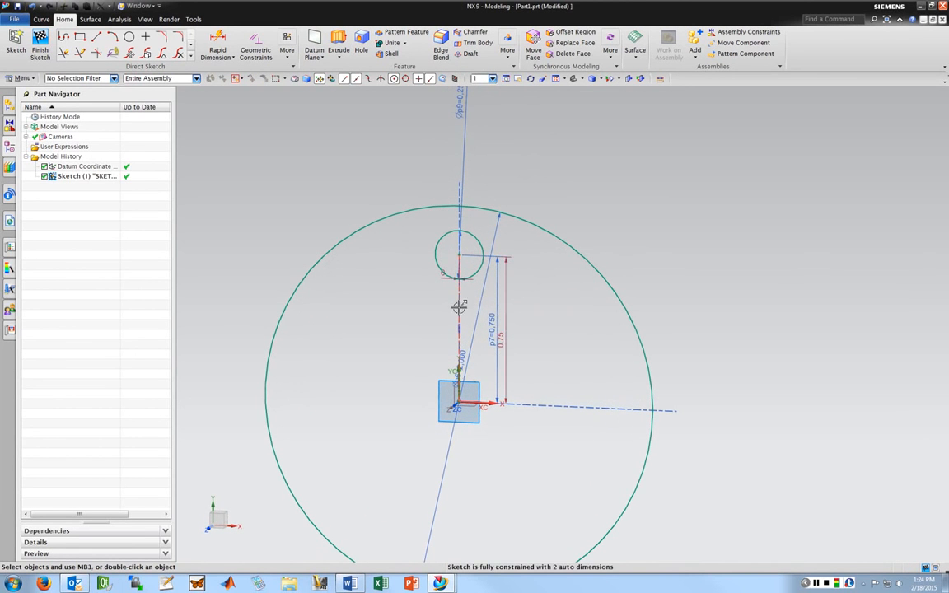
scroll(460, 307, down, 2)
scroll(443, 404, up, 2)
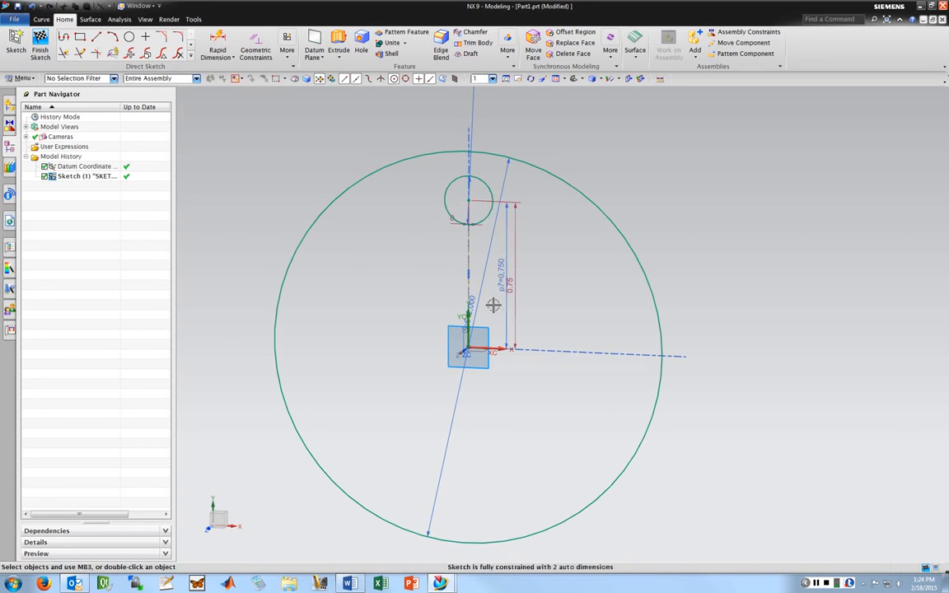
click(494, 197)
key(Escape)
Set up a circular Pattern Curve of the 0.25-inch hole circle, rotating about the centre of the disc
click(190, 47)
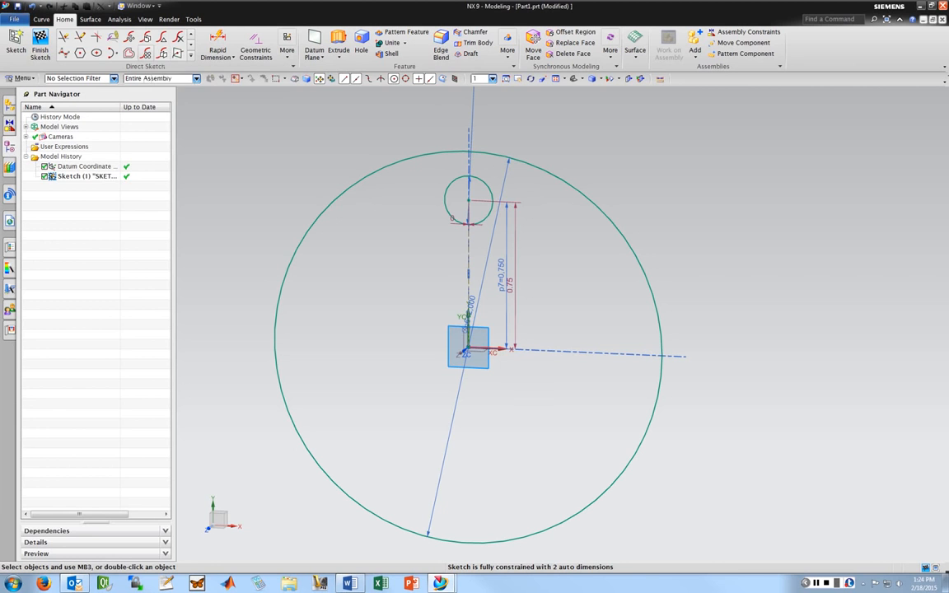
click(190, 46)
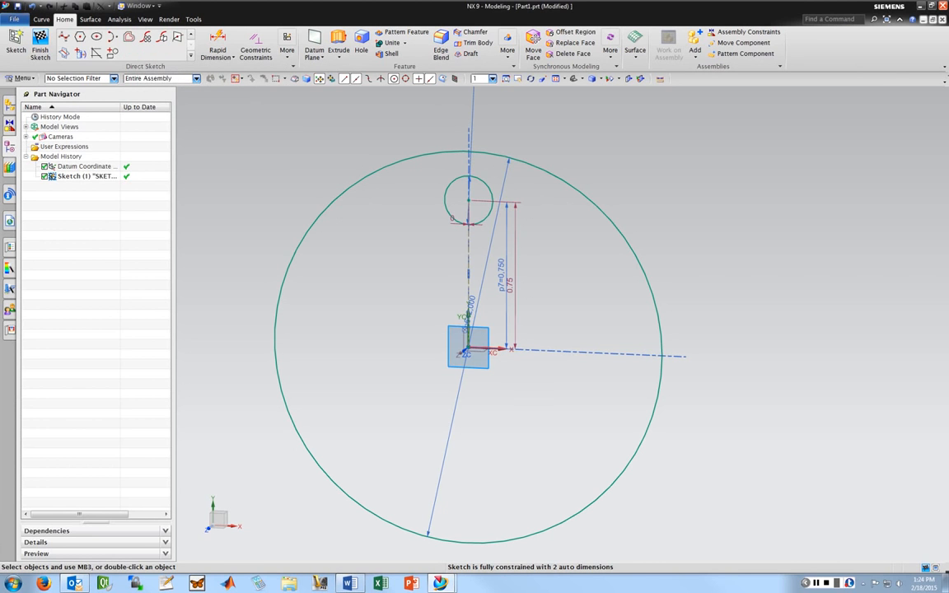
click(190, 36)
click(190, 36)
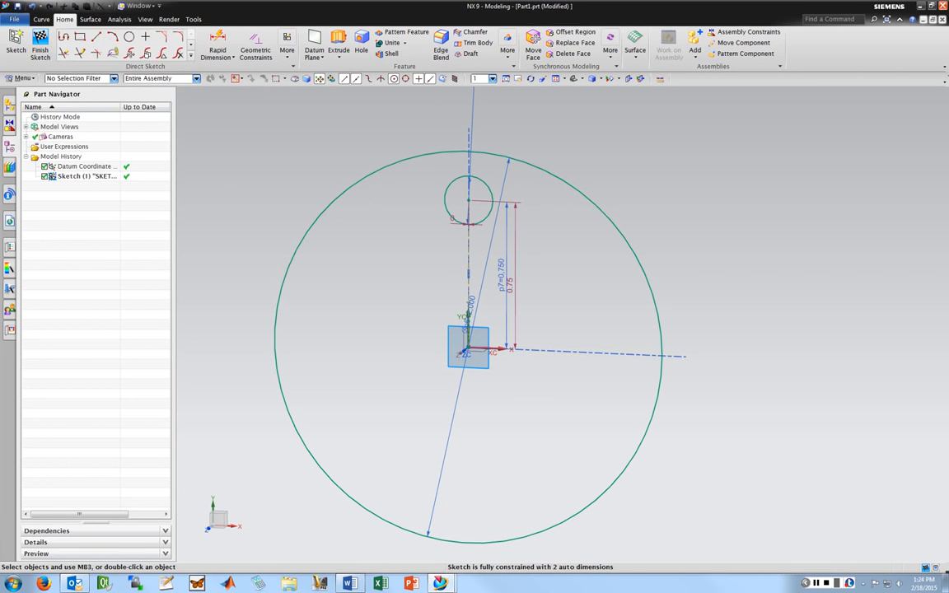
click(191, 46)
click(191, 46)
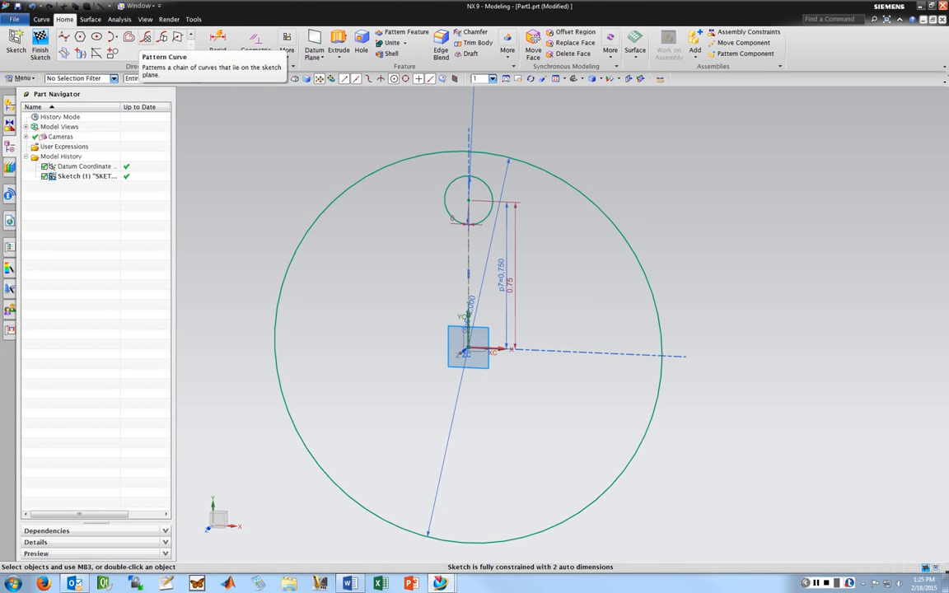
click(145, 37)
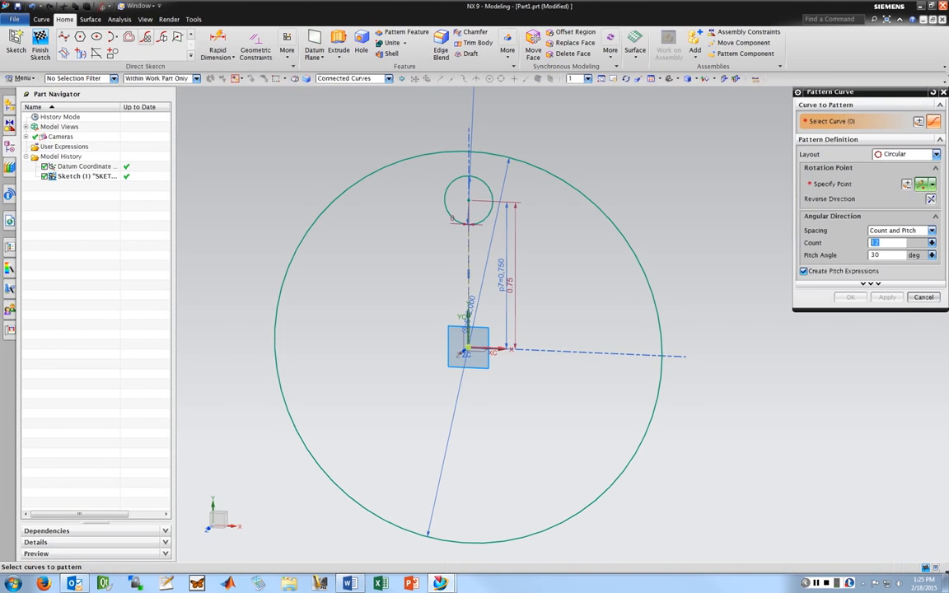
click(447, 189)
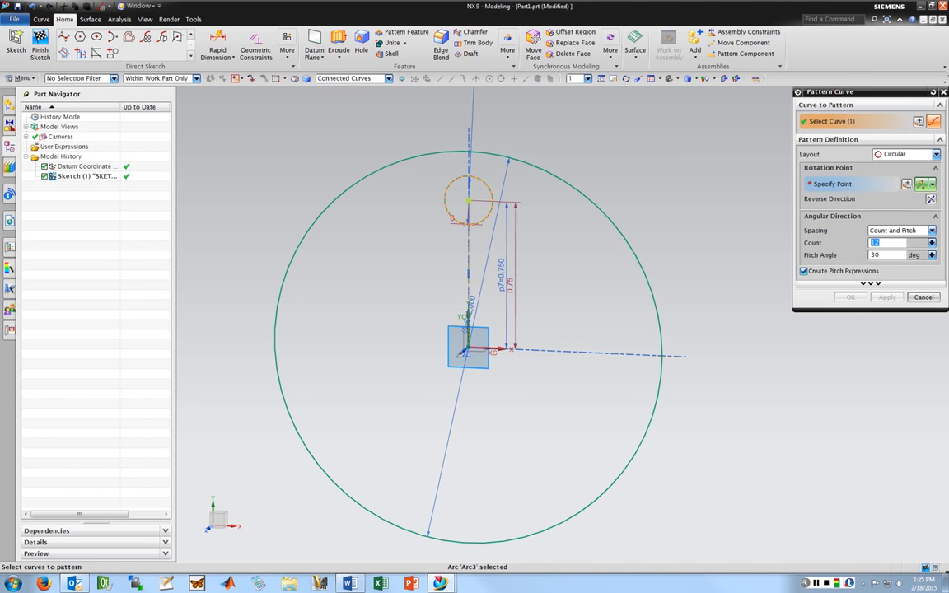
click(833, 184)
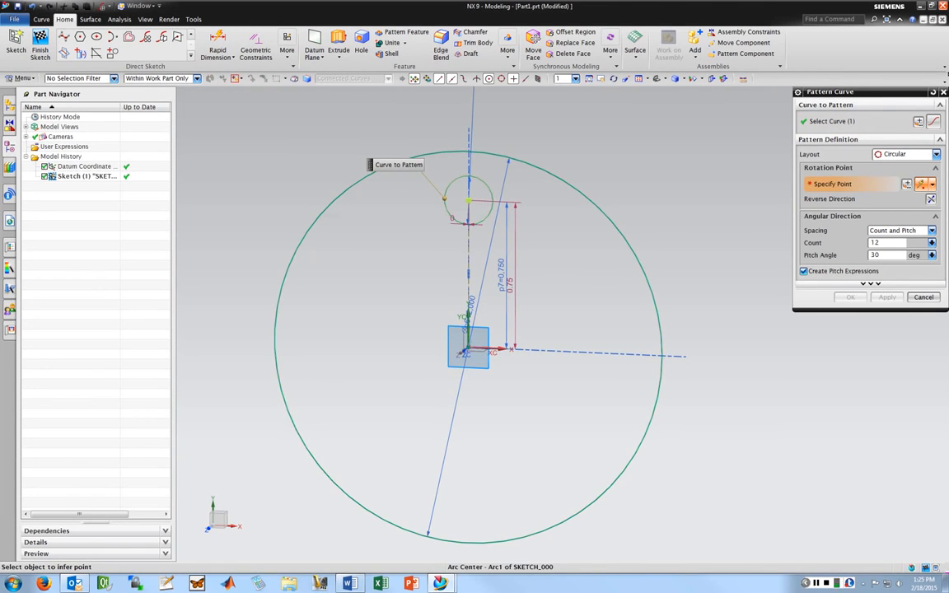
click(467, 352)
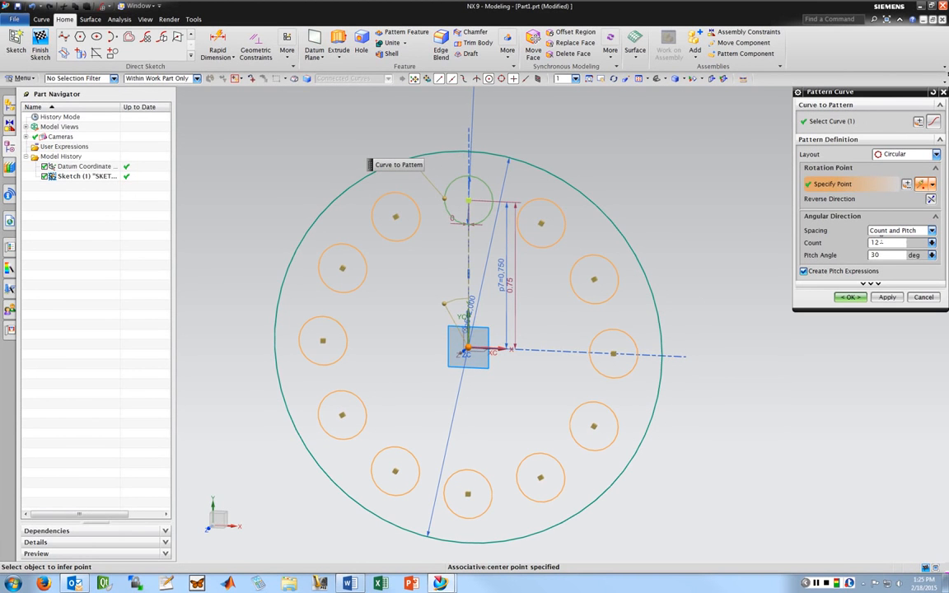
Set the circular pattern's count to 6 and pitch angle to 60 degrees, and create the pattern
drag(880, 243, 869, 240)
text(6)
key(Tab)
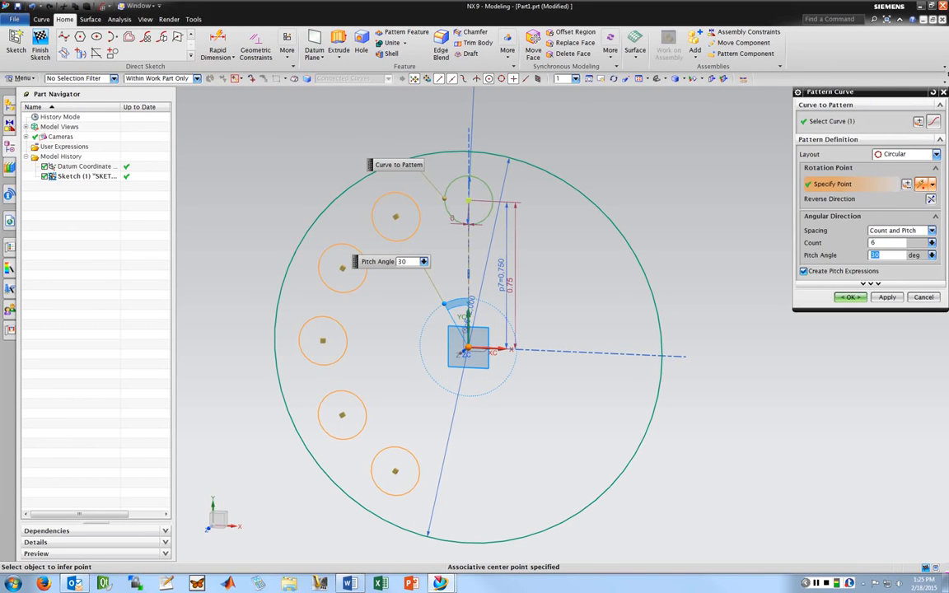
text(60)
key(Tab)
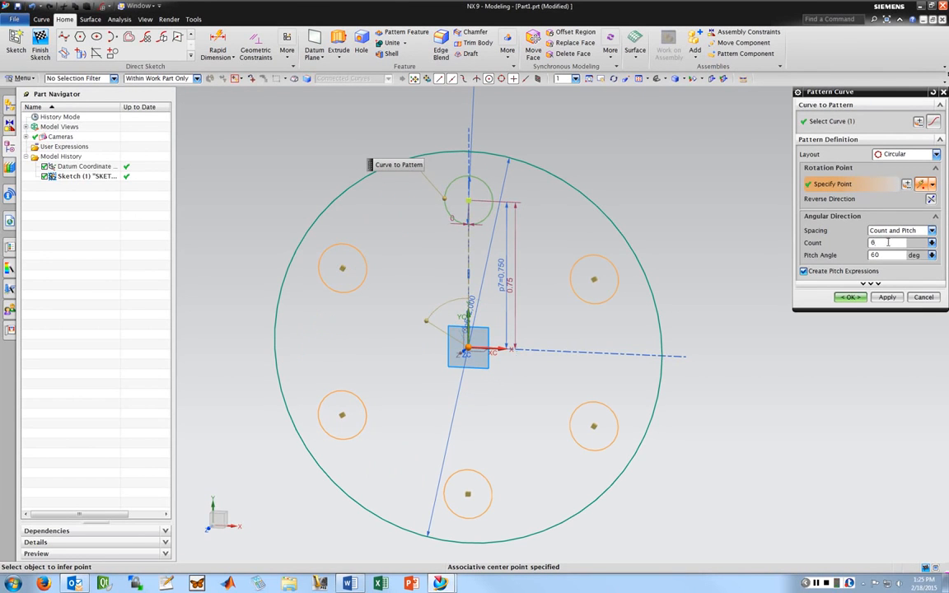
click(888, 242)
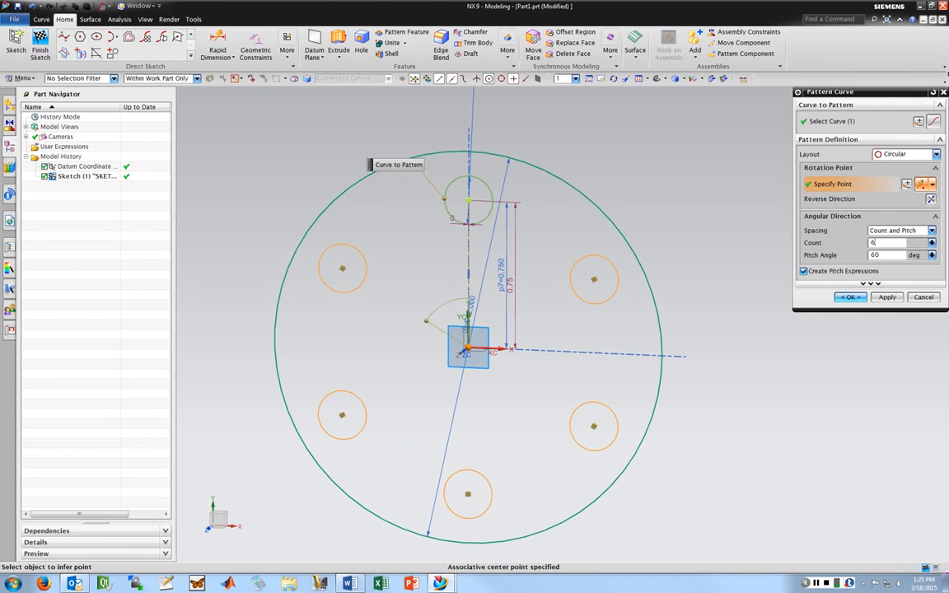
key(Return)
Finish the sketch of the disc with its patterned hole circles
scroll(720, 227, down, 2)
scroll(720, 229, up, 1)
mouse_move(720, 228)
middle_down()
mouse_move(561, 258)
mouse_move(708, 238)
mouse_move(691, 255)
middle_up()
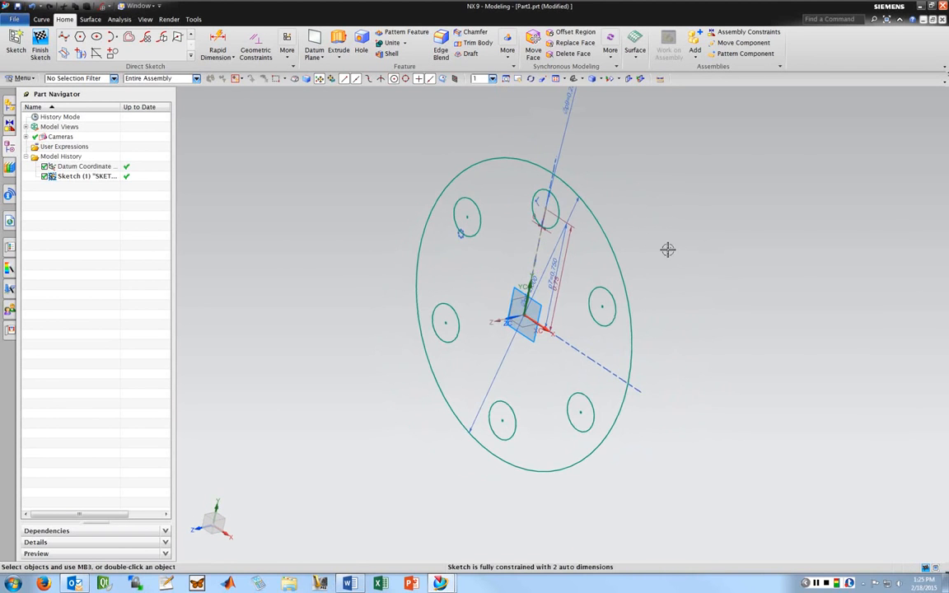
scroll(677, 234, up, 1)
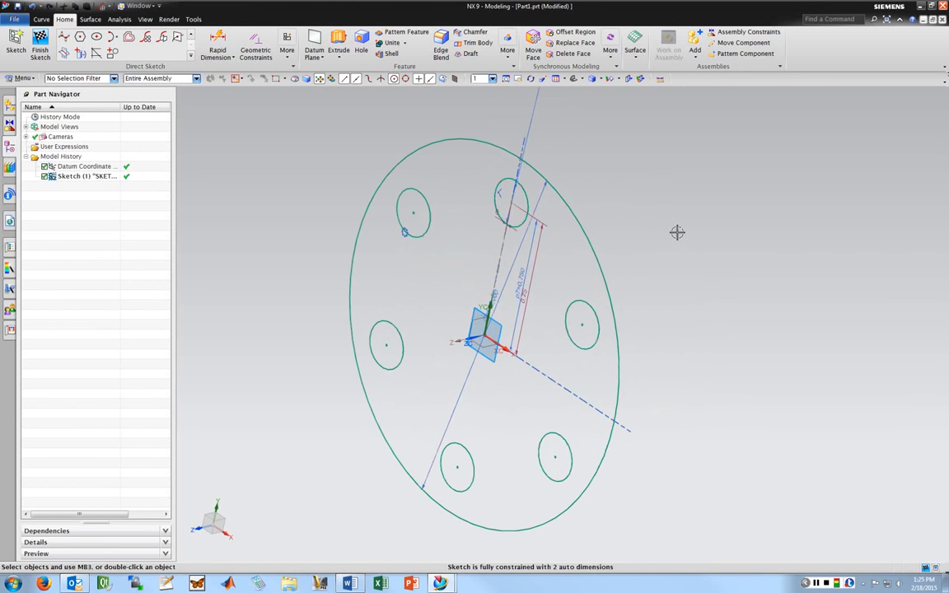
mouse_move(678, 233)
middle_down()
mouse_move(619, 255)
mouse_move(623, 270)
mouse_move(669, 249)
middle_up()
click(39, 46)
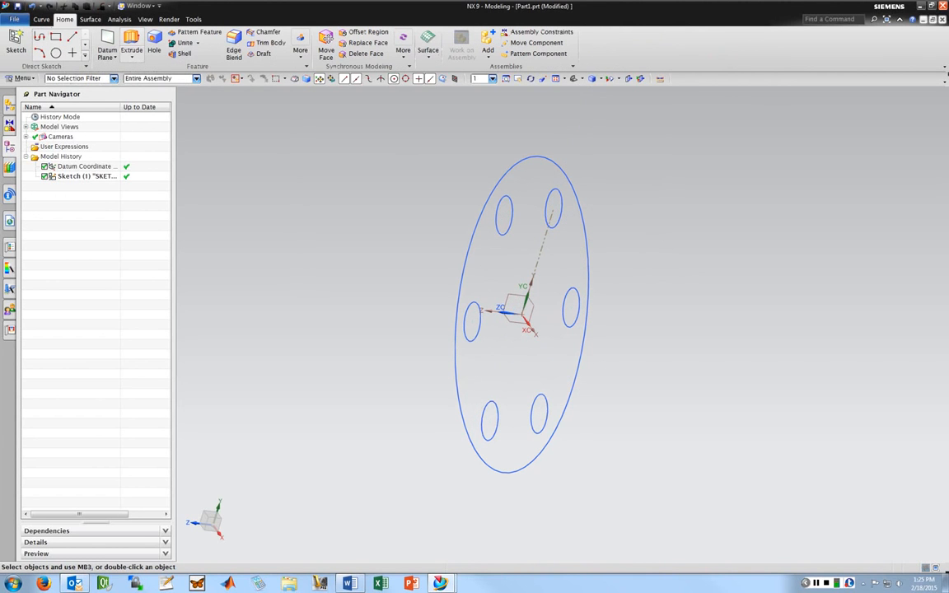
Start an extrusion with the Single Curve selection rule and pick the disc's outer circle as its section
click(132, 43)
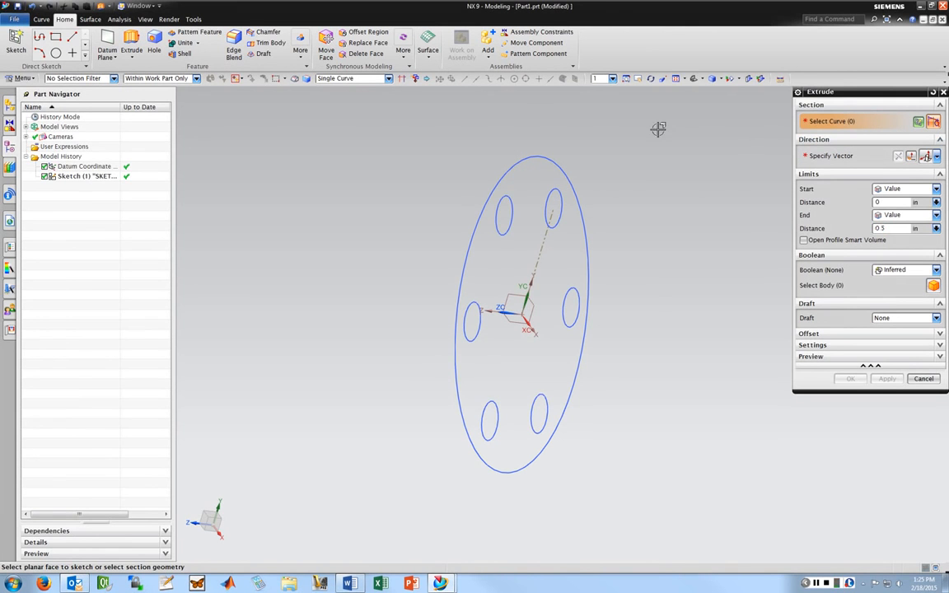
right_click(659, 188)
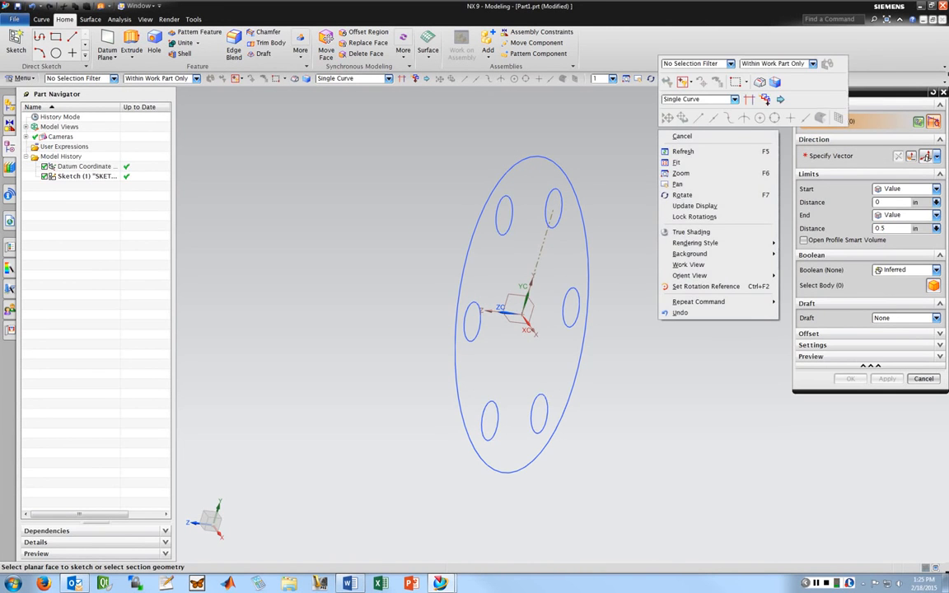
right_click(588, 119)
right_click(632, 144)
click(707, 113)
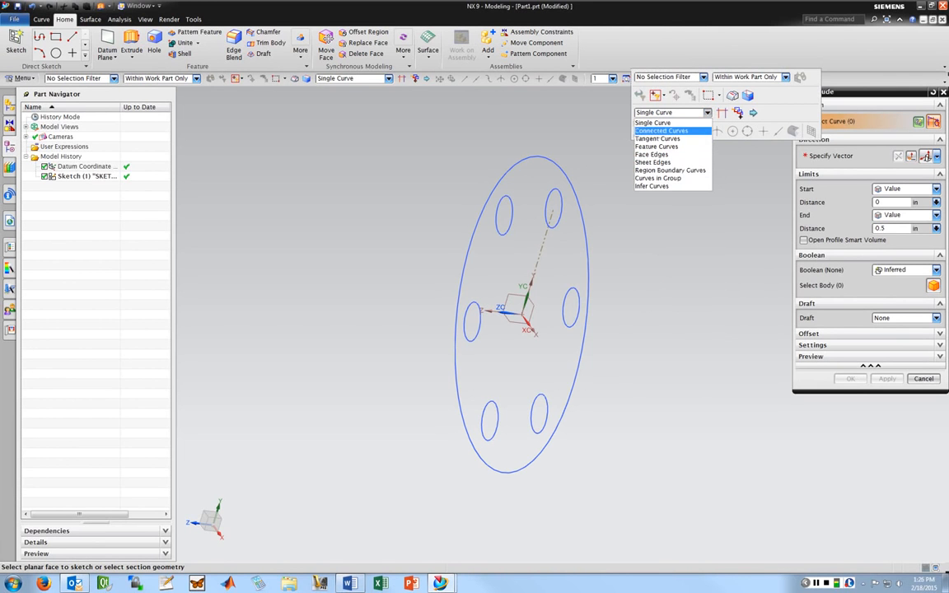
click(661, 130)
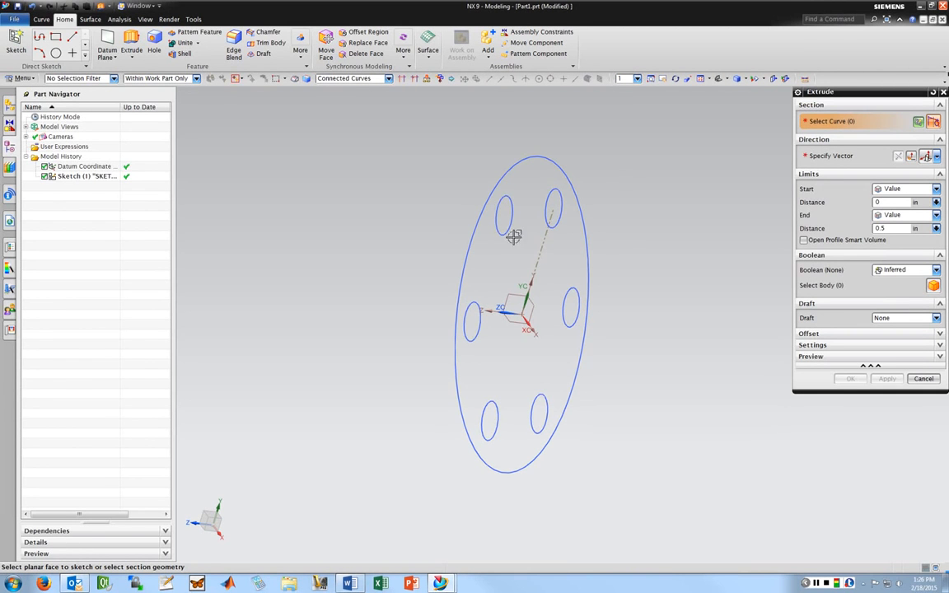
right_click(571, 165)
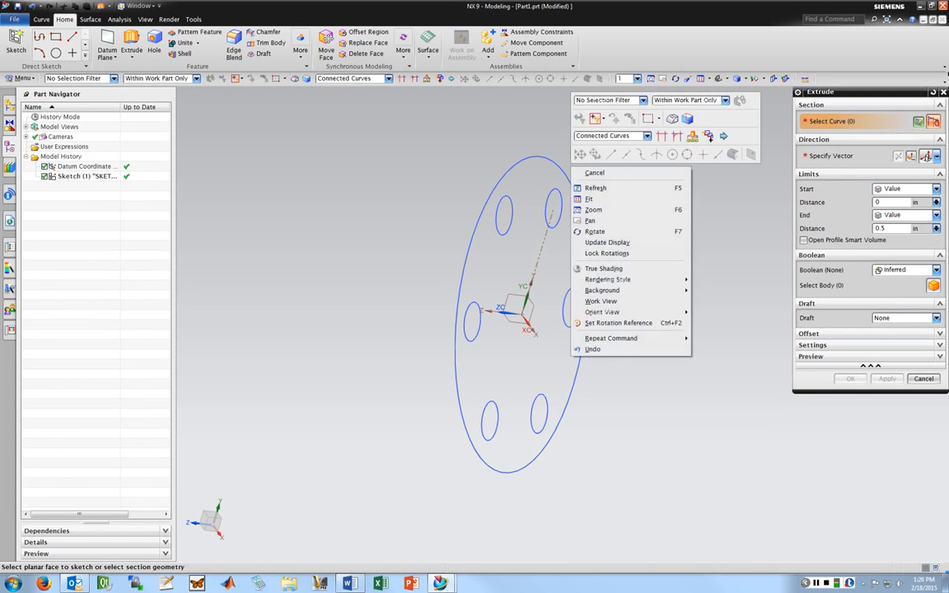
click(611, 135)
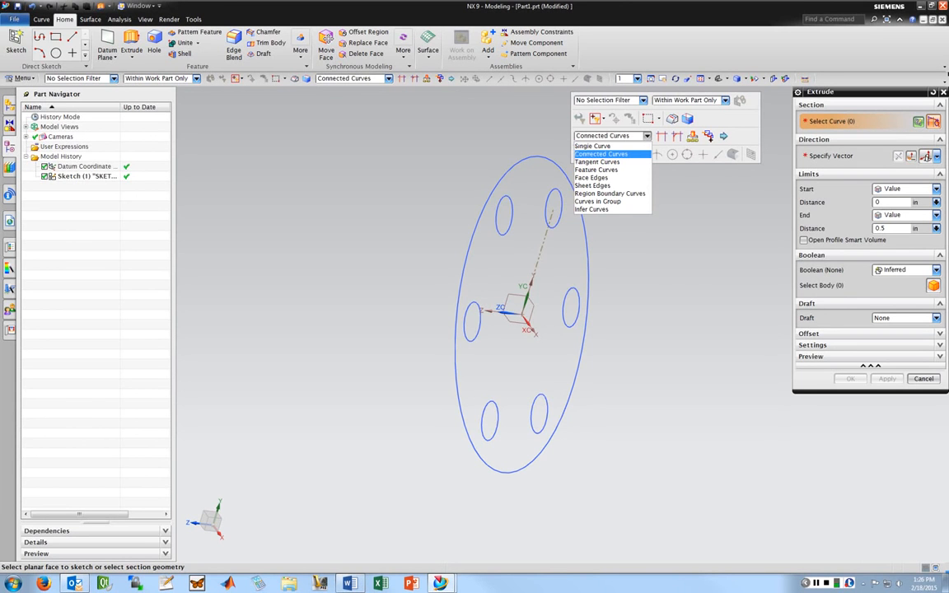
click(592, 146)
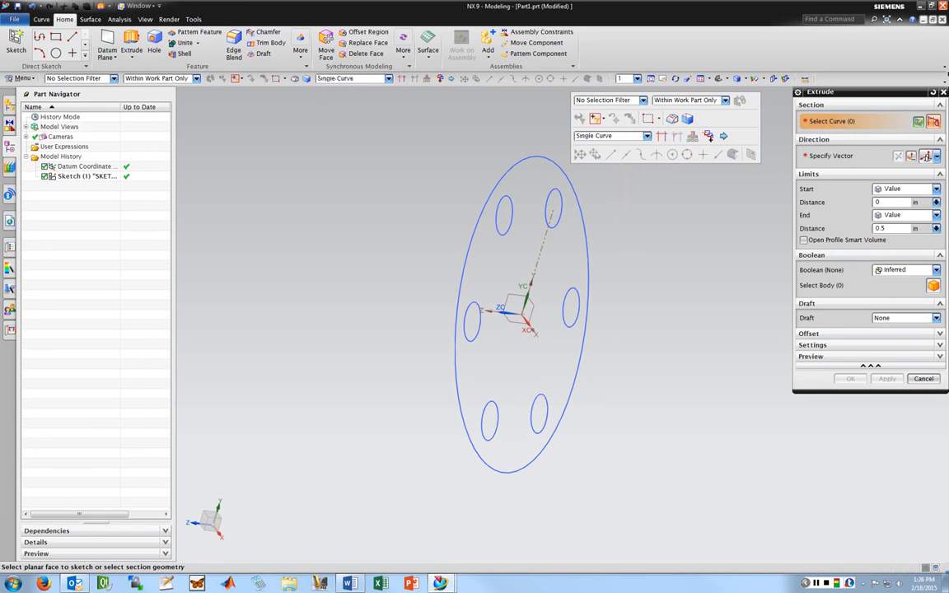
click(522, 158)
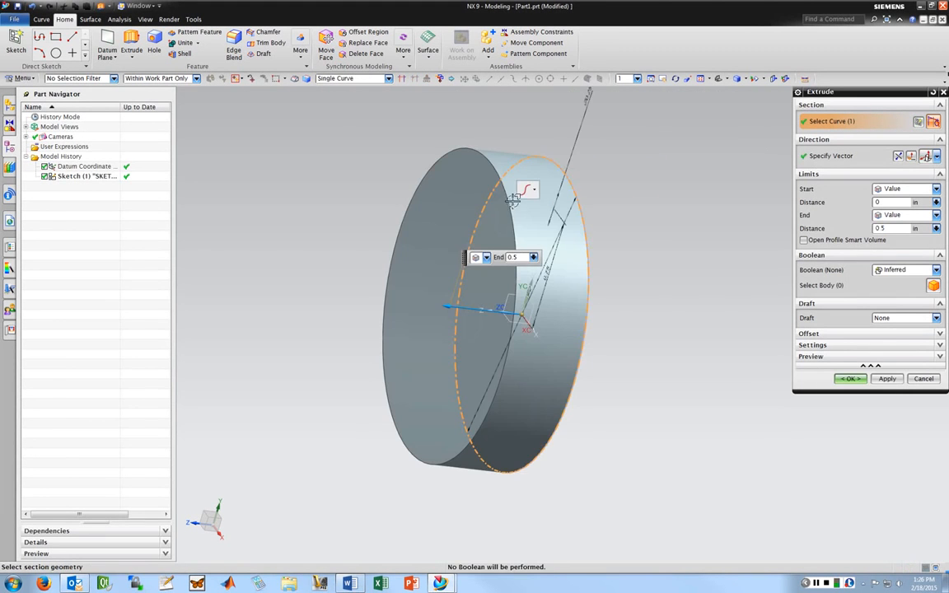
Add all six hole circles to the extrusion section so they cut through the disc
middle_drag(616, 179, 540, 186)
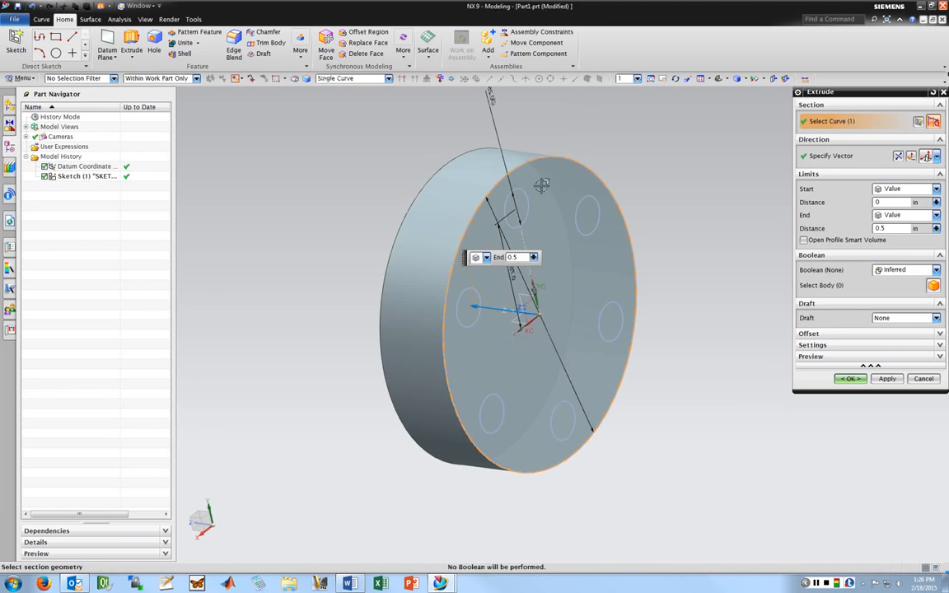
click(577, 206)
click(502, 211)
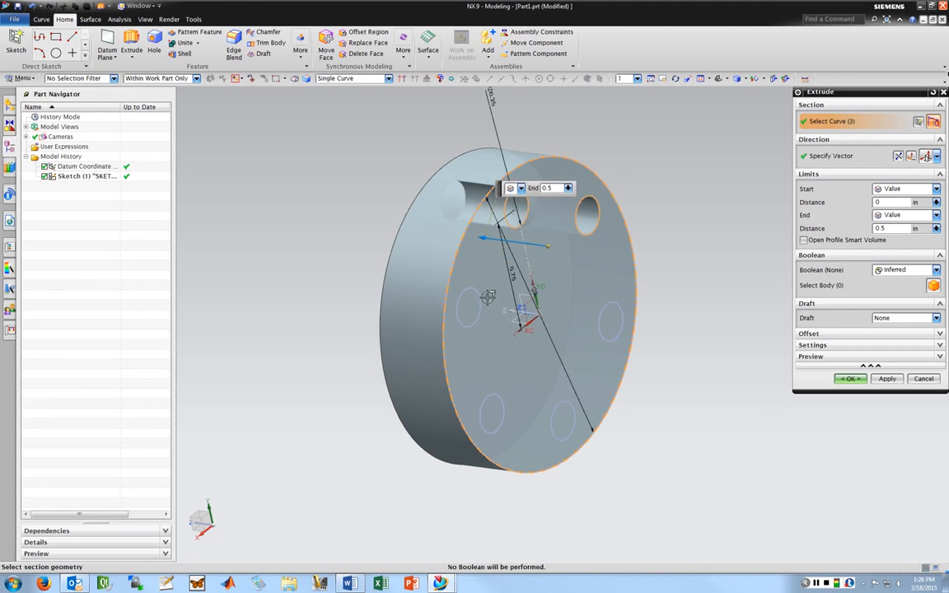
click(476, 294)
click(494, 402)
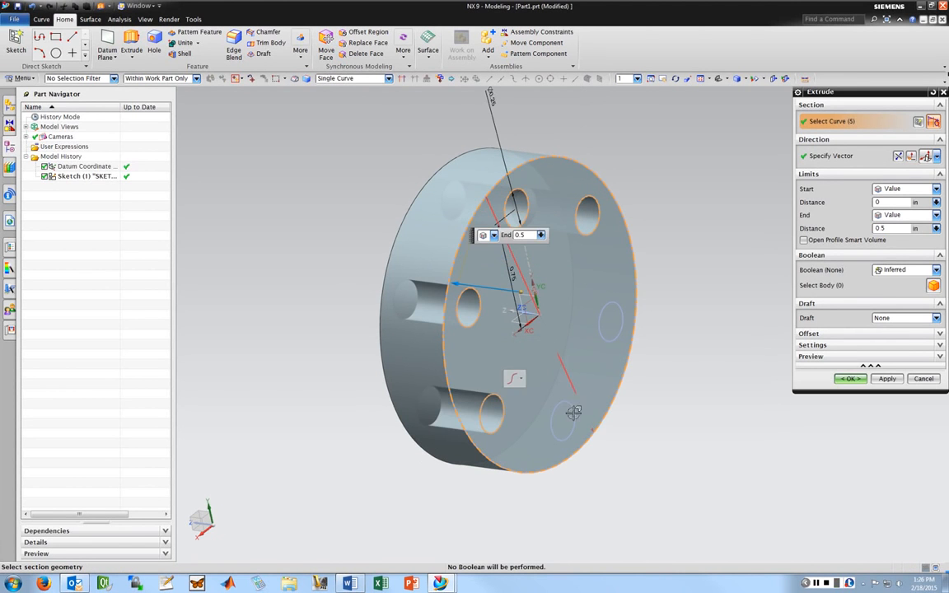
click(559, 409)
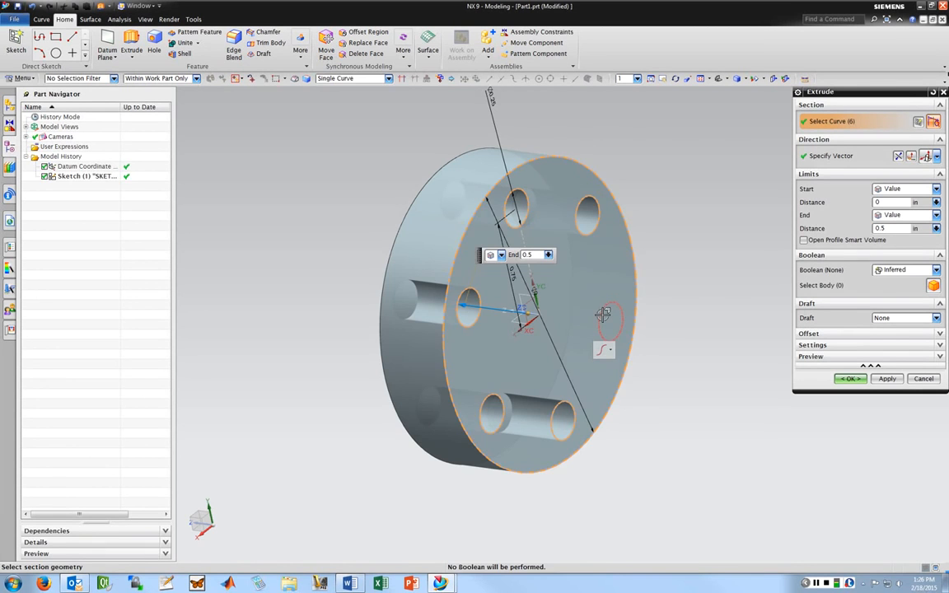
click(603, 315)
Set the extrusion's end distance to 0.25 in
middle_drag(603, 316, 461, 381)
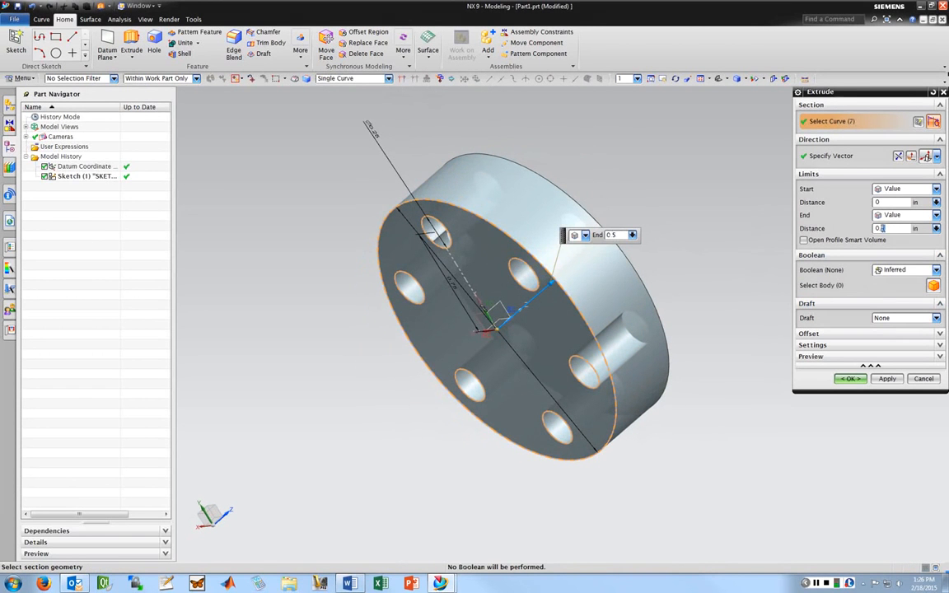
text(25)
click(893, 203)
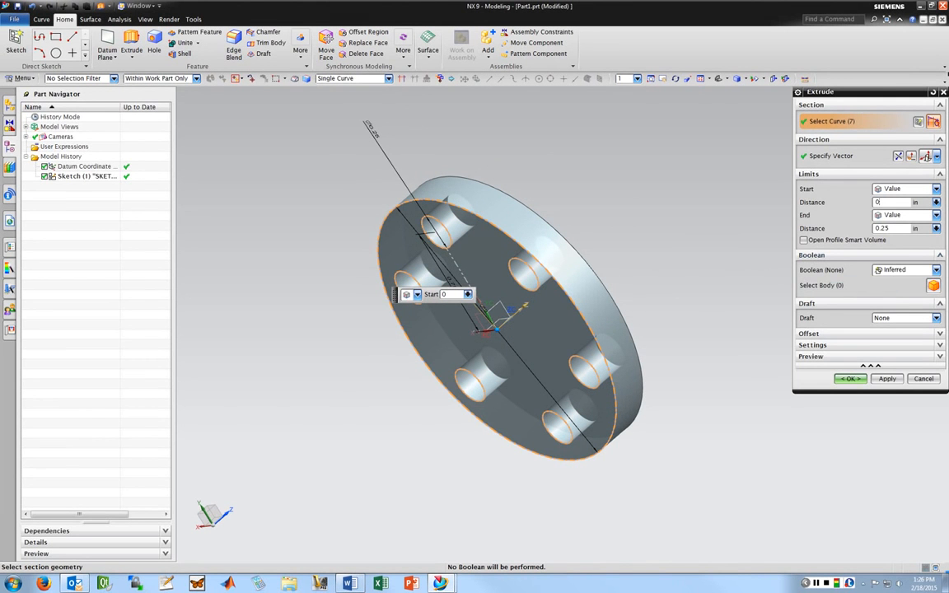
Choose Inferred as the extrusion's Boolean and None as its draft
click(936, 271)
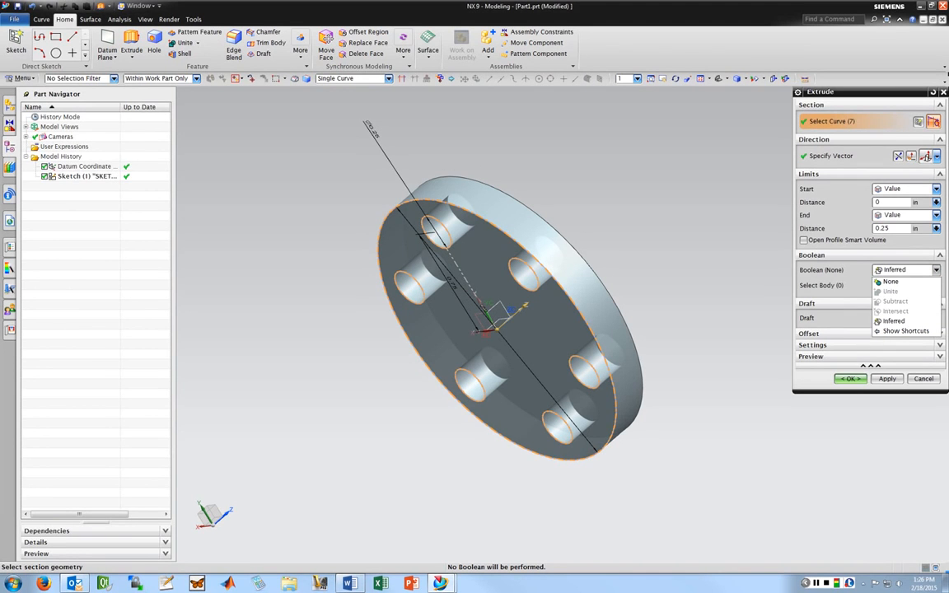
click(895, 322)
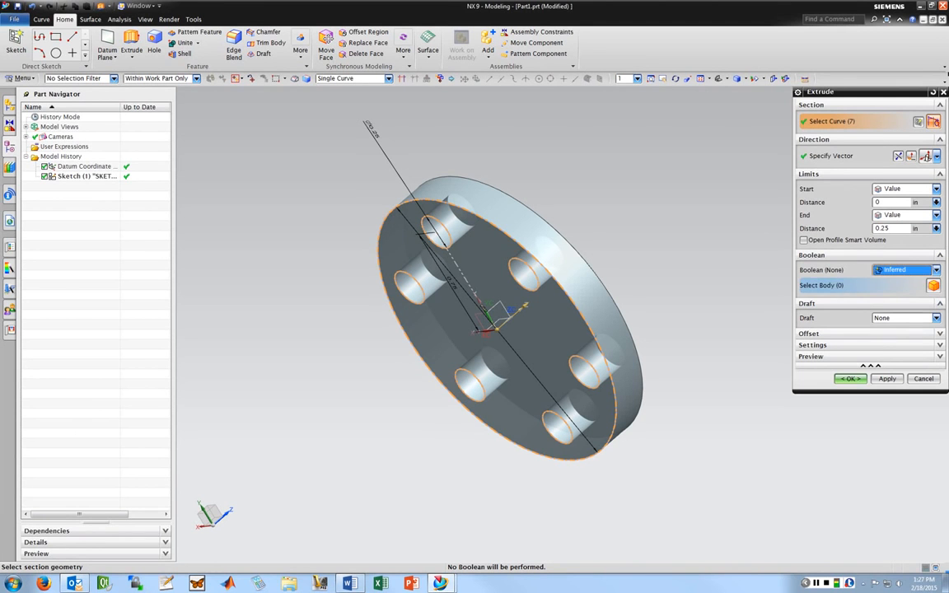
click(936, 270)
click(895, 321)
click(936, 318)
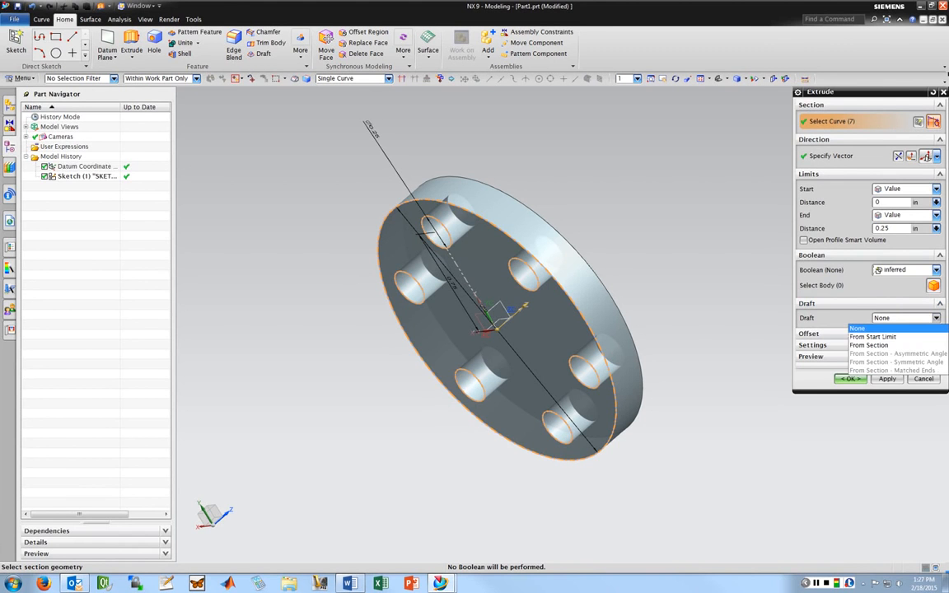
click(861, 328)
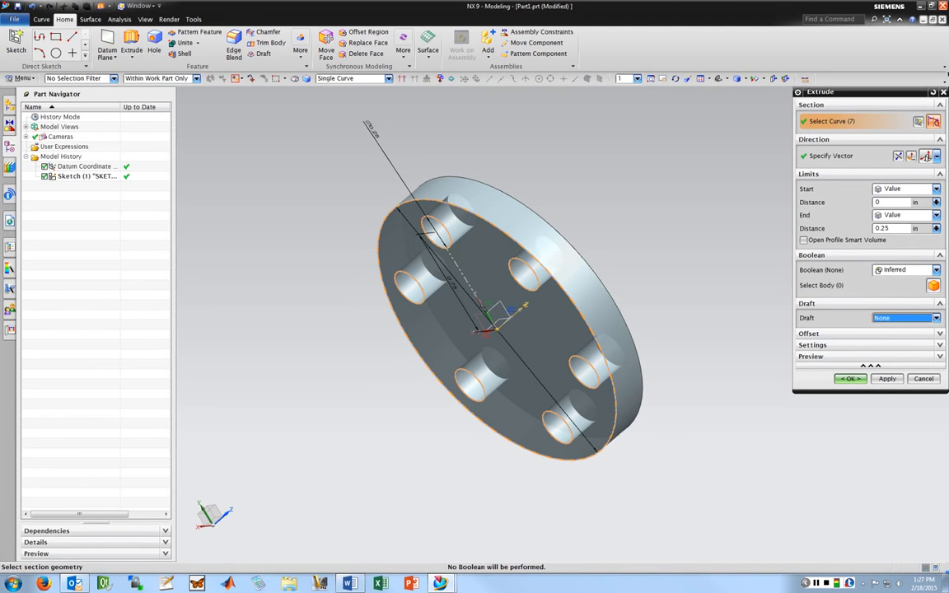
Complete the disc extrusion and chamfer the outer edge of its sketch-side face with a symmetric 0.03125 in distance
click(851, 379)
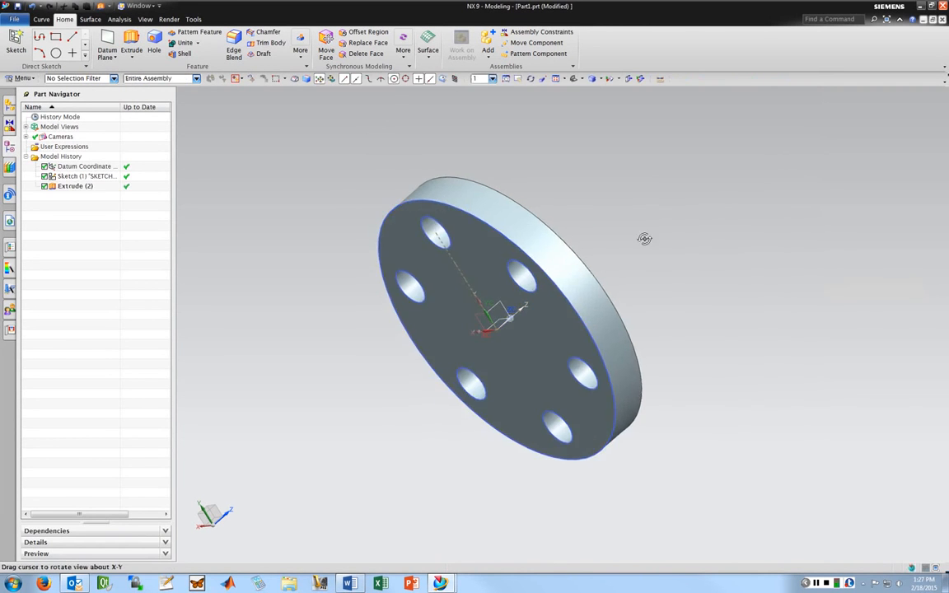
middle_drag(645, 238, 686, 270)
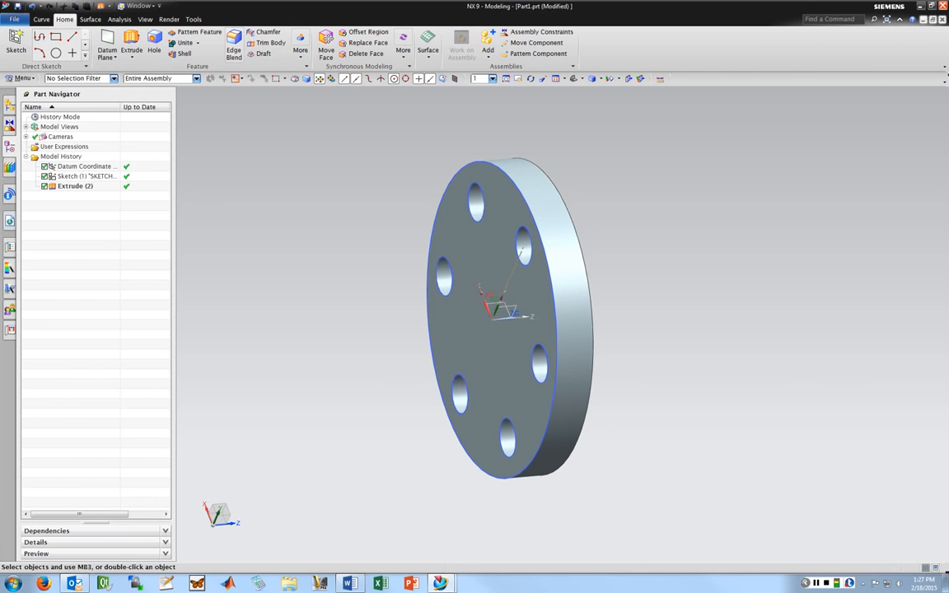
click(262, 33)
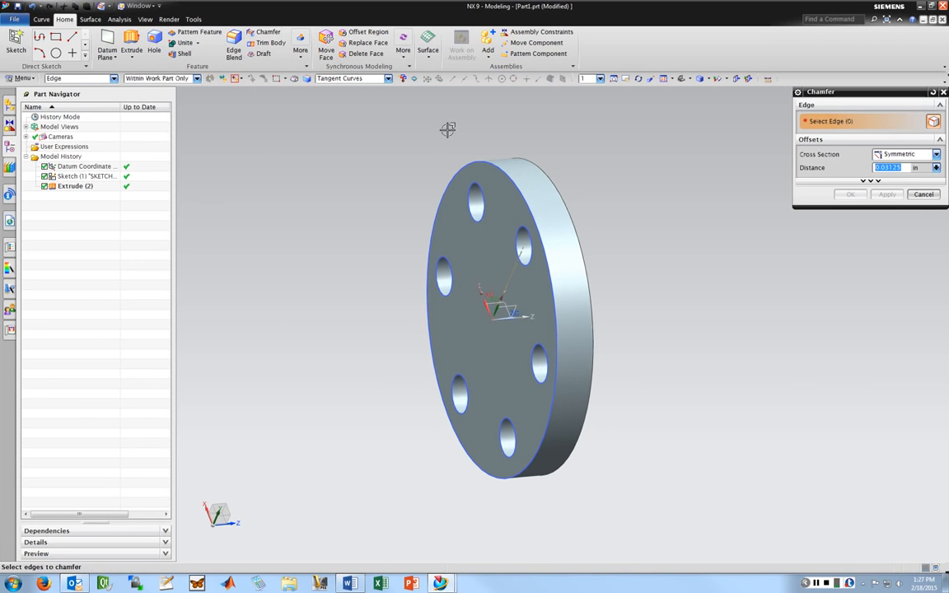
click(481, 162)
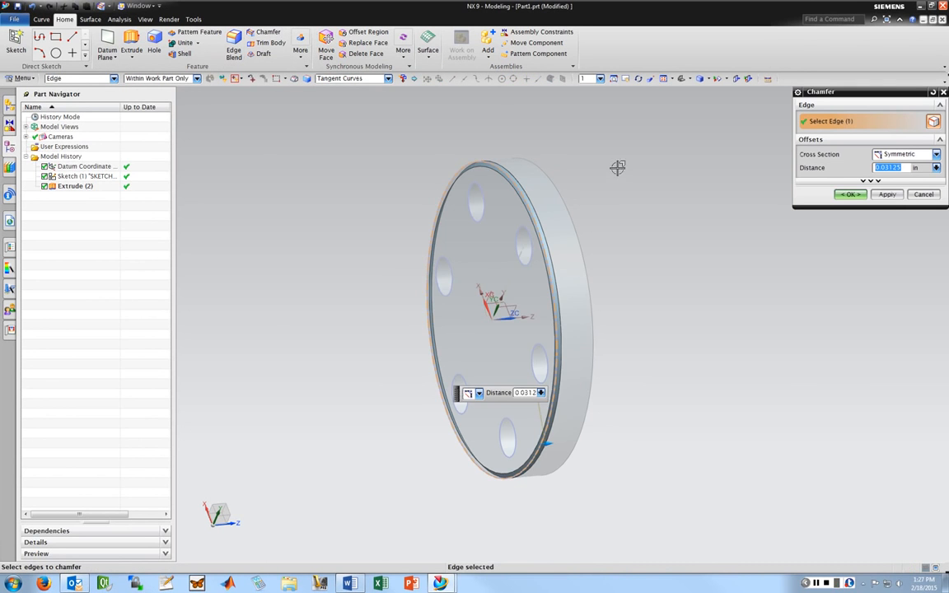
mouse_move(531, 193)
middle_down()
mouse_move(519, 204)
mouse_move(531, 199)
middle_up()
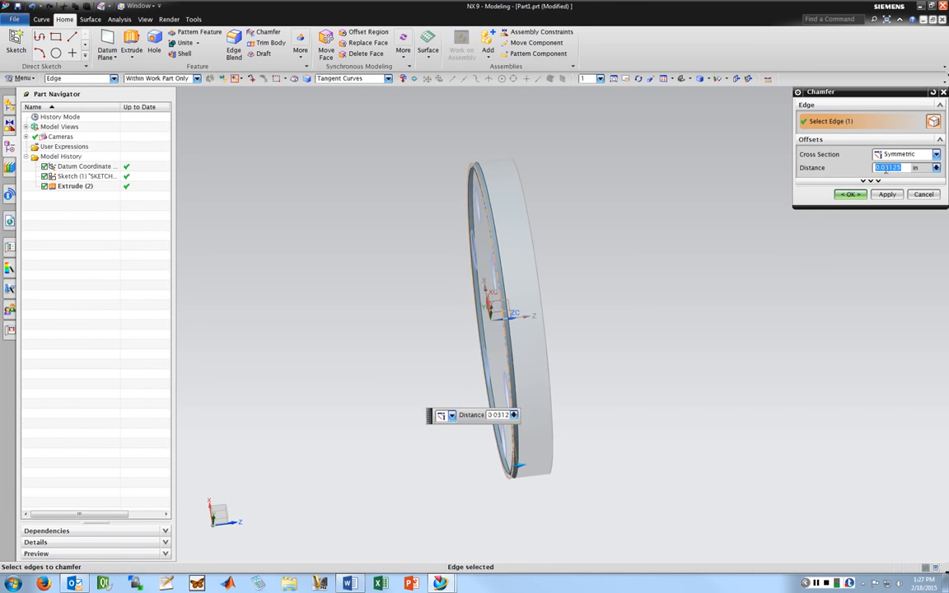
click(850, 195)
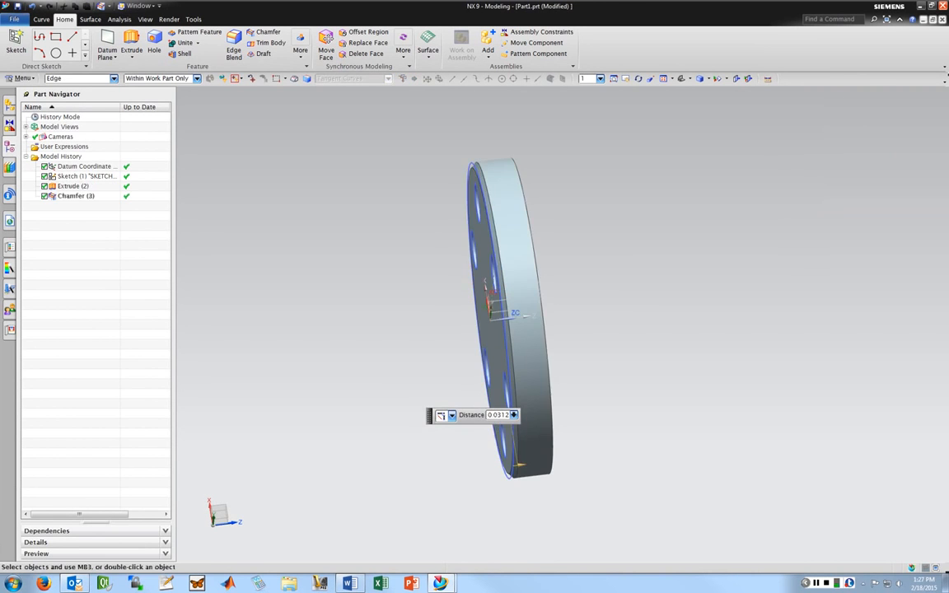
Round the outer edge of the disc's opposite face with a circular 0.03125 in edge blend and save the part
middle_drag(659, 171, 595, 168)
click(234, 51)
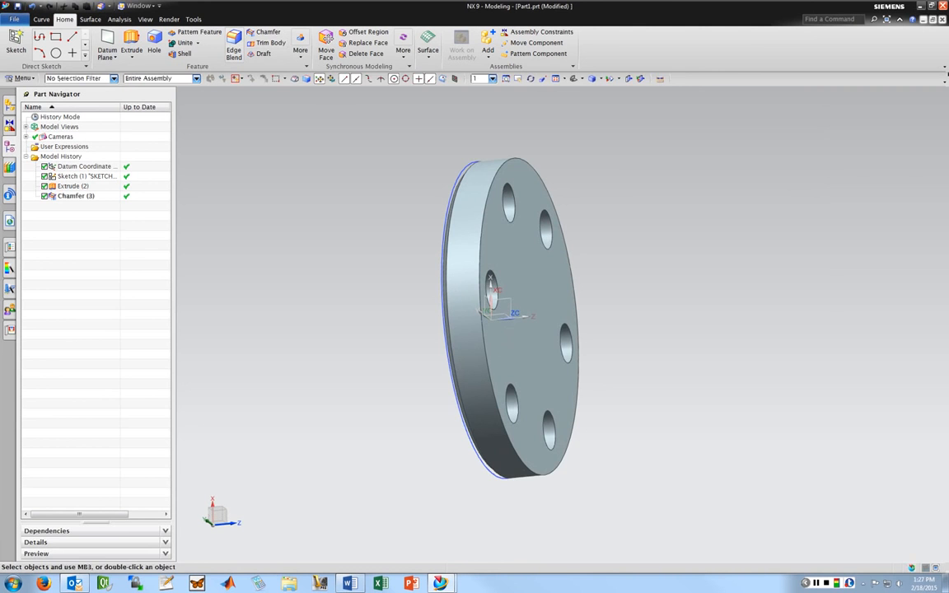
click(511, 152)
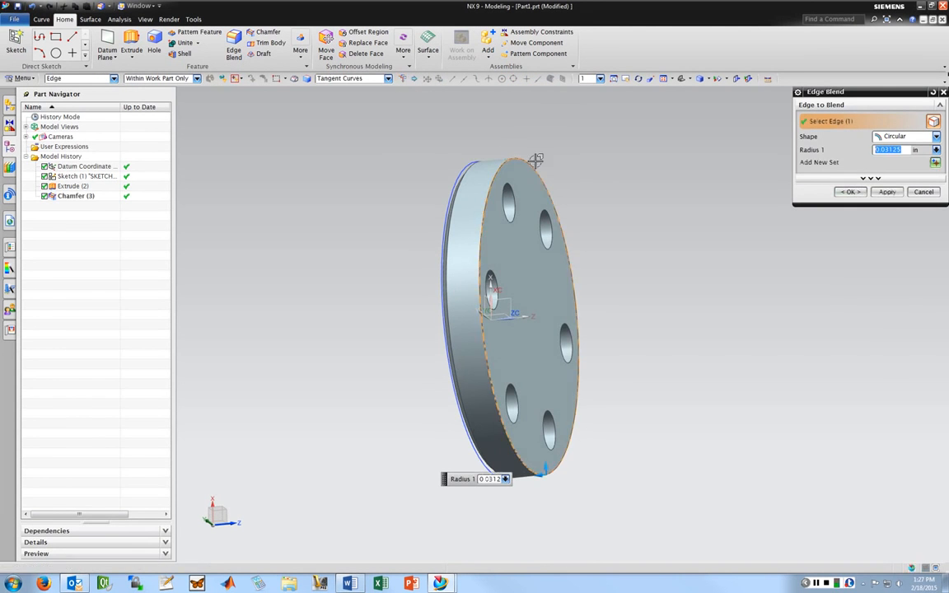
click(850, 191)
middle_drag(371, 124, 360, 153)
key(ctrl+s)
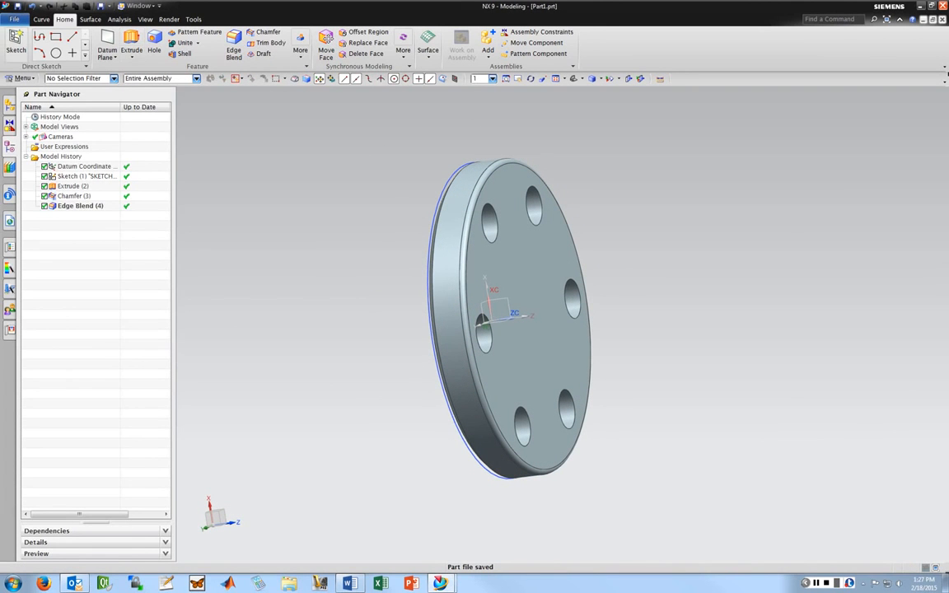
Create a new part file named Part2.prt from the Model template in inches
click(14, 19)
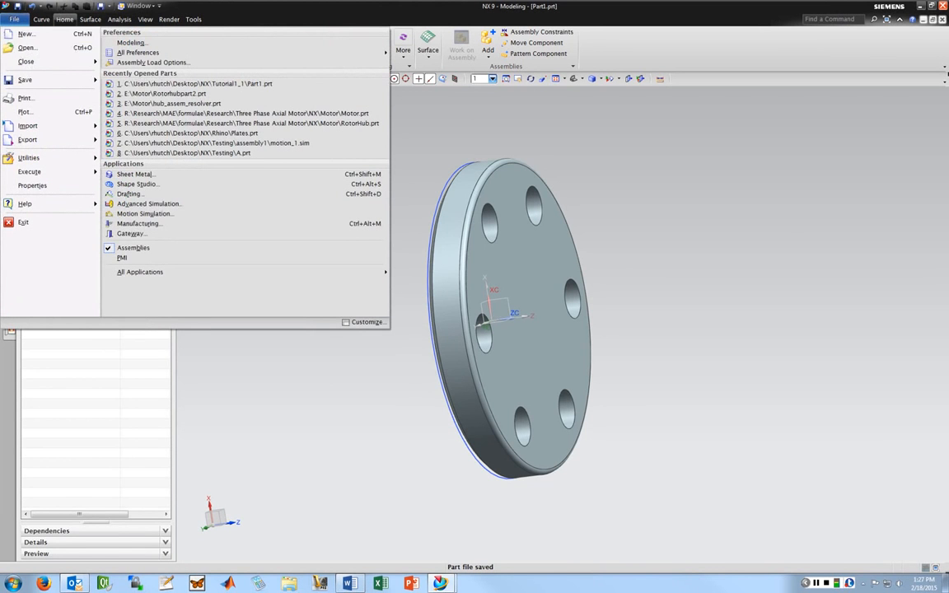
click(25, 34)
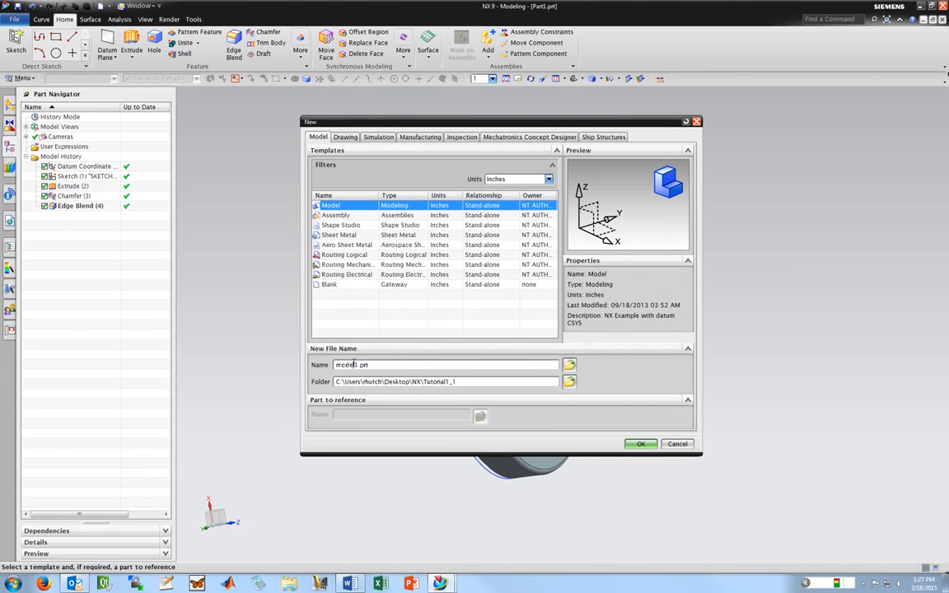
key(shift+Left)
key(shift+Left)
key(shift+Left)
key(shift+Left)
text(Part)
key(Return)
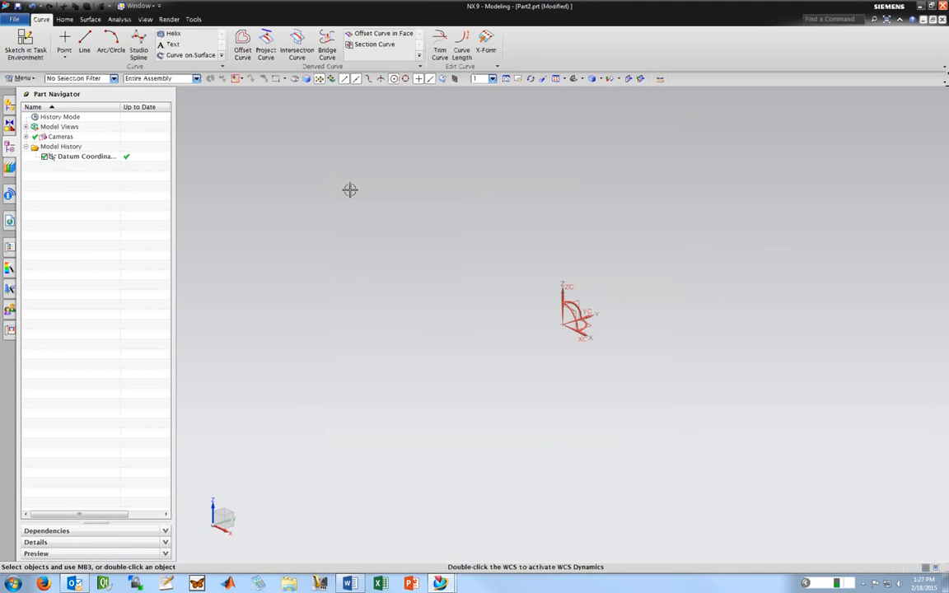
Start a sketch on the default XY datum plane of the new part
click(65, 19)
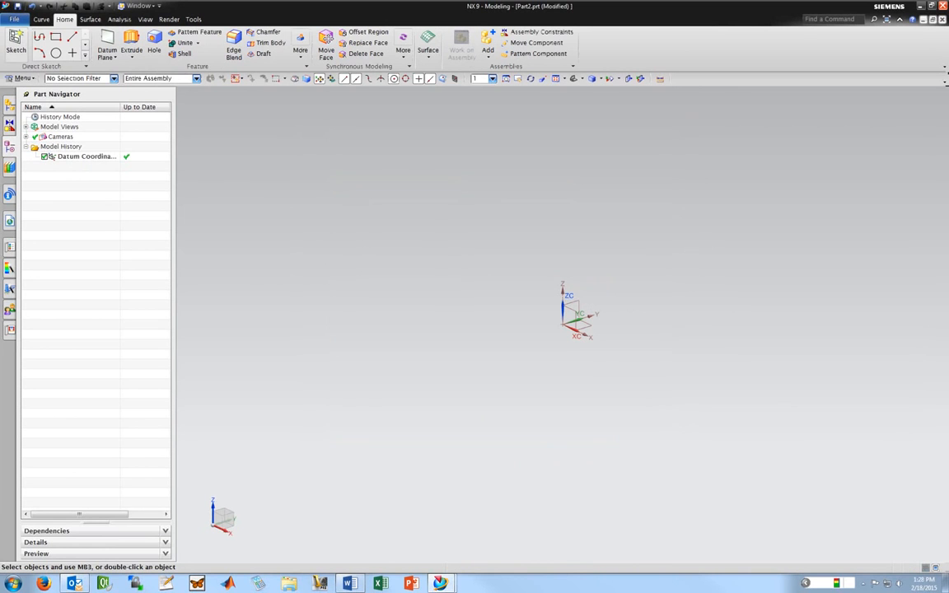
click(16, 43)
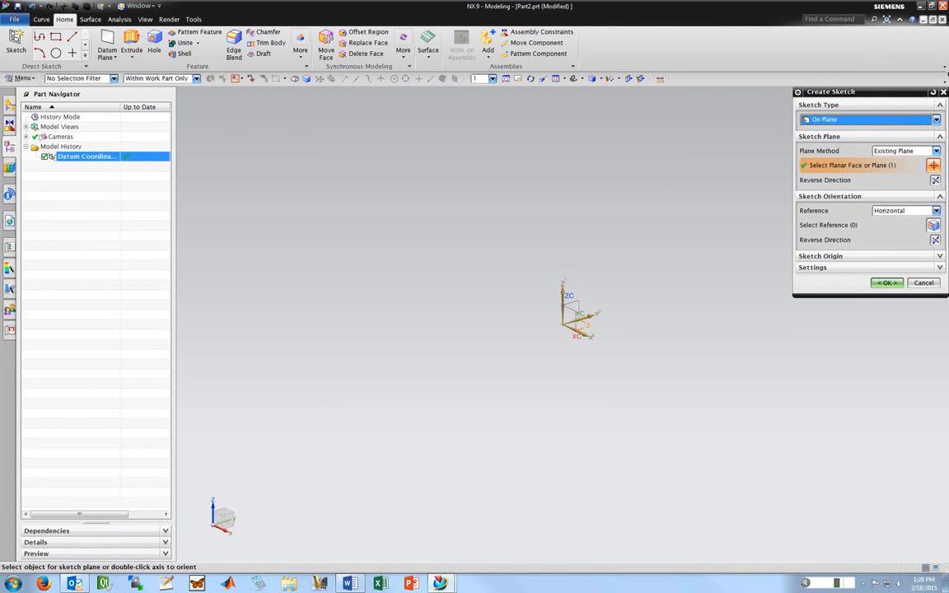
click(887, 283)
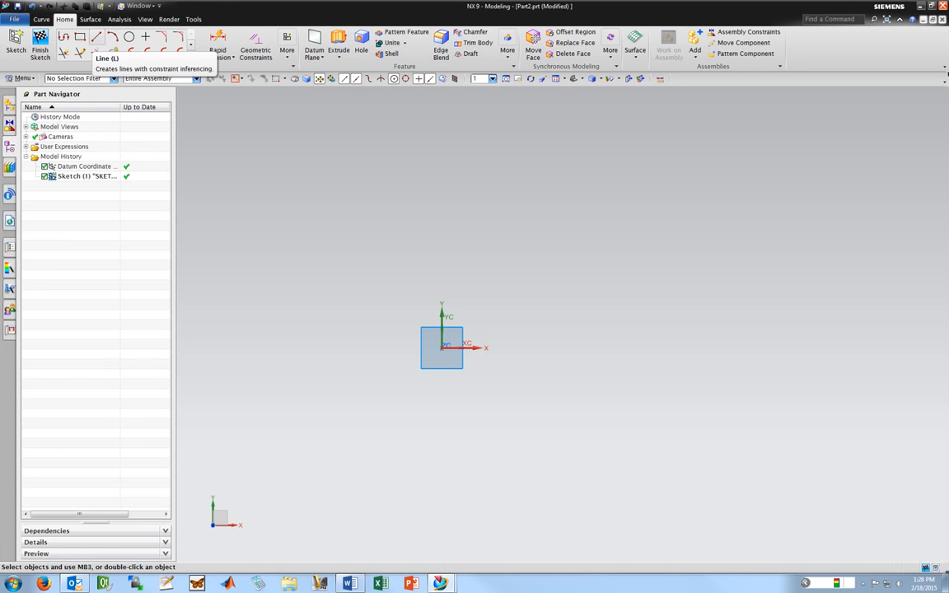
Draw a 1 in line vertically up from the origin and a 0.25 in line horizontally from its upper end in the +X direction
click(97, 37)
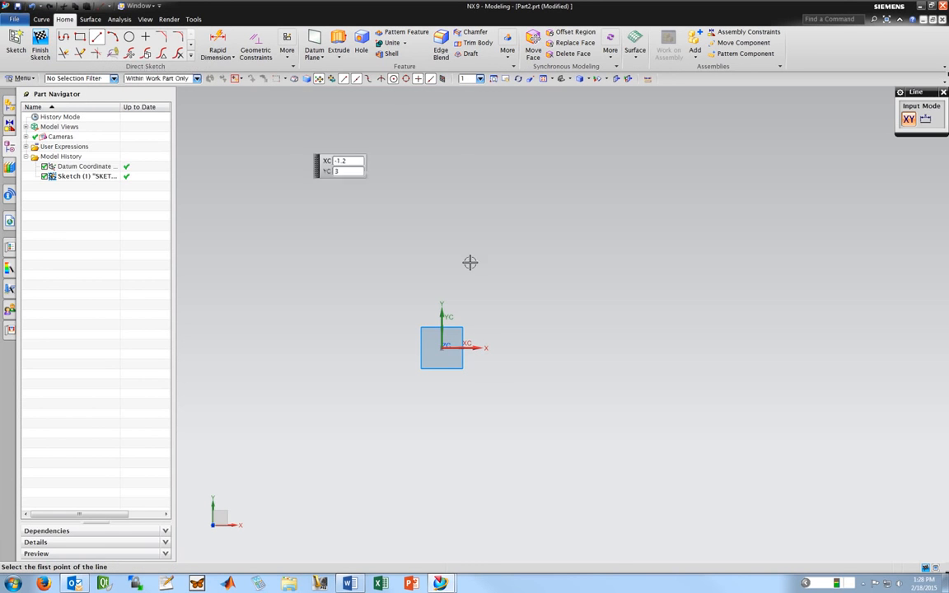
click(443, 348)
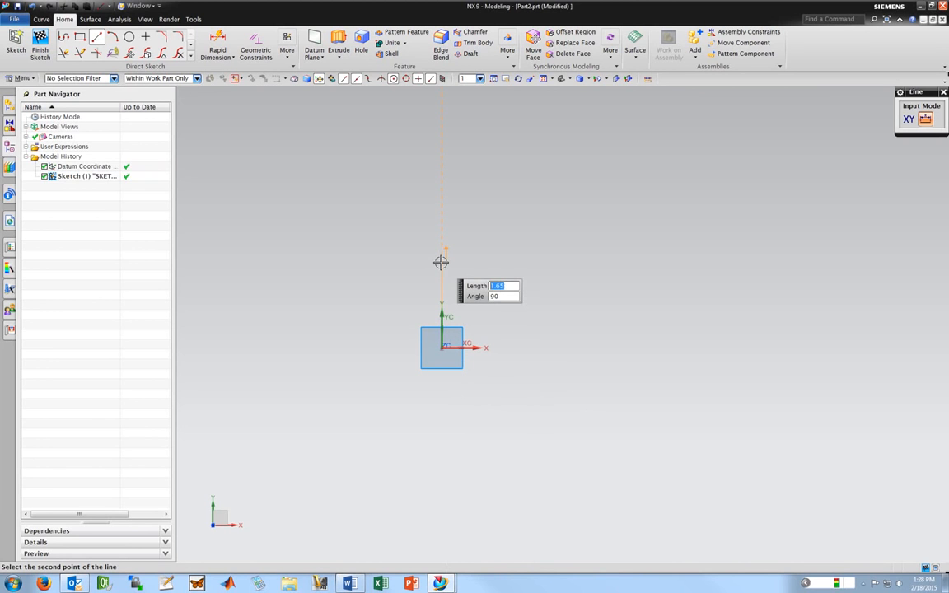
text(1)
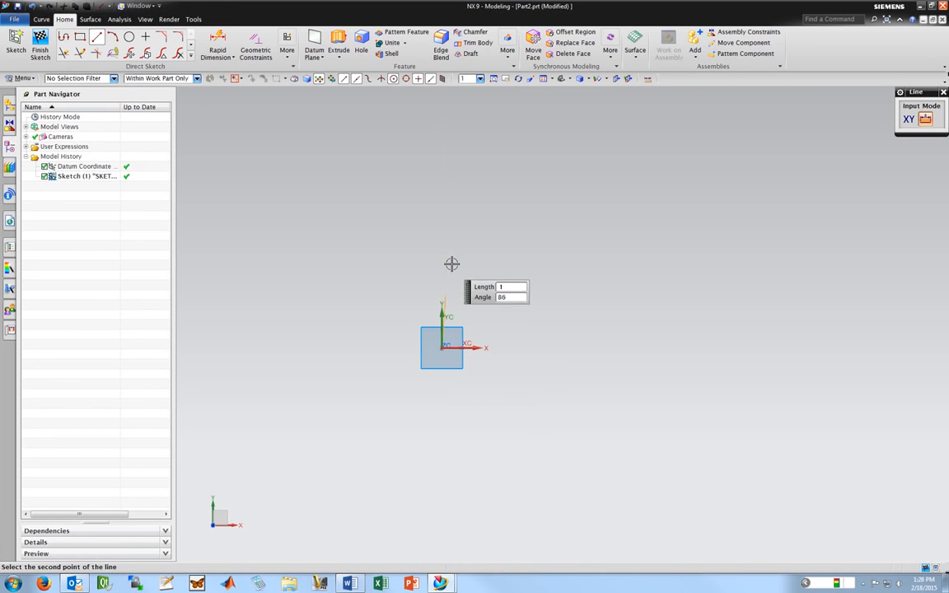
key(Return)
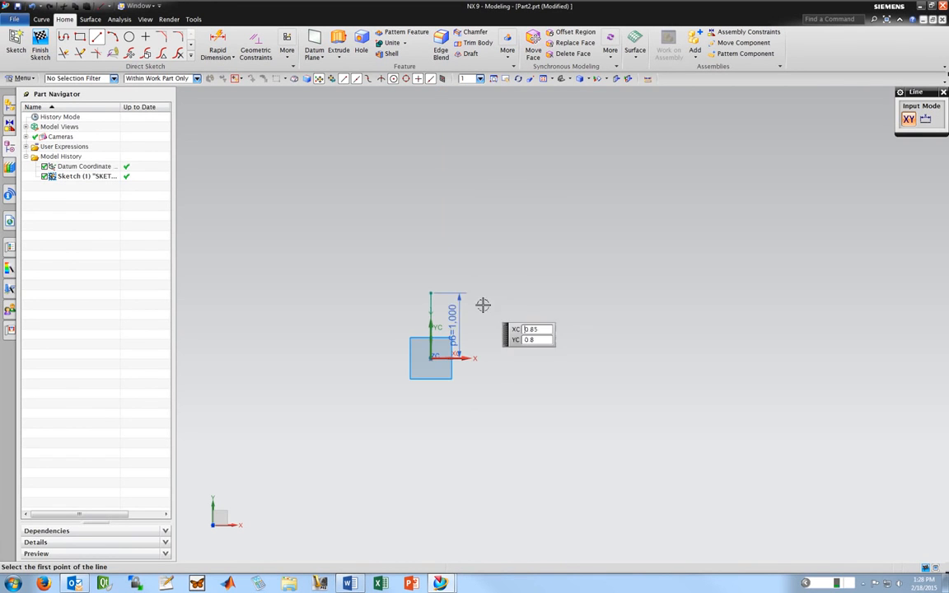
click(432, 292)
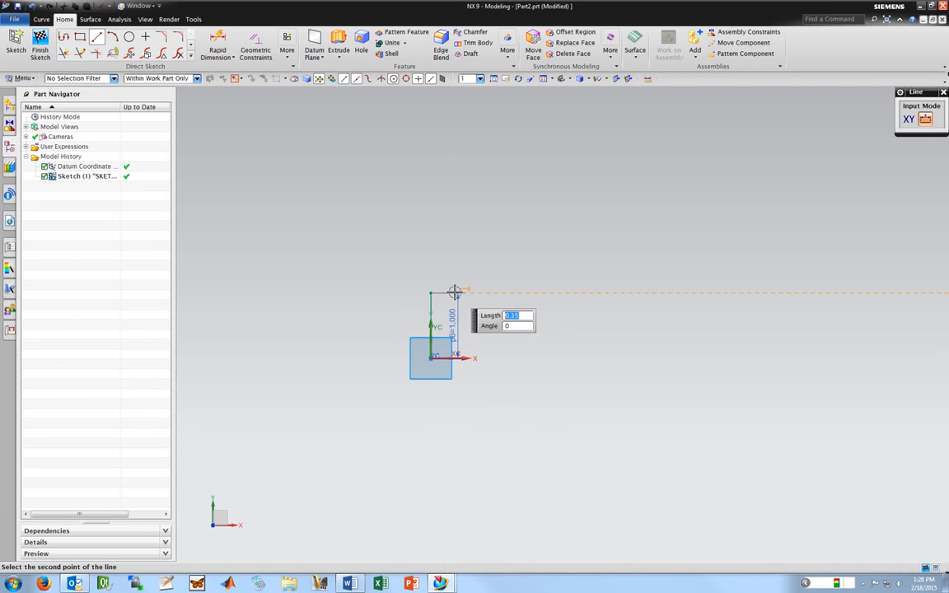
text(0.25)
key(Tab)
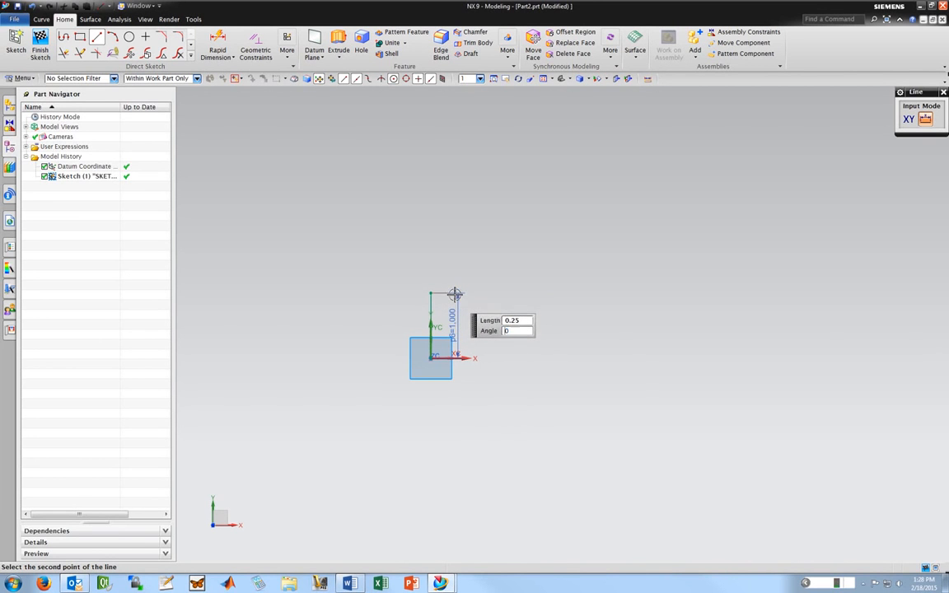
key(Return)
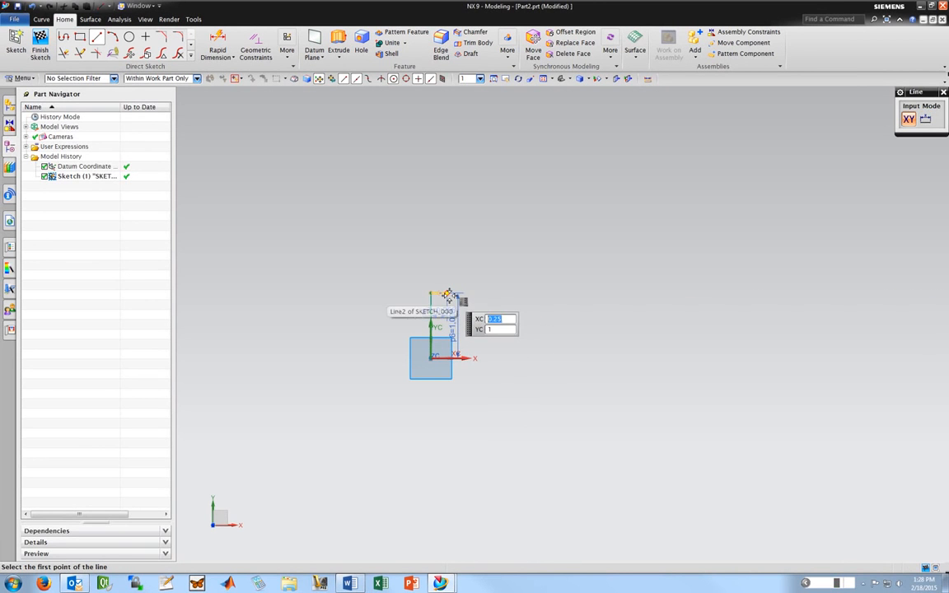
Draw a 0.5 in line straight down at 270 degrees from the free end of the 0.25 in line
click(446, 294)
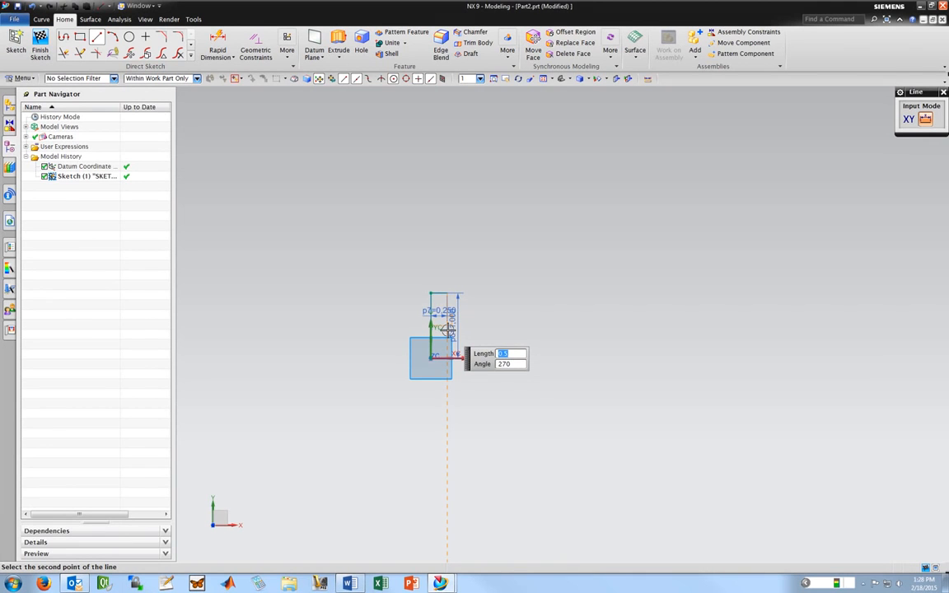
text(0.5)
key(Tab)
key(Return)
scroll(446, 328, up, 3)
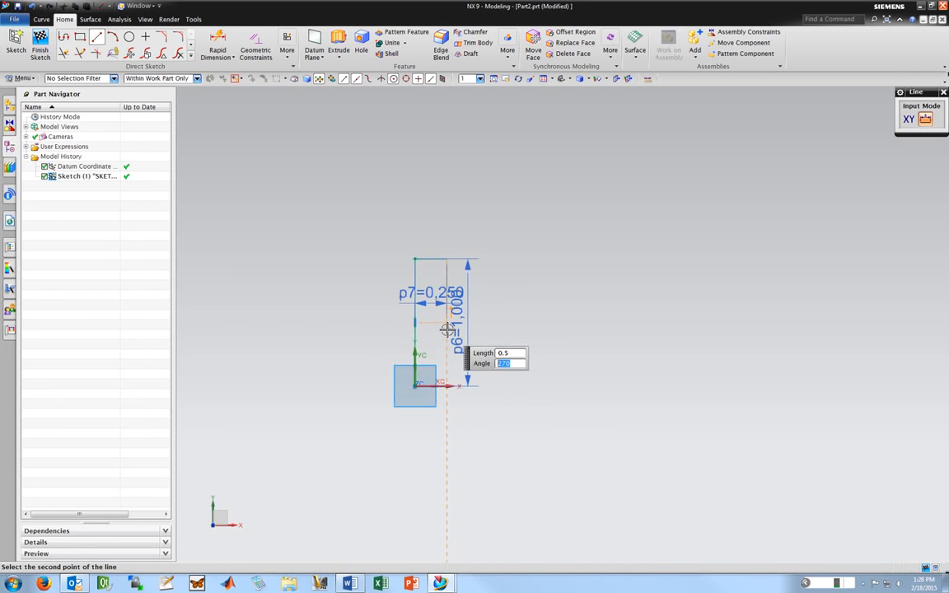
scroll(446, 328, up, 2)
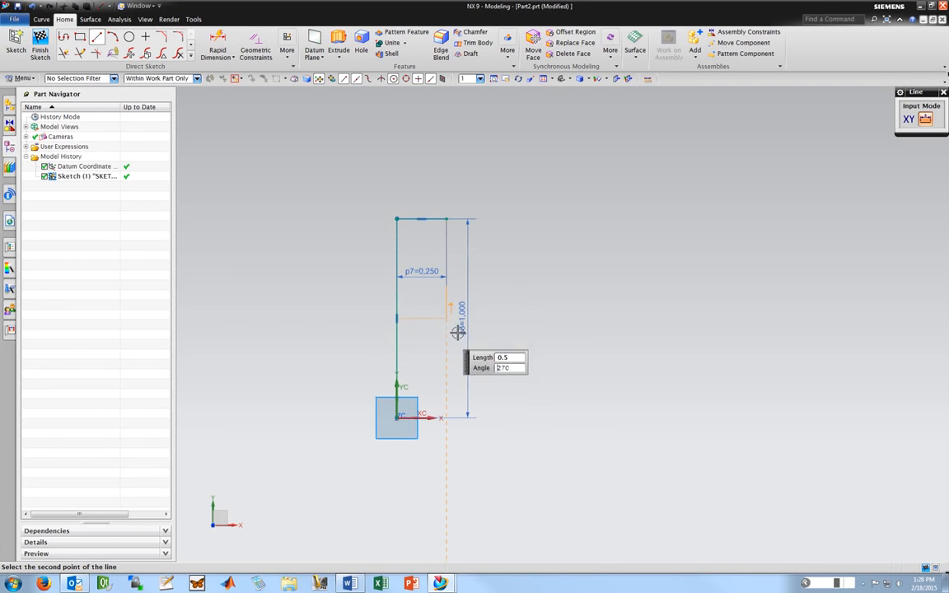
scroll(477, 324, up, 1)
click(440, 320)
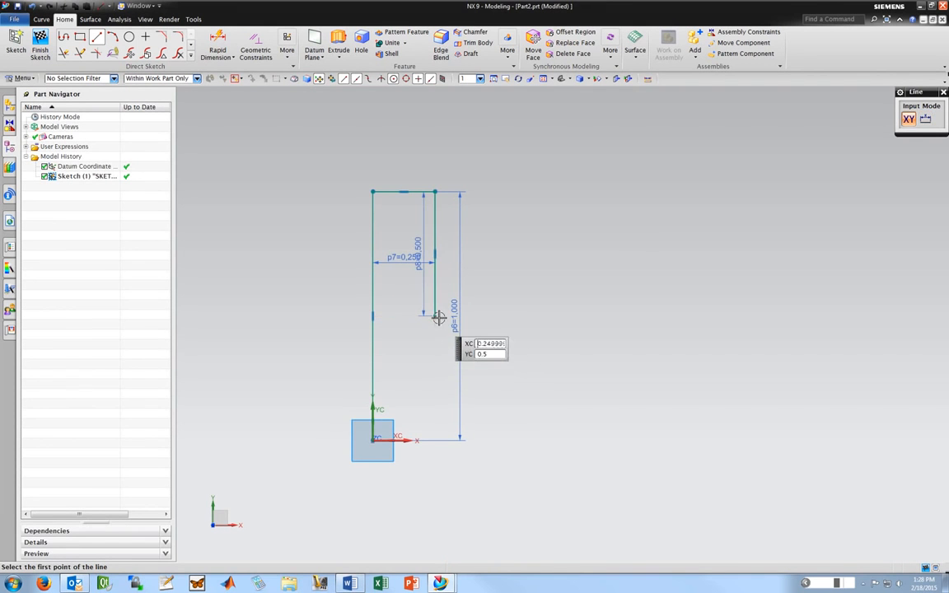
Draw a 2 in horizontal line at 0 degrees from the lower end of the 0.5 in line
click(437, 314)
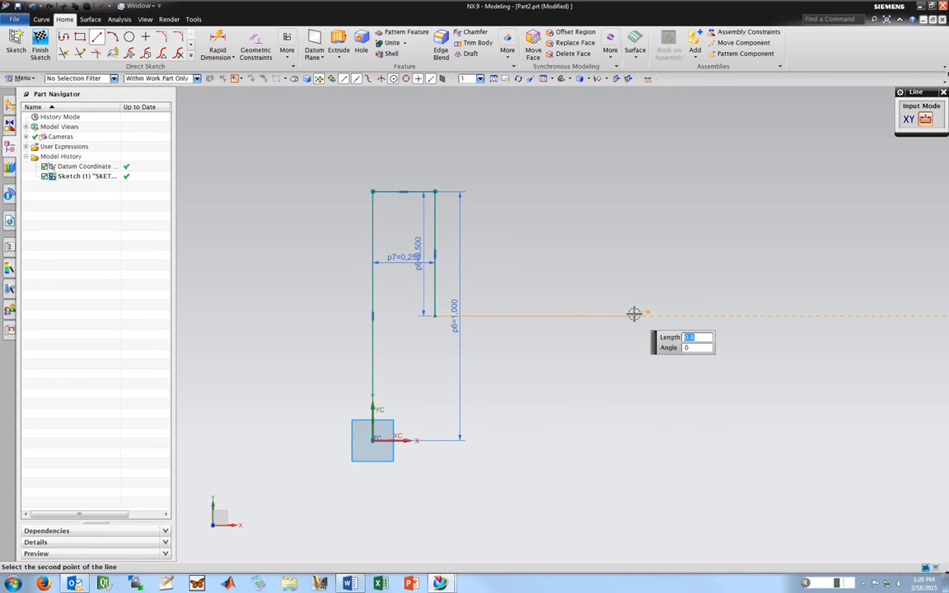
text(2)
key(Tab)
key(Return)
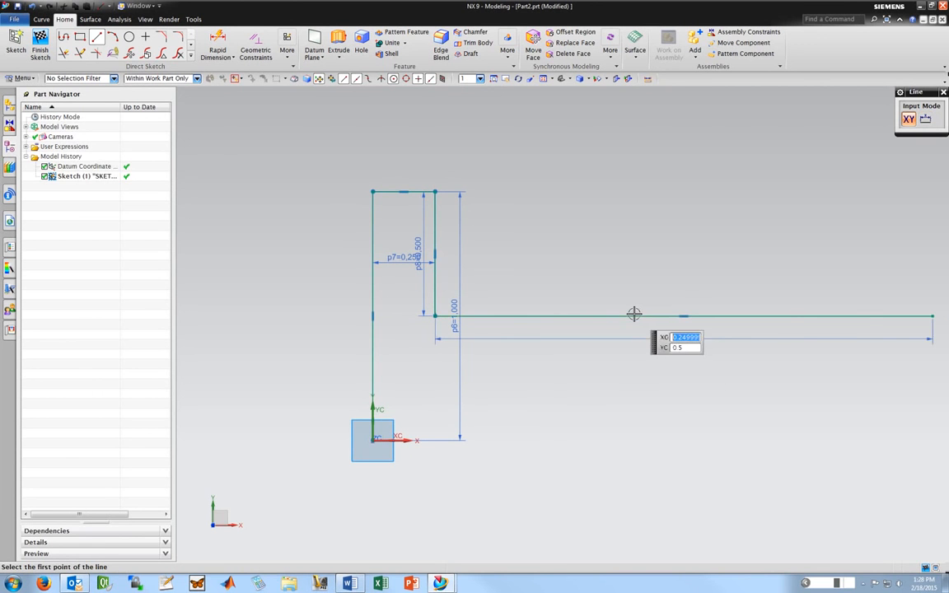
Close the profile with a vertical line down to the X axis and a horizontal line back to the origin
click(933, 318)
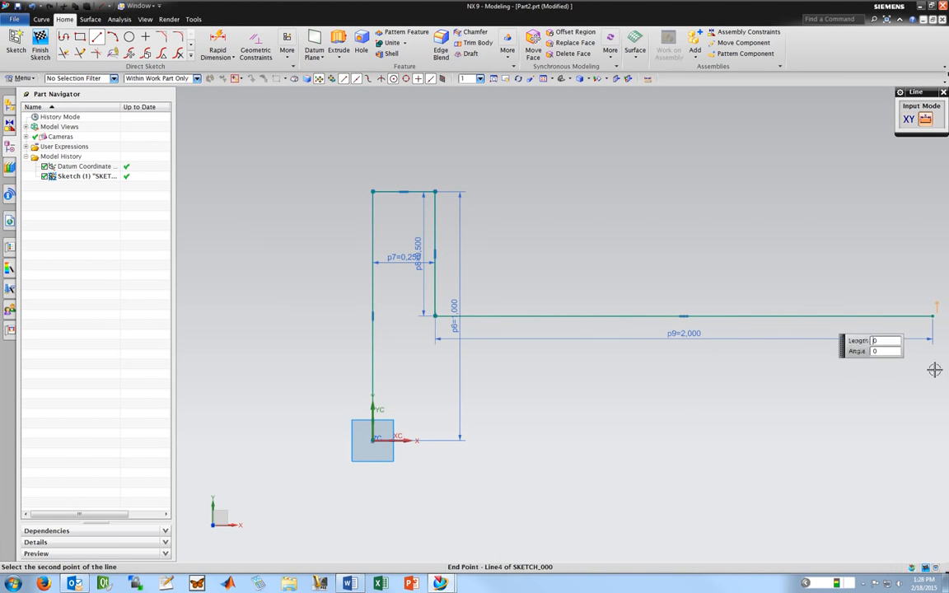
click(927, 441)
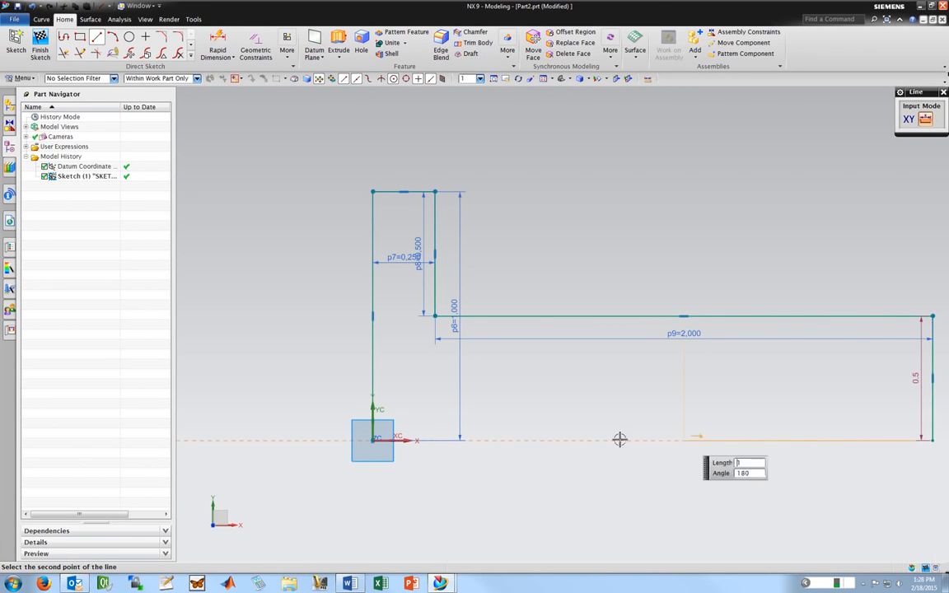
click(372, 440)
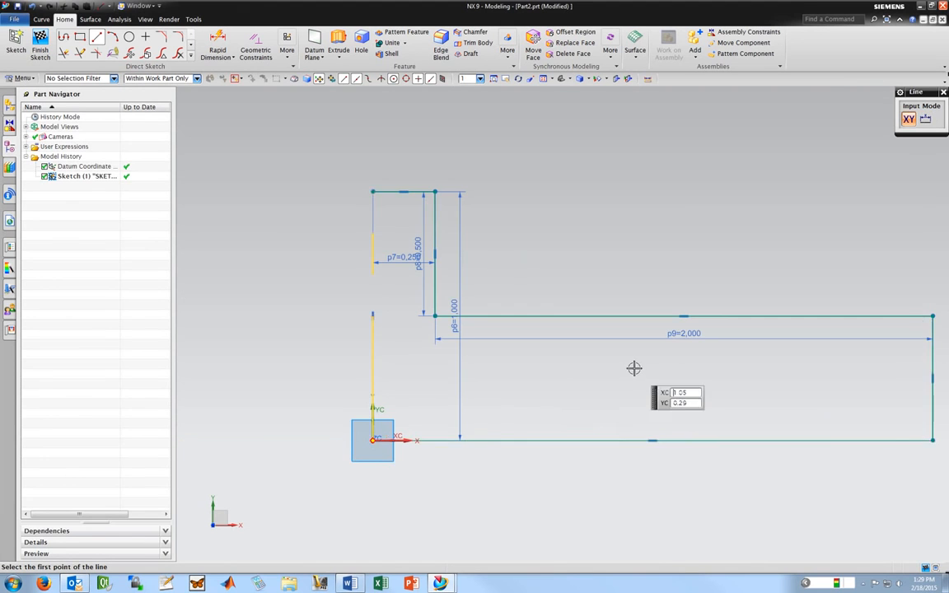
scroll(647, 368, down, 2)
scroll(787, 352, up, 2)
scroll(863, 359, down, 2)
scroll(864, 358, up, 1)
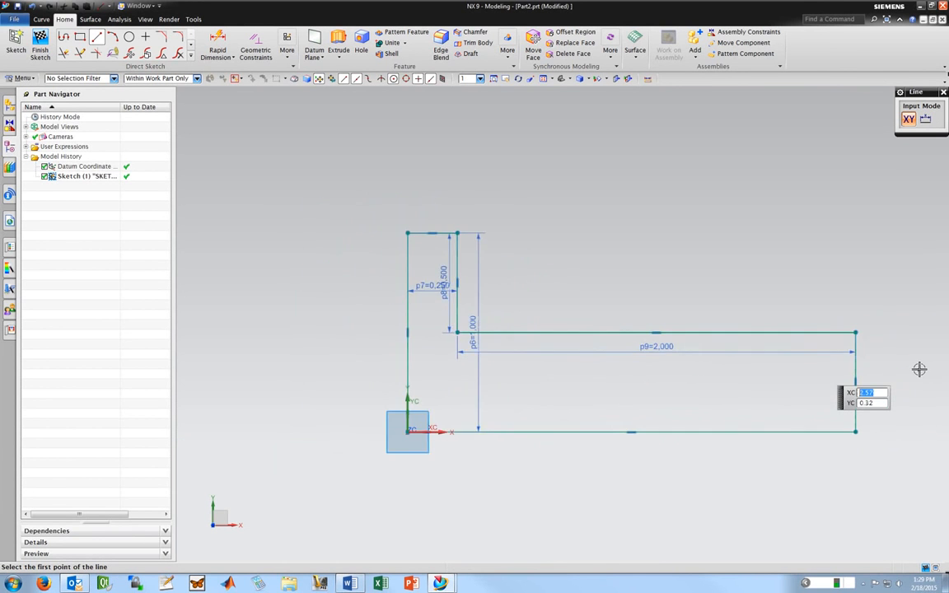
scroll(920, 369, up, 1)
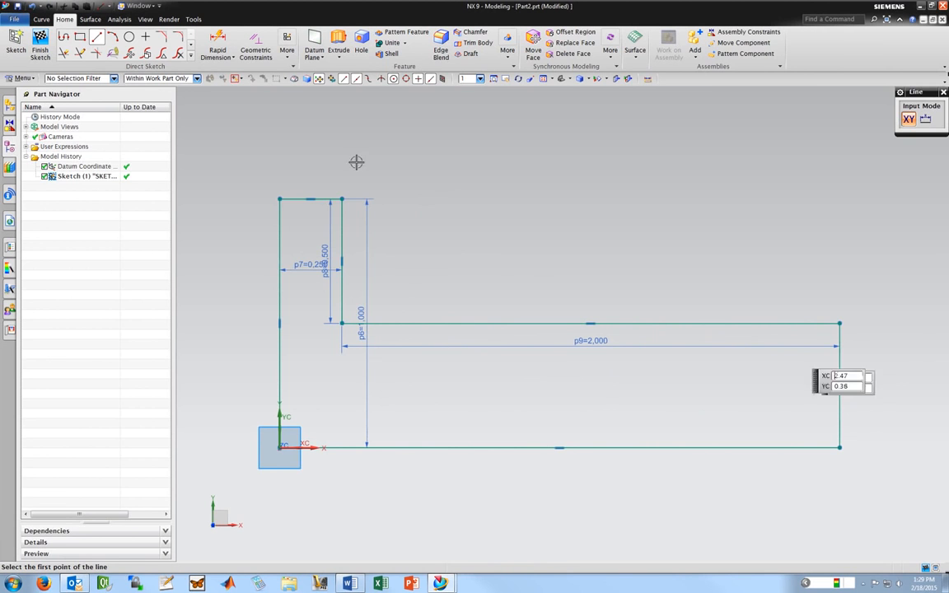
Finish the L-shaped profile sketch and start a Revolve feature
click(40, 44)
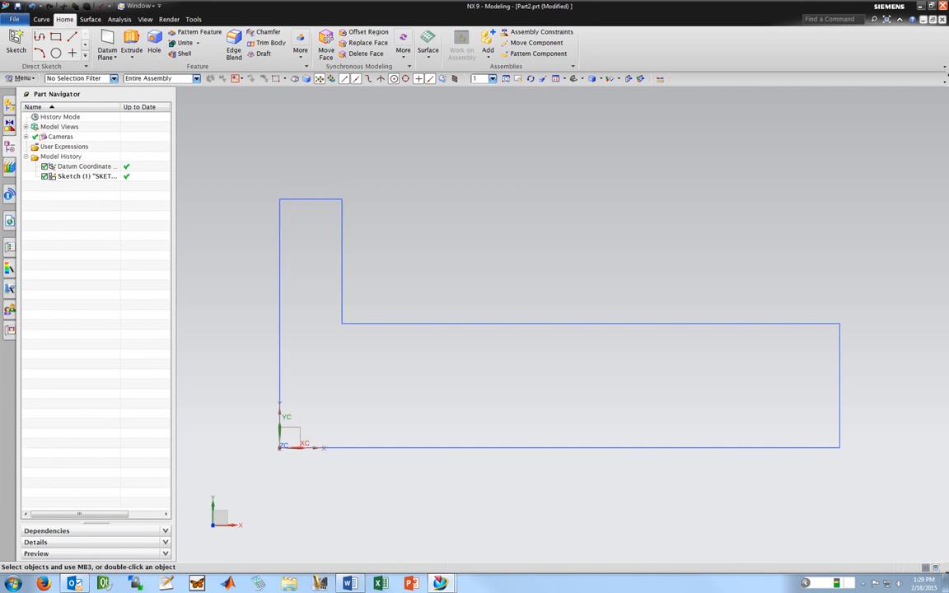
click(132, 57)
click(147, 81)
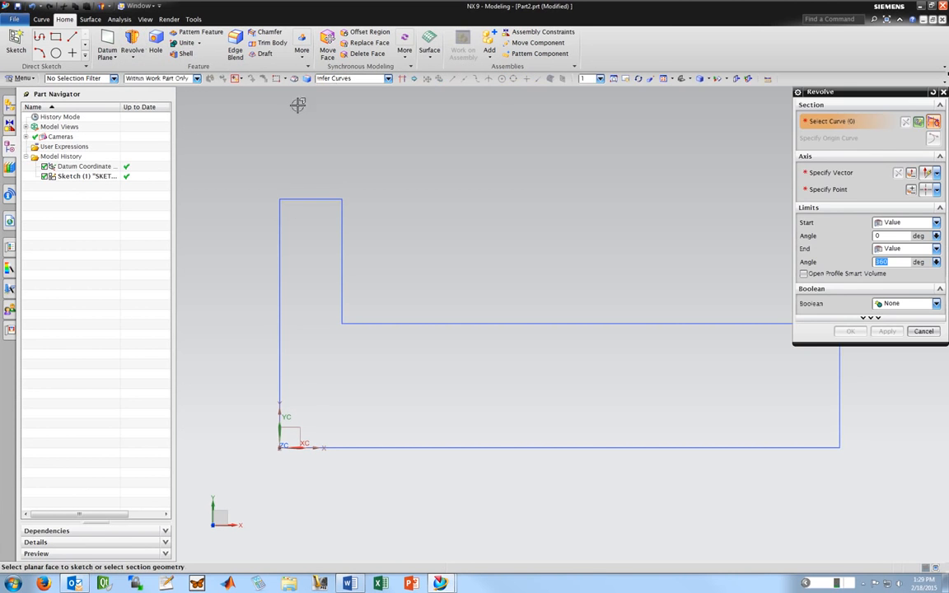
right_click(621, 163)
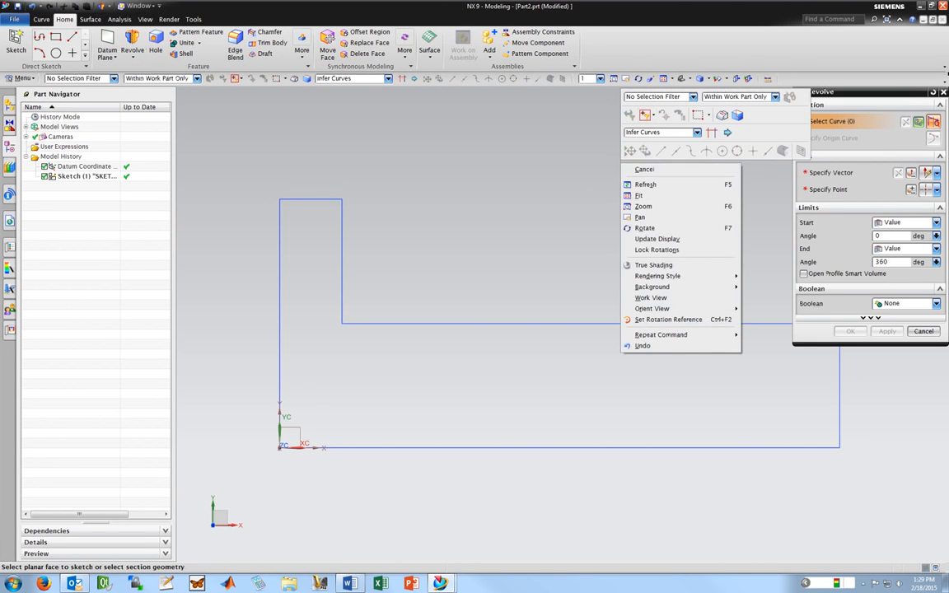
click(659, 132)
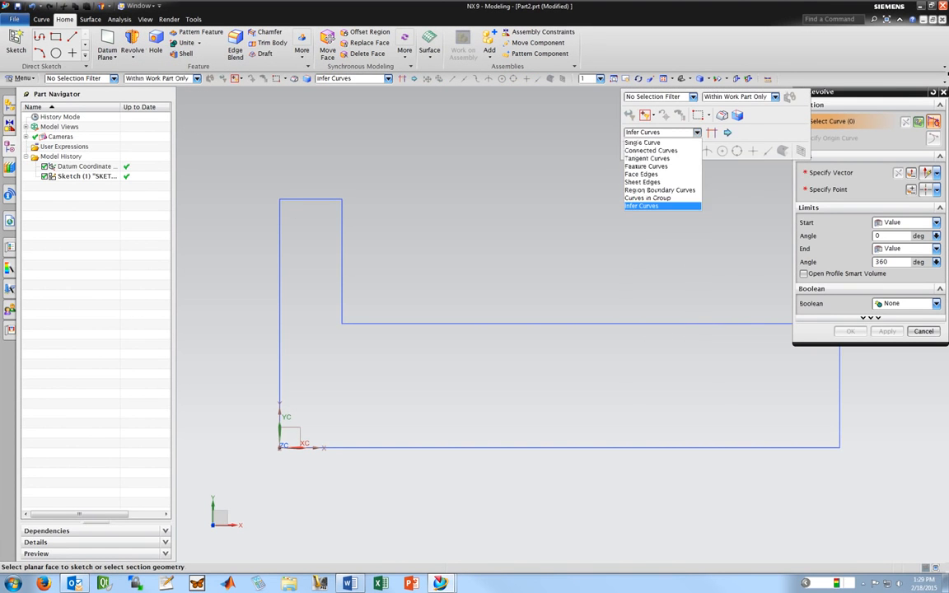
click(644, 206)
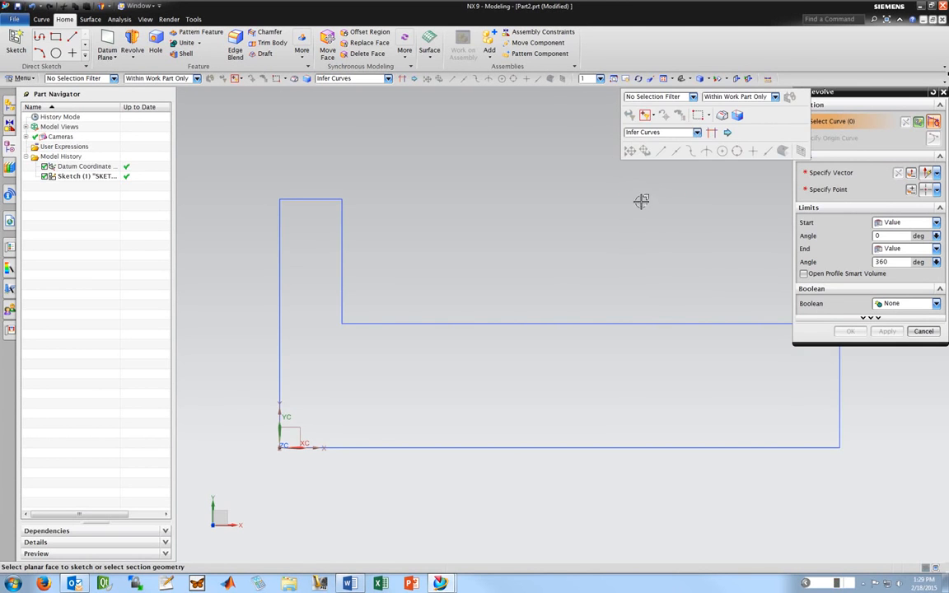
click(339, 222)
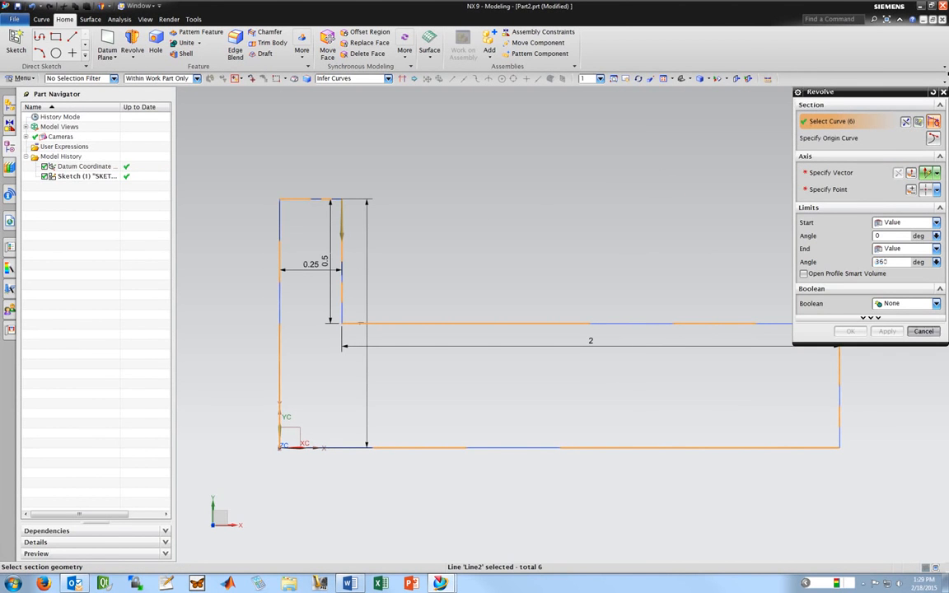
click(924, 331)
click(132, 41)
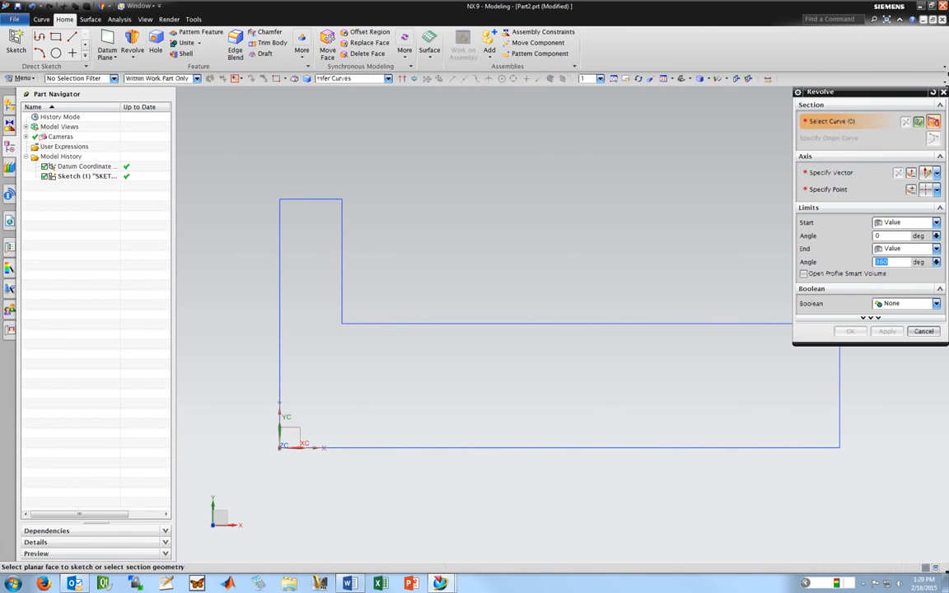
right_click(668, 133)
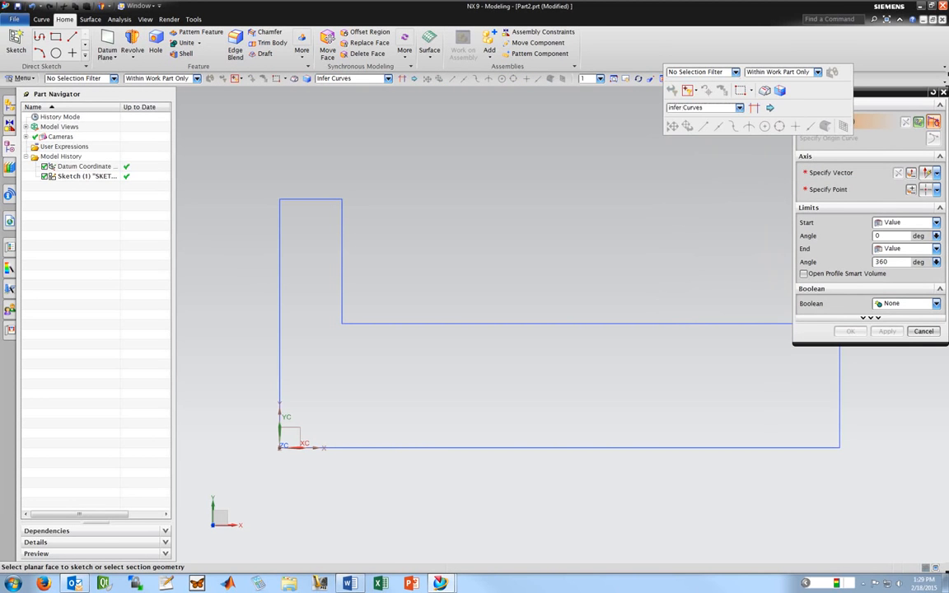
click(739, 108)
click(688, 118)
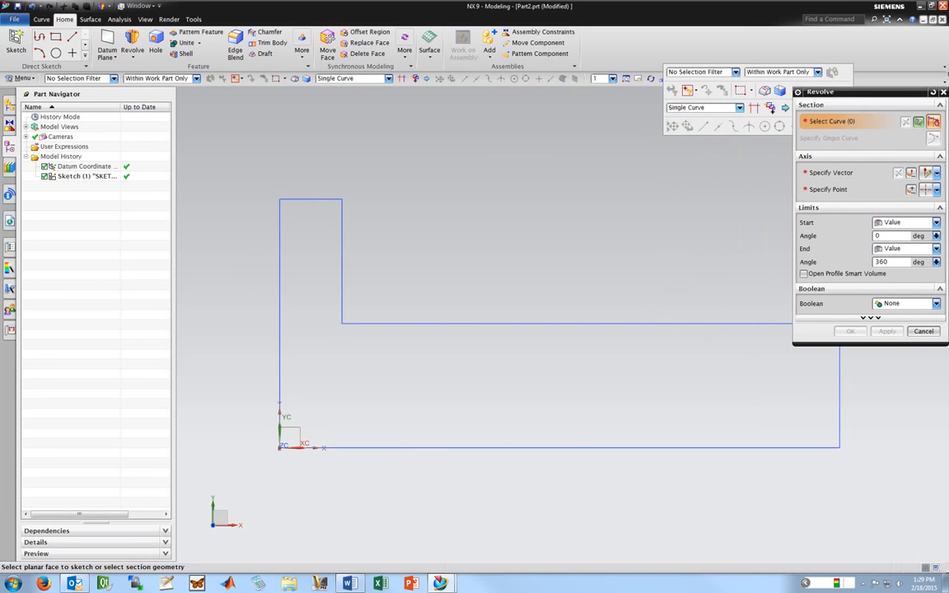
click(739, 108)
click(689, 128)
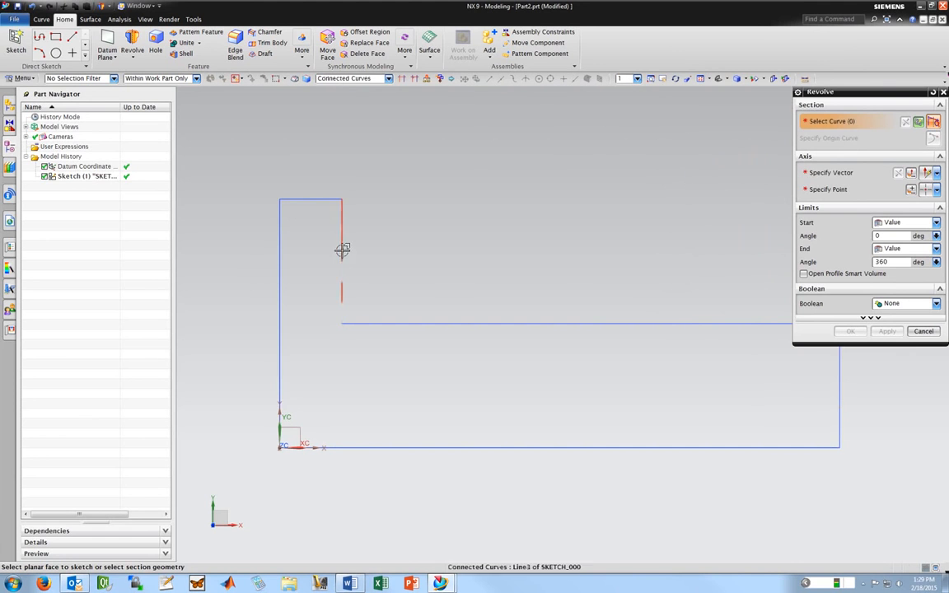
click(342, 250)
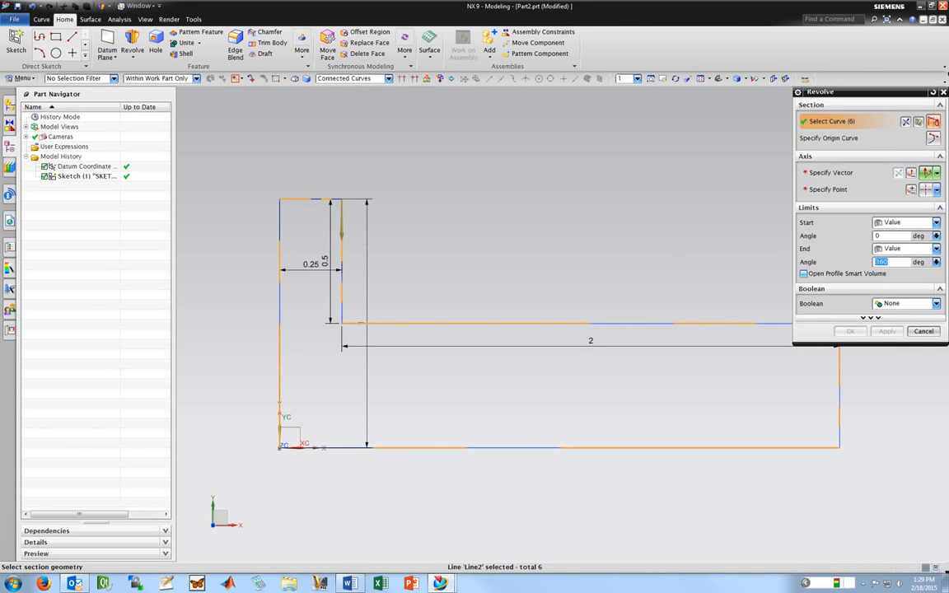
key(Escape)
Try to select the profile's upper lines one at a time as the Revolve section with the Single Curve rule
click(132, 41)
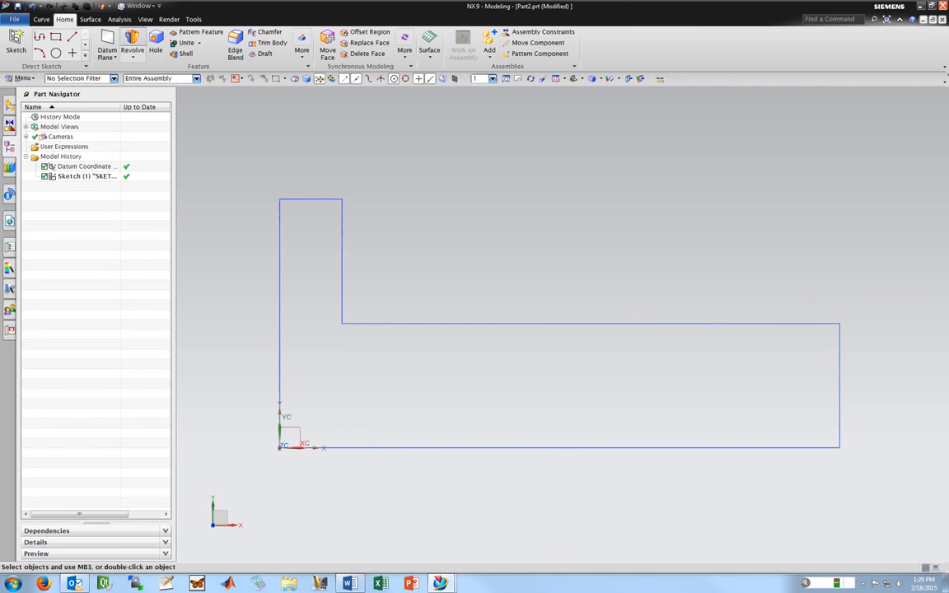
right_click(678, 141)
click(715, 110)
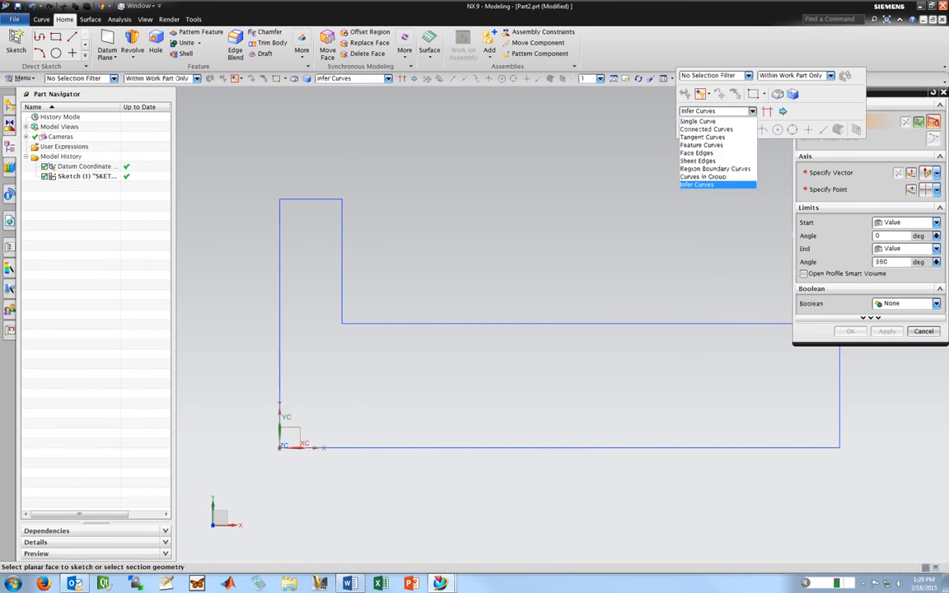
click(701, 121)
click(341, 248)
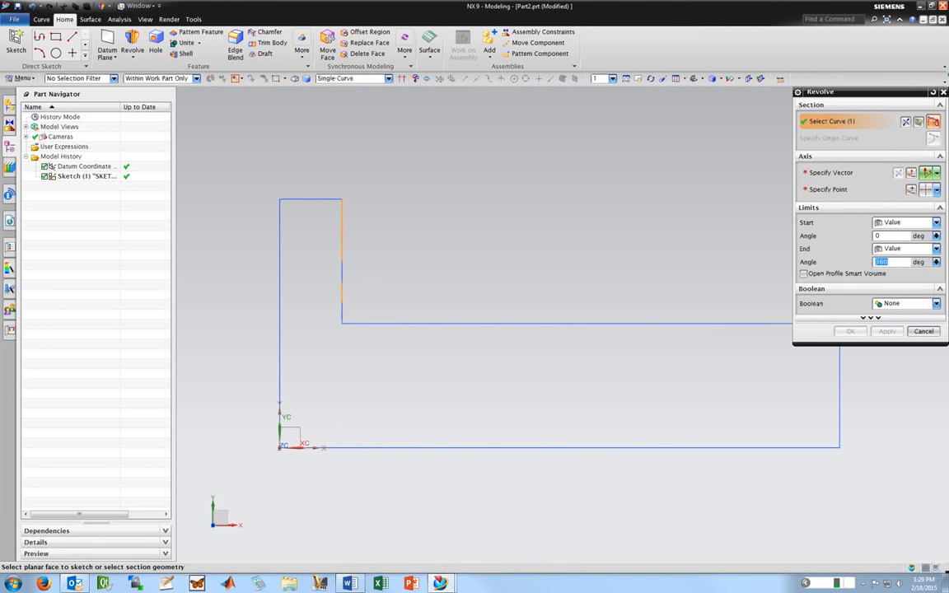
click(327, 201)
click(282, 230)
click(318, 201)
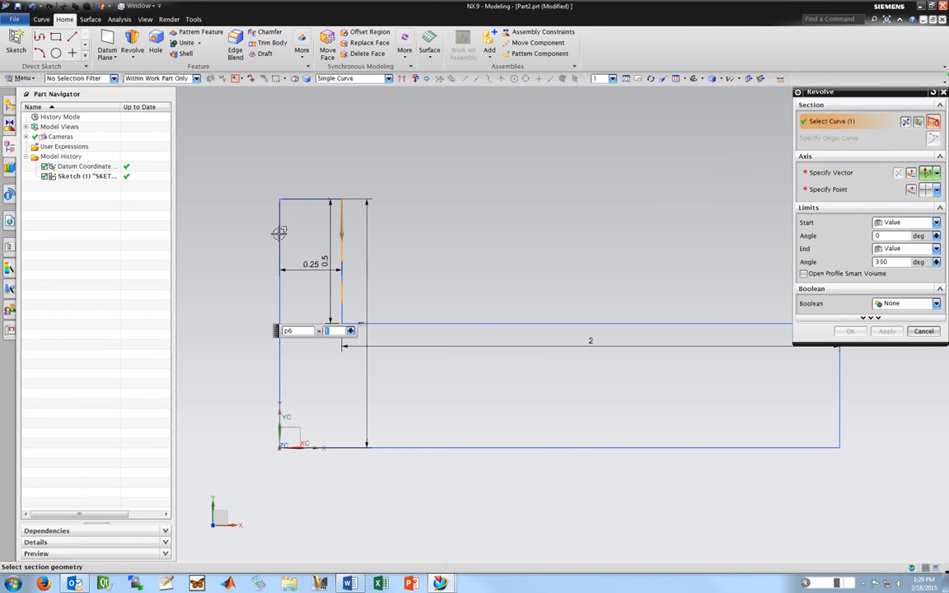
click(279, 233)
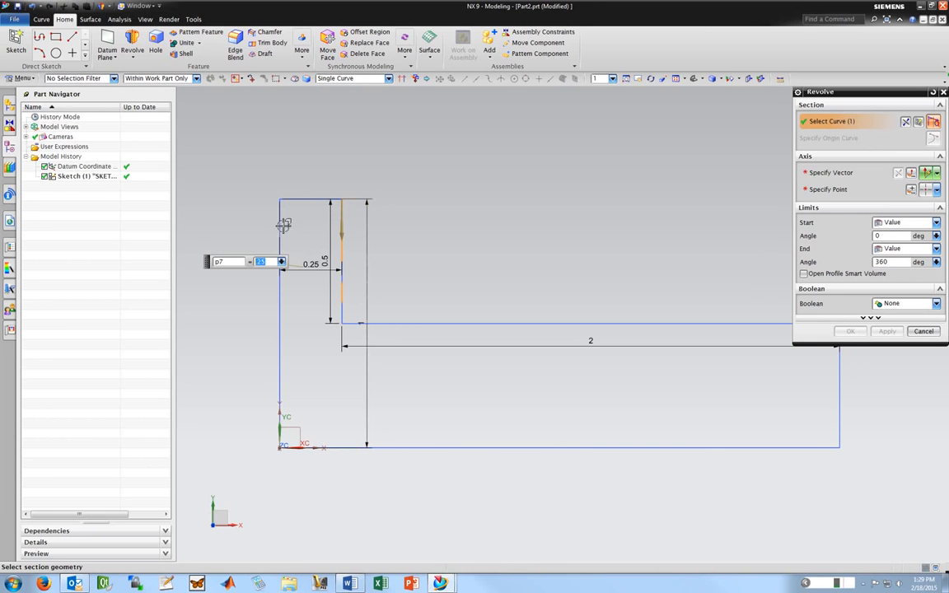
click(318, 199)
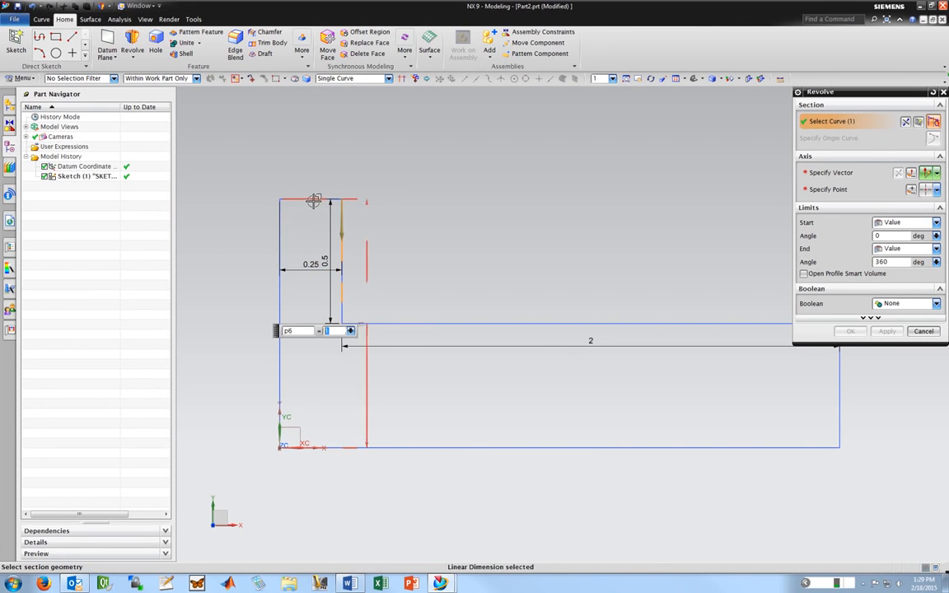
click(313, 198)
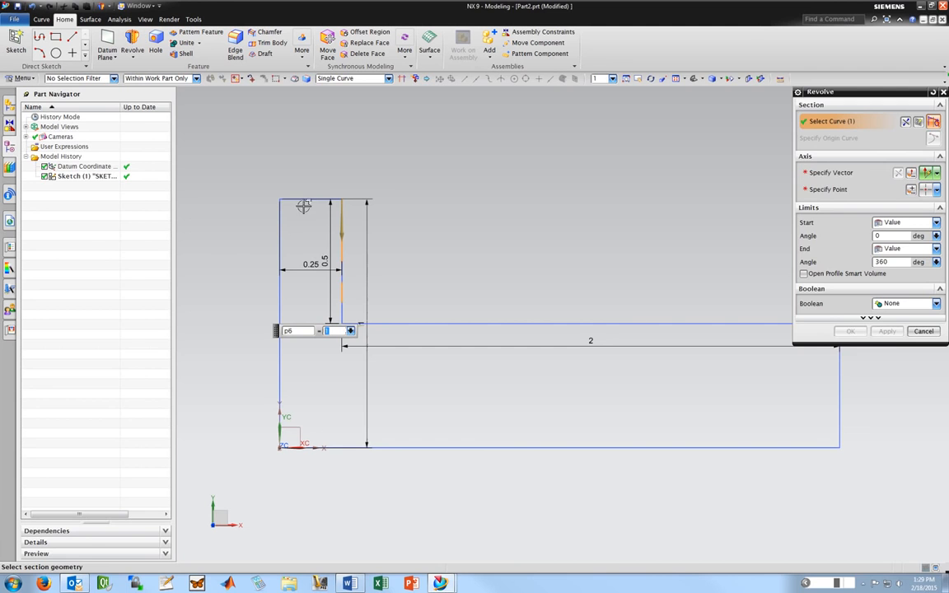
click(913, 329)
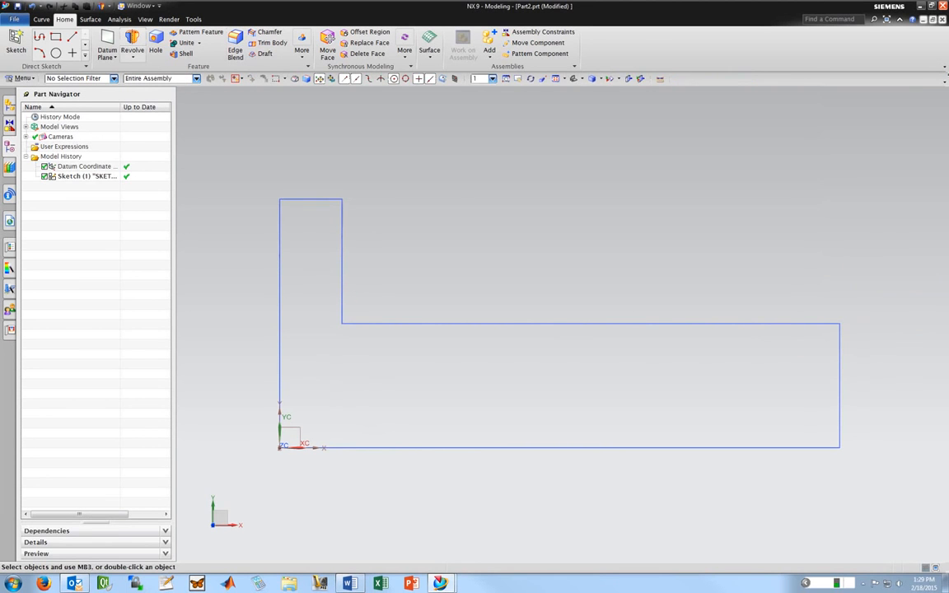
Try again to build the Revolve section from single curves, starting with the 0.5 in vertical line
click(132, 41)
right_click(638, 168)
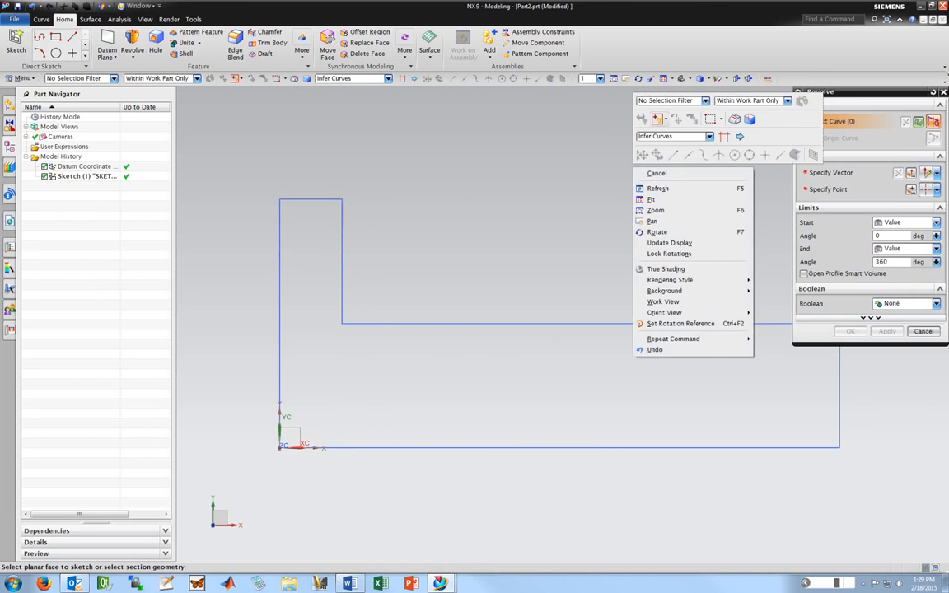
click(673, 136)
click(659, 148)
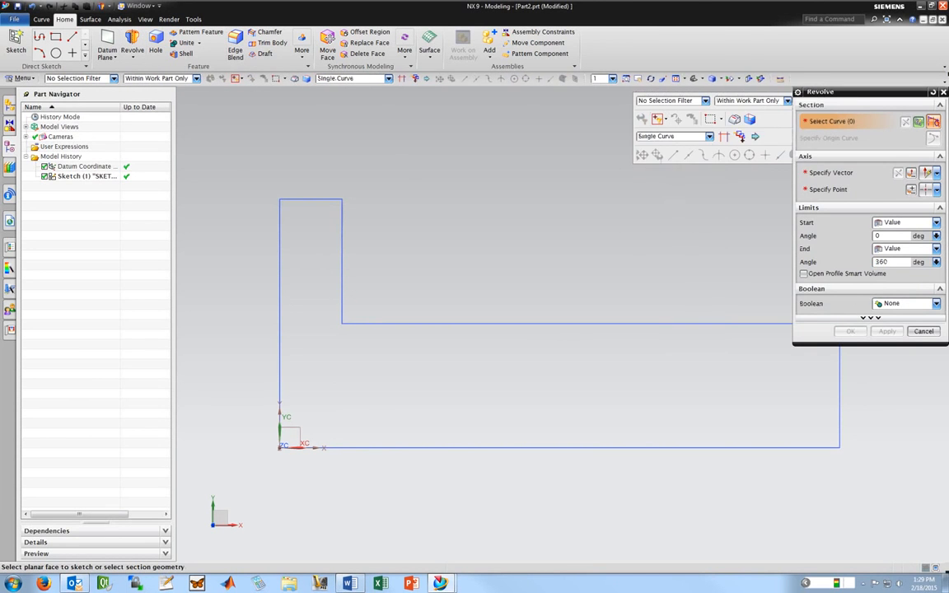
click(342, 265)
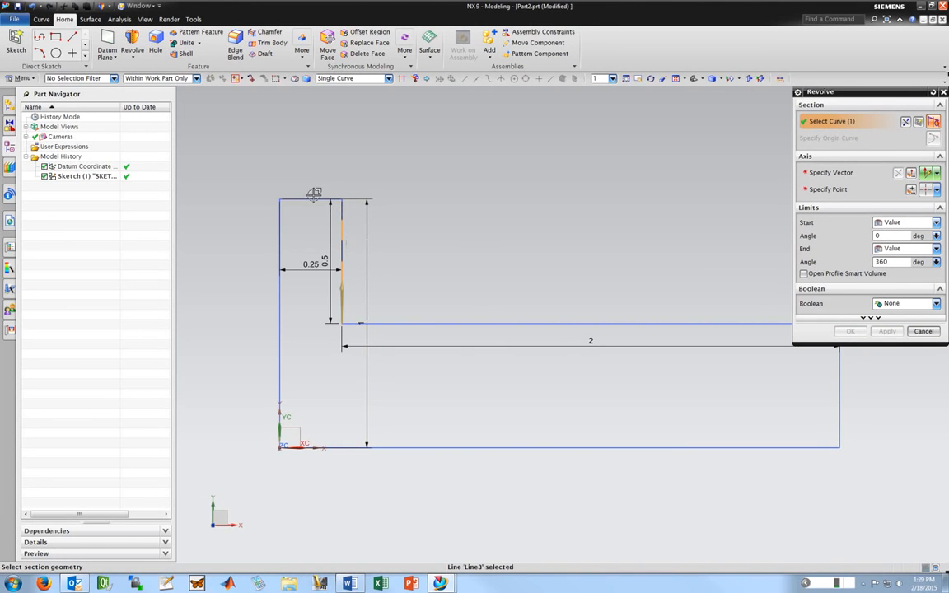
double_click(278, 225)
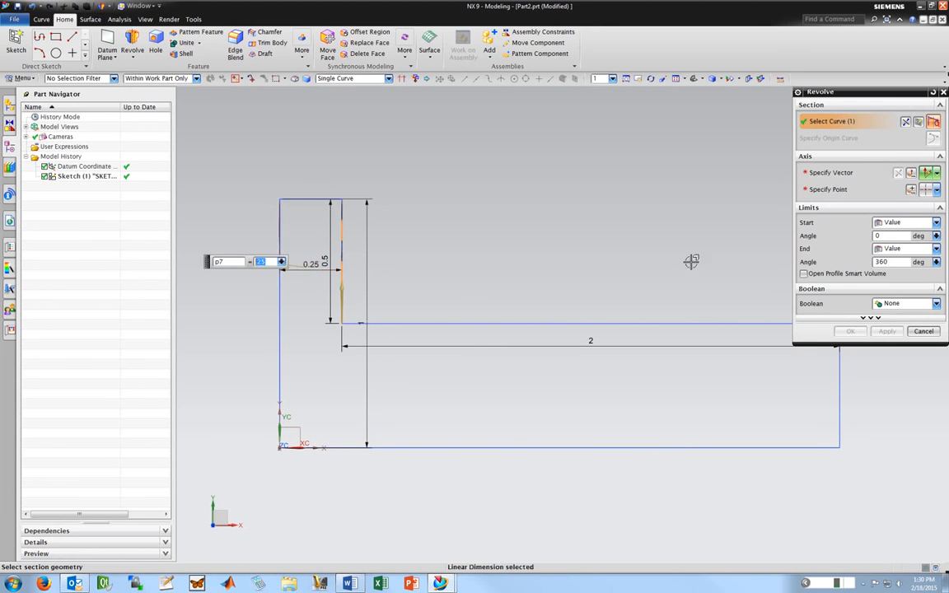
click(923, 331)
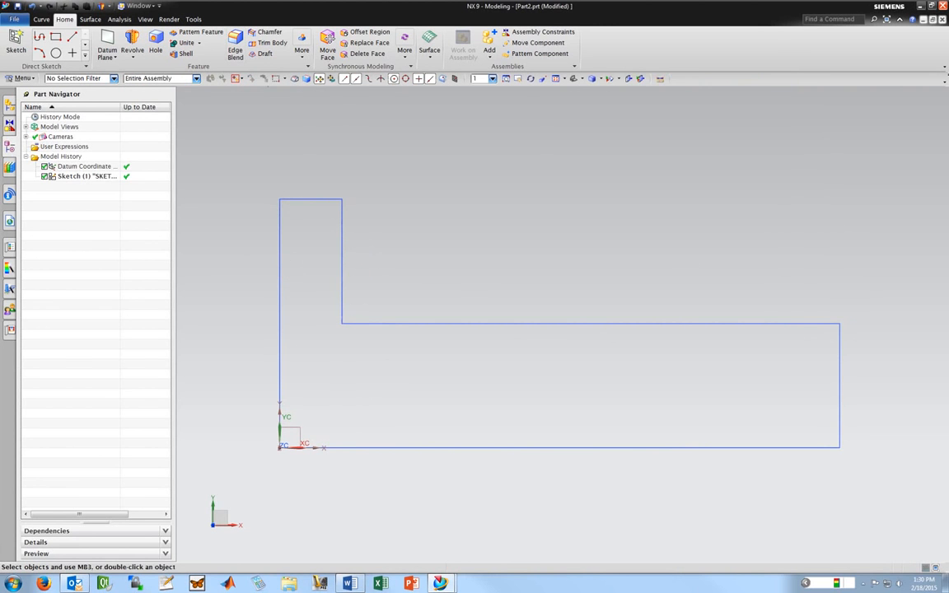
Start a Revolve and select the whole closed L-shaped profile as its section with the Connected Curves rule
click(132, 43)
right_click(657, 162)
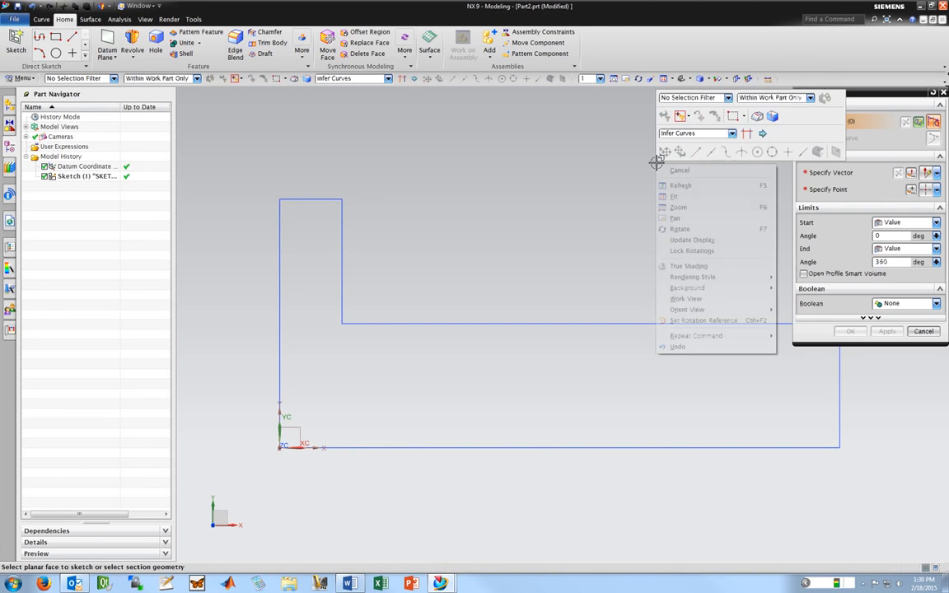
click(700, 134)
click(685, 152)
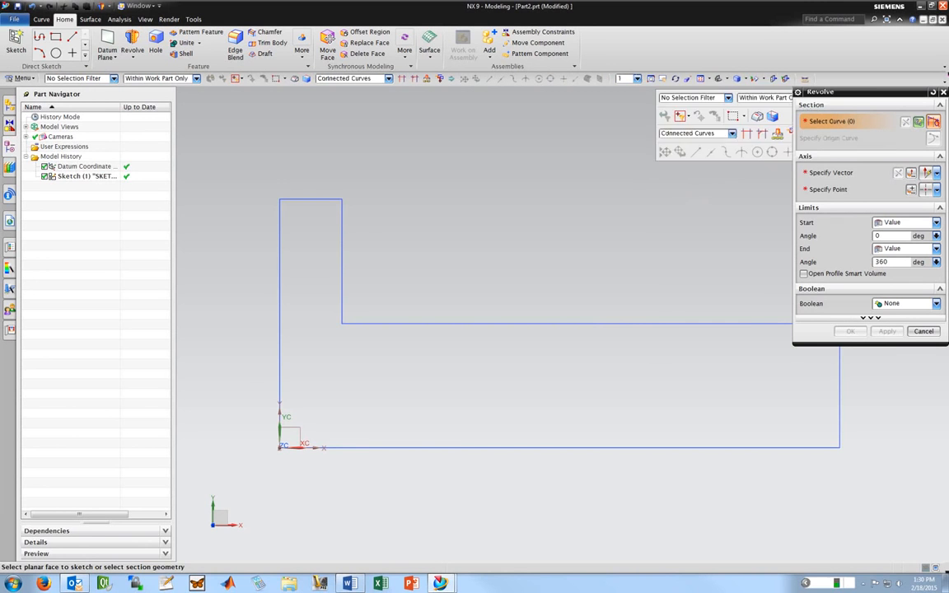
click(313, 199)
scroll(547, 257, up, 1)
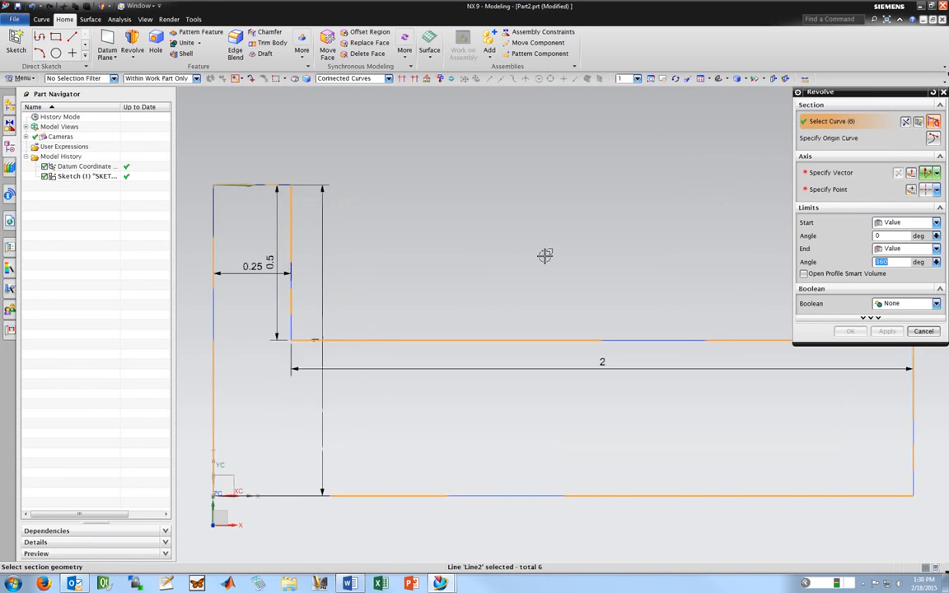
scroll(542, 259, down, 3)
scroll(733, 213, up, 1)
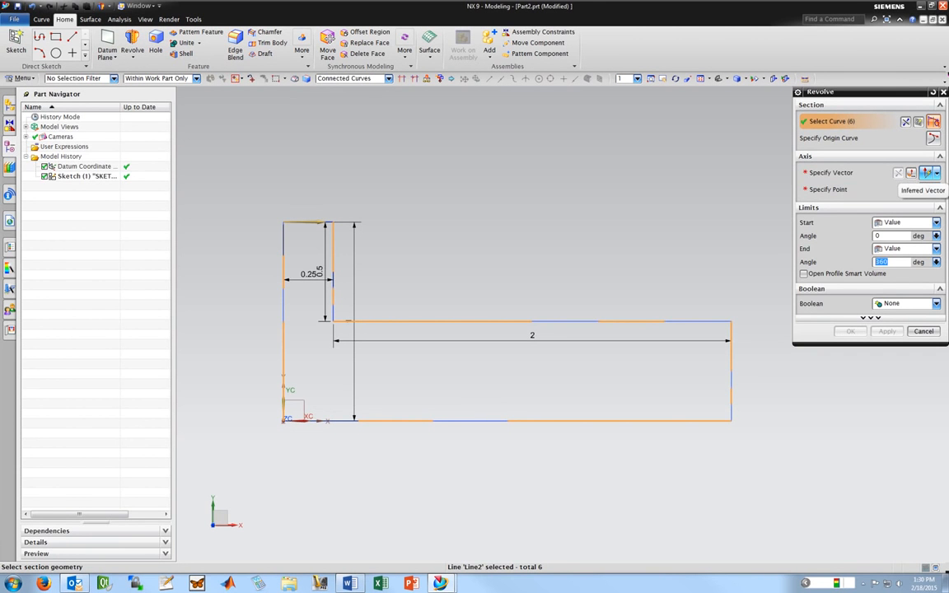
Set the revolve axis vector along the X direction and switch the axis point method to Inferred Point
click(928, 173)
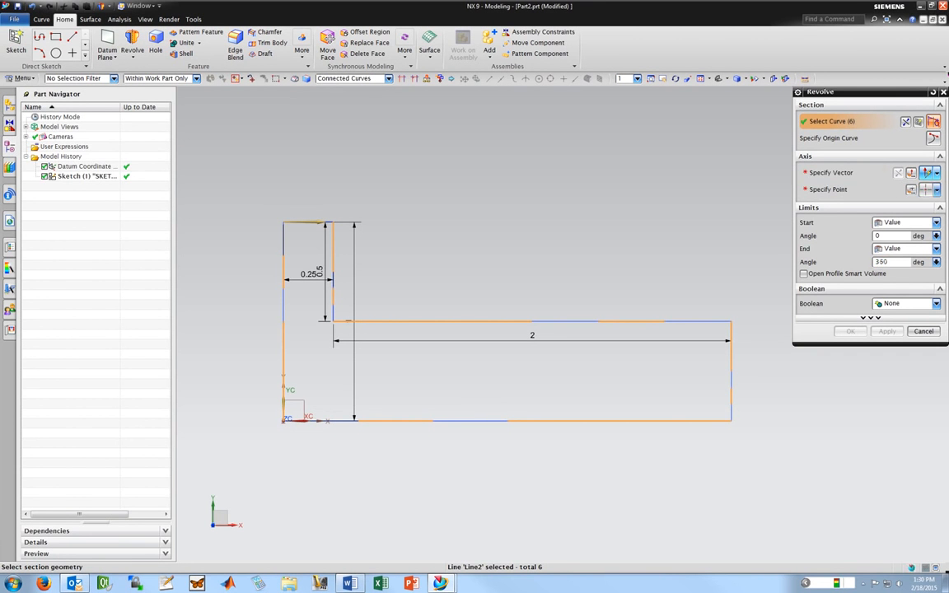
click(591, 329)
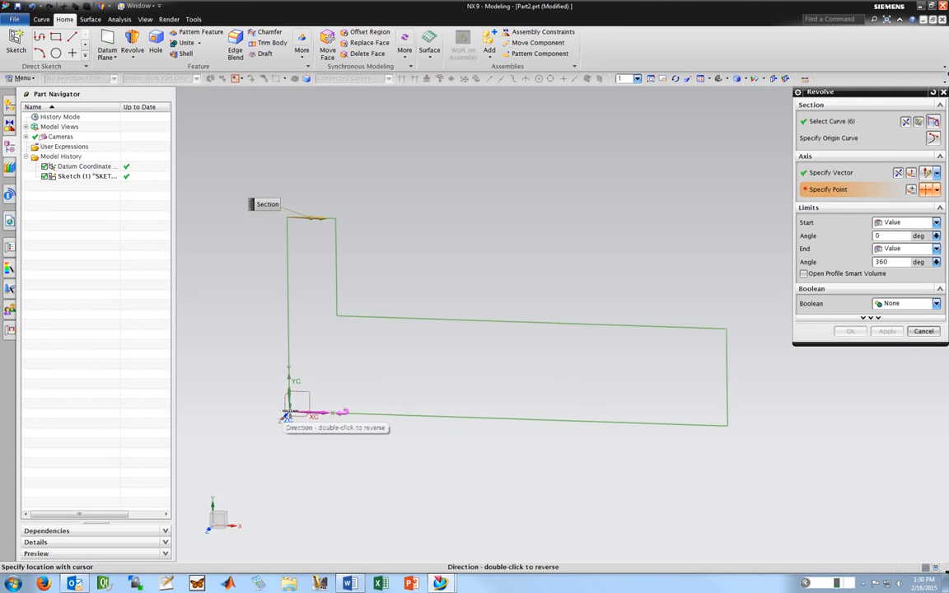
right_click(478, 214)
click(911, 190)
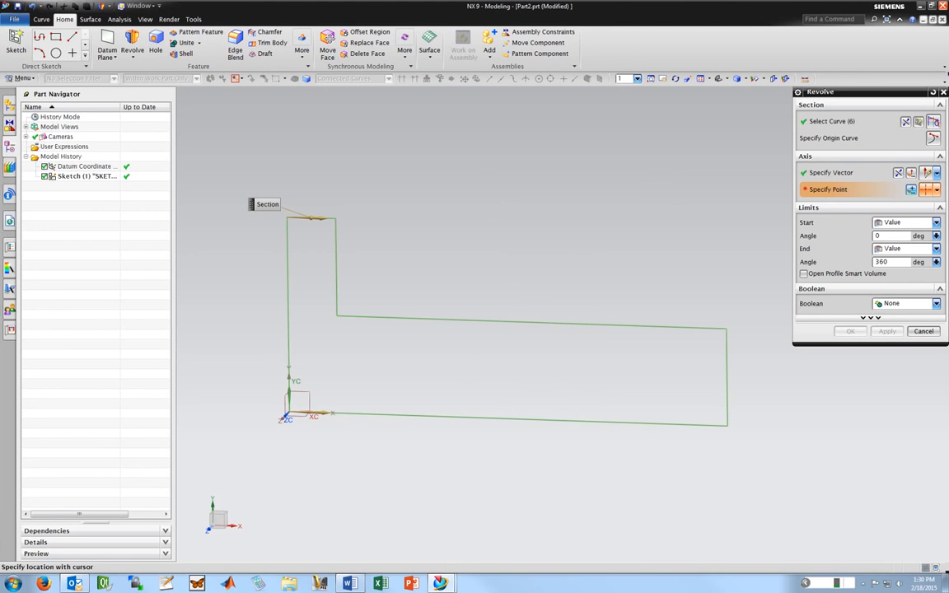
click(937, 190)
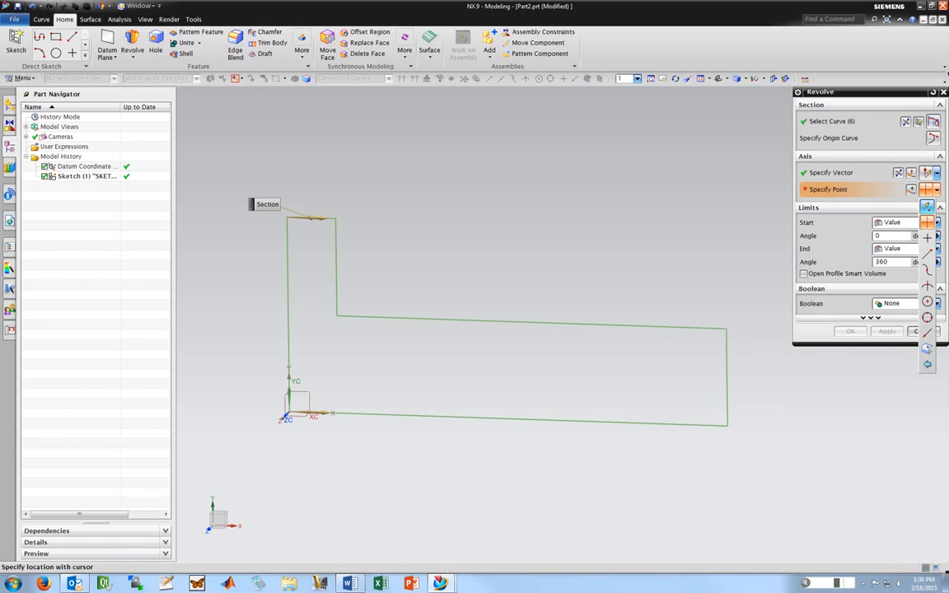
click(927, 206)
Specify the revolve axis vector along the X direction again
click(936, 190)
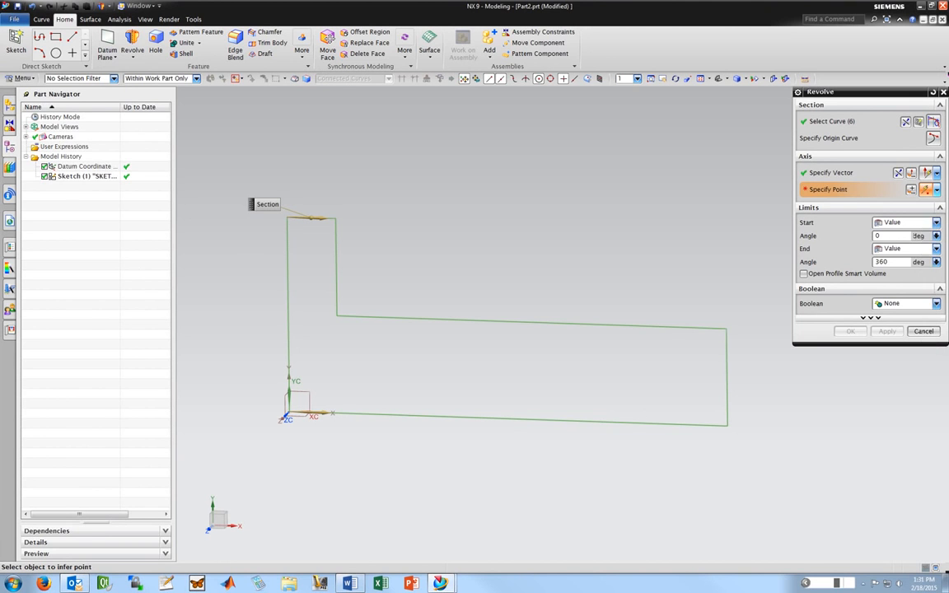
click(726, 188)
click(285, 412)
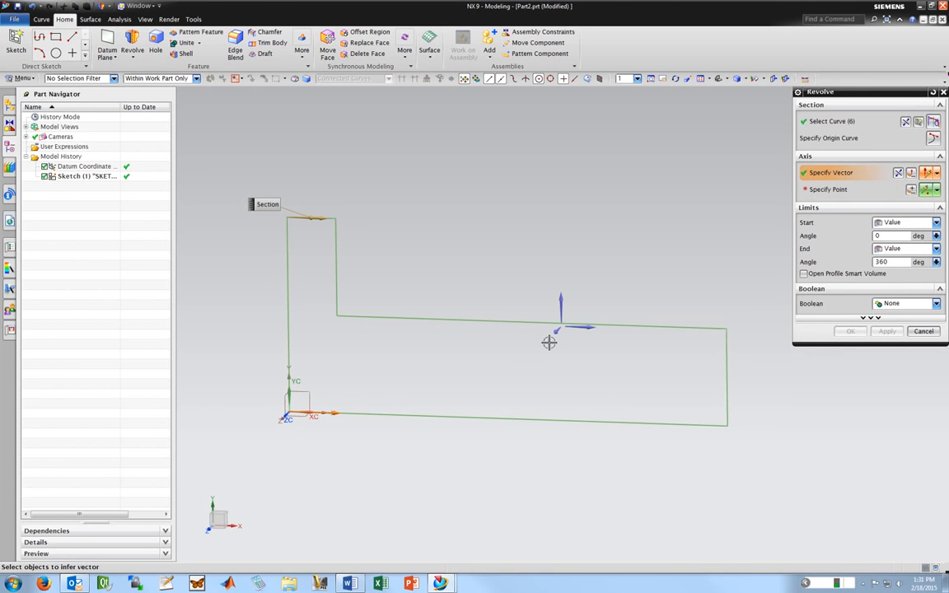
click(591, 330)
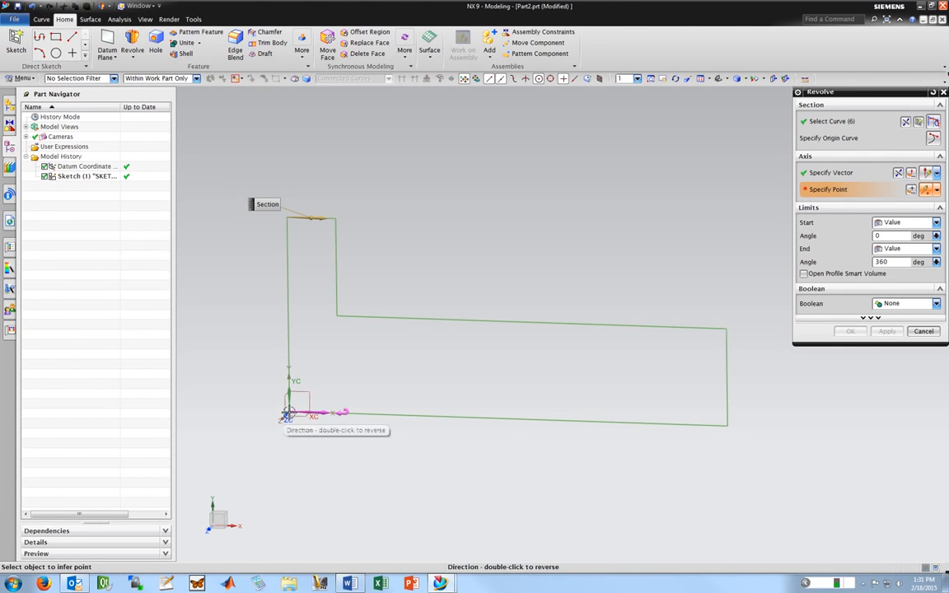
Place the revolve axis point at the origin and create the 360-degree revolved body with Boolean set to None
scroll(372, 386, up, 2)
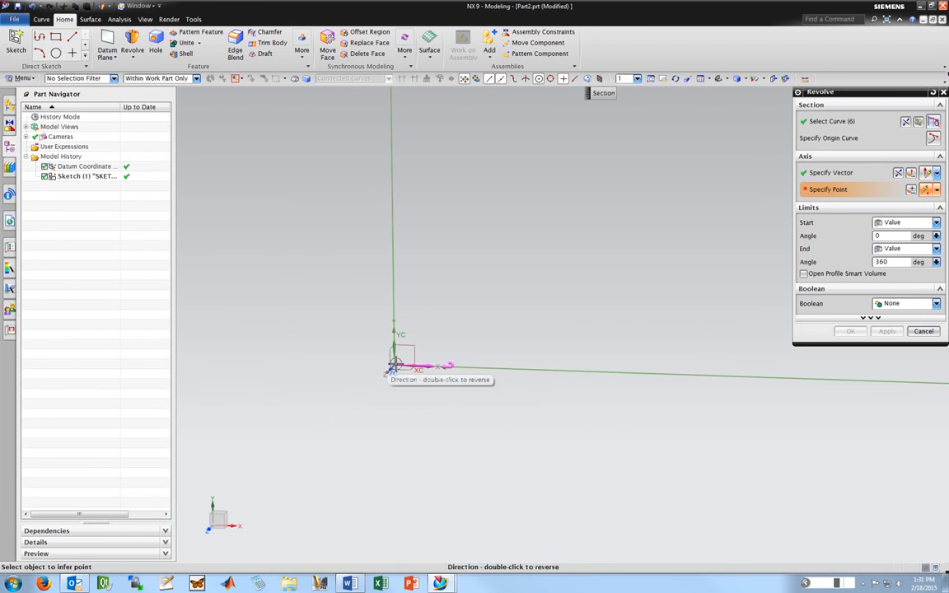
click(394, 365)
scroll(504, 320, down, 6)
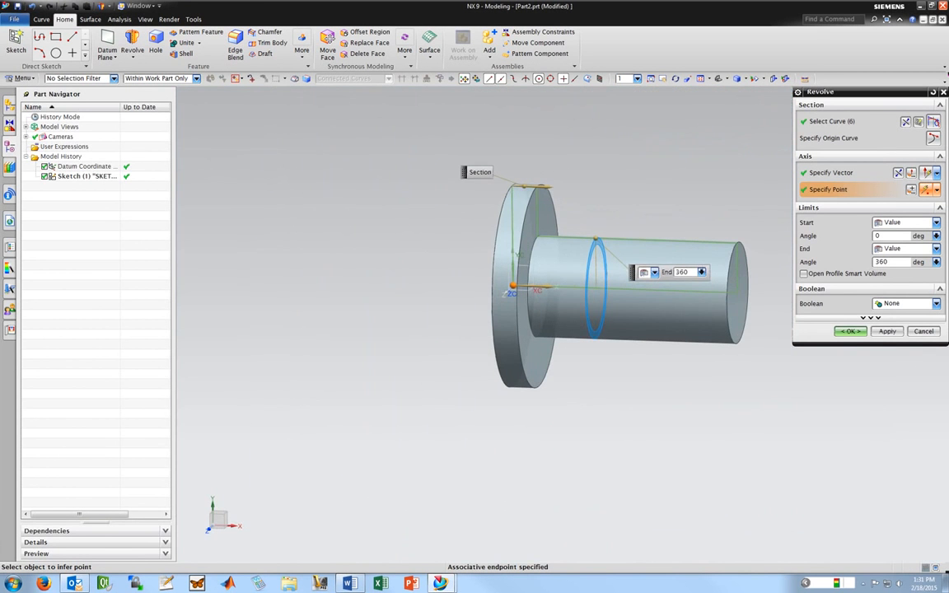
click(907, 303)
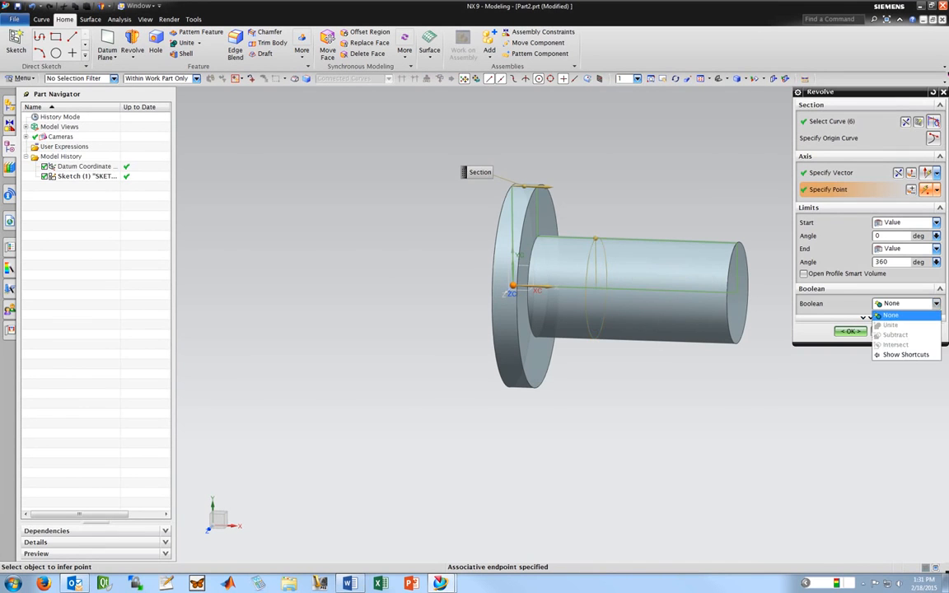
click(892, 316)
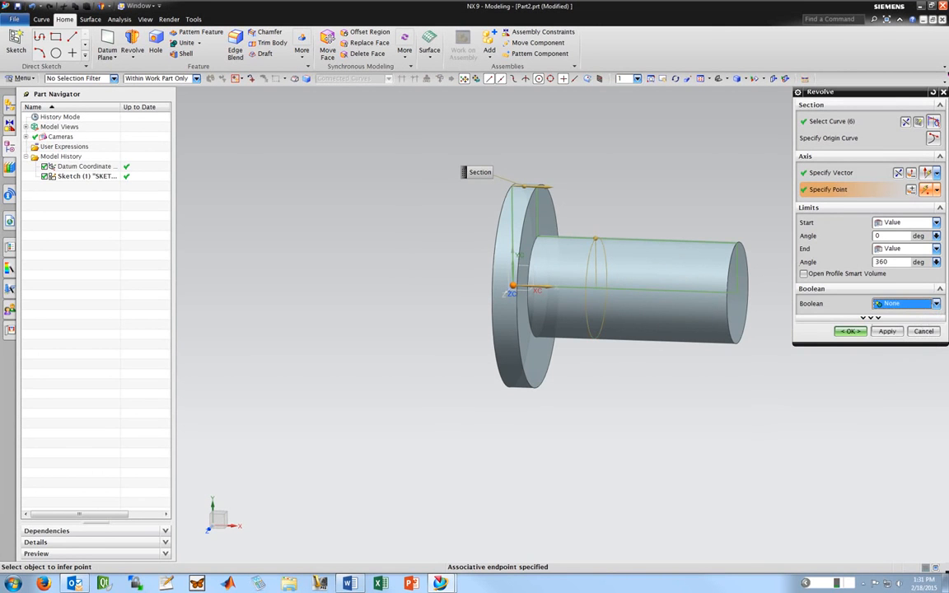
click(850, 330)
middle_drag(880, 328, 494, 328)
click(648, 323)
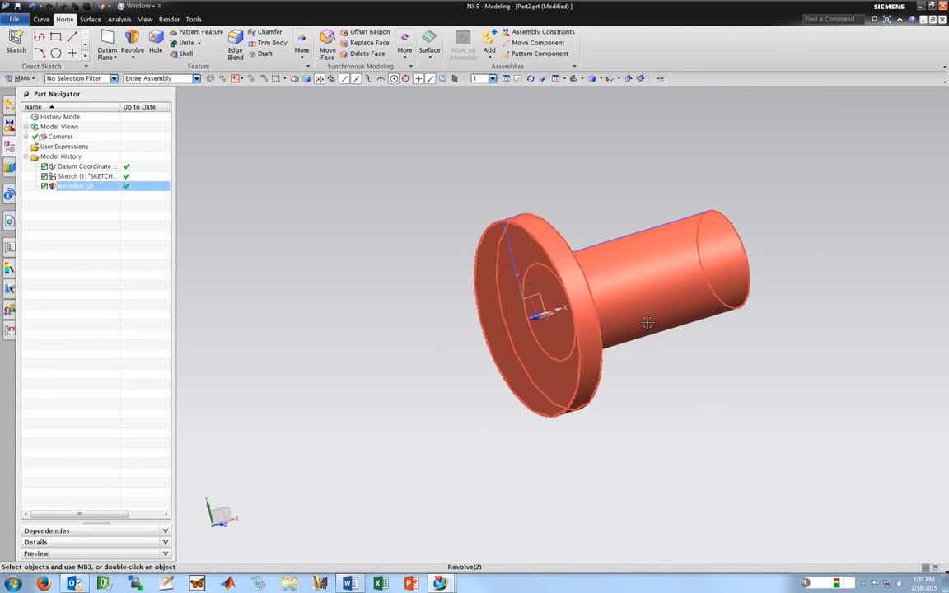
key(Escape)
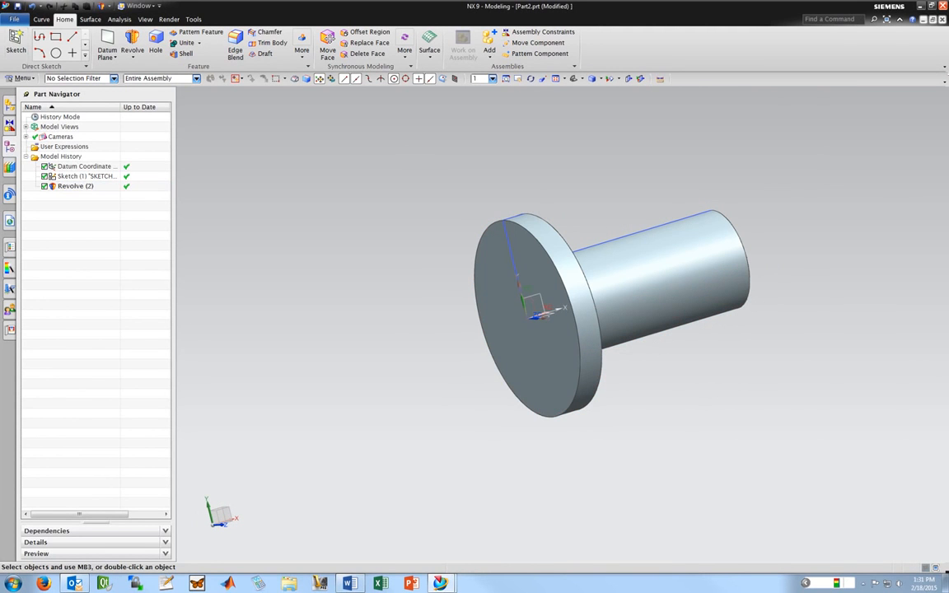
Create a new sketch on the outer circular end face of the flange
click(15, 43)
click(496, 257)
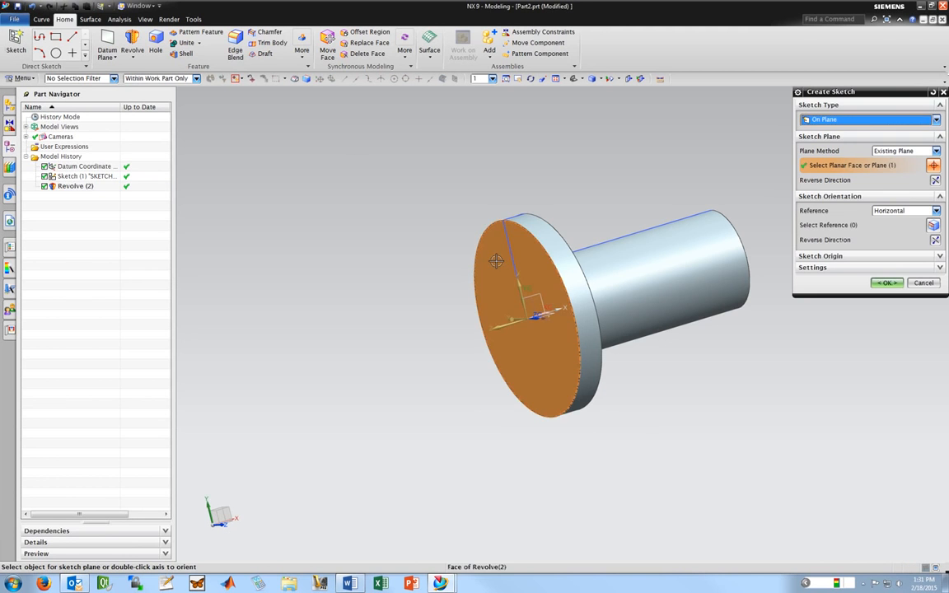
click(887, 283)
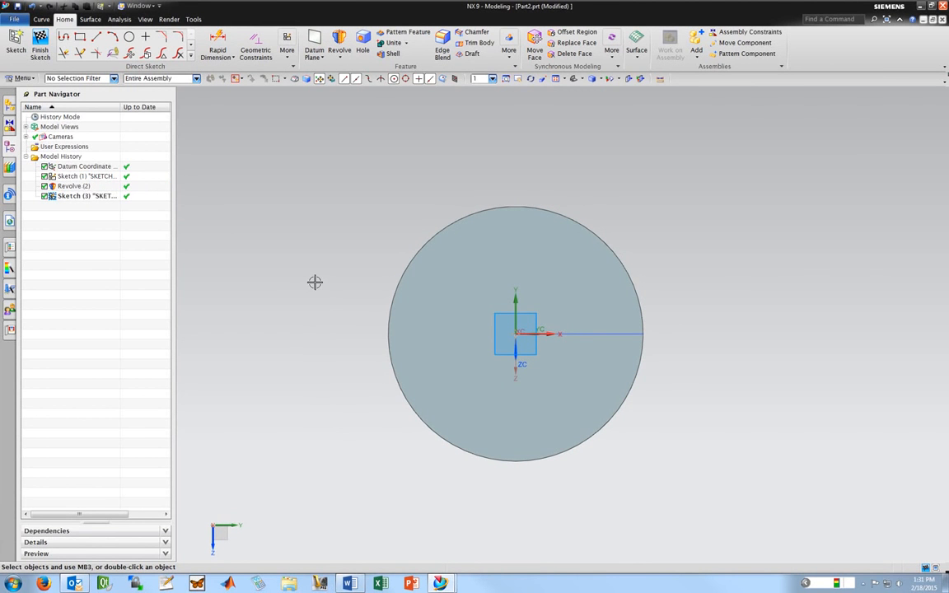
Sketch a vertical line 0.75 in long upward from the center of the flange face
click(129, 36)
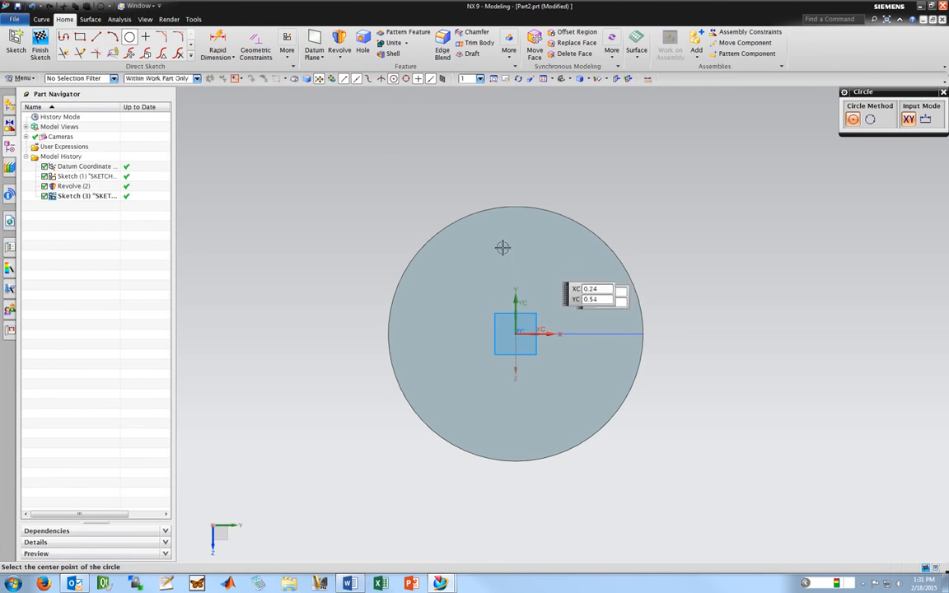
click(96, 37)
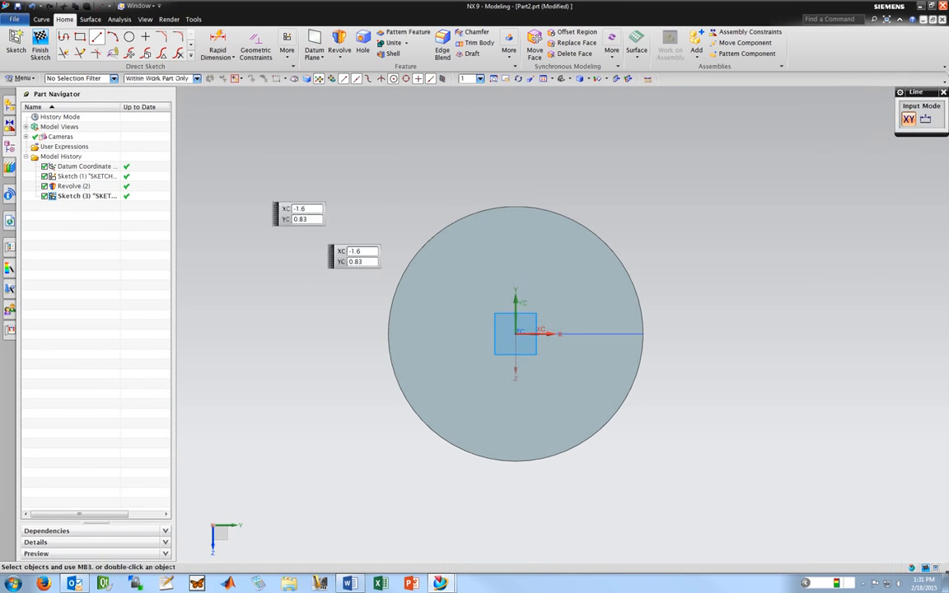
click(516, 331)
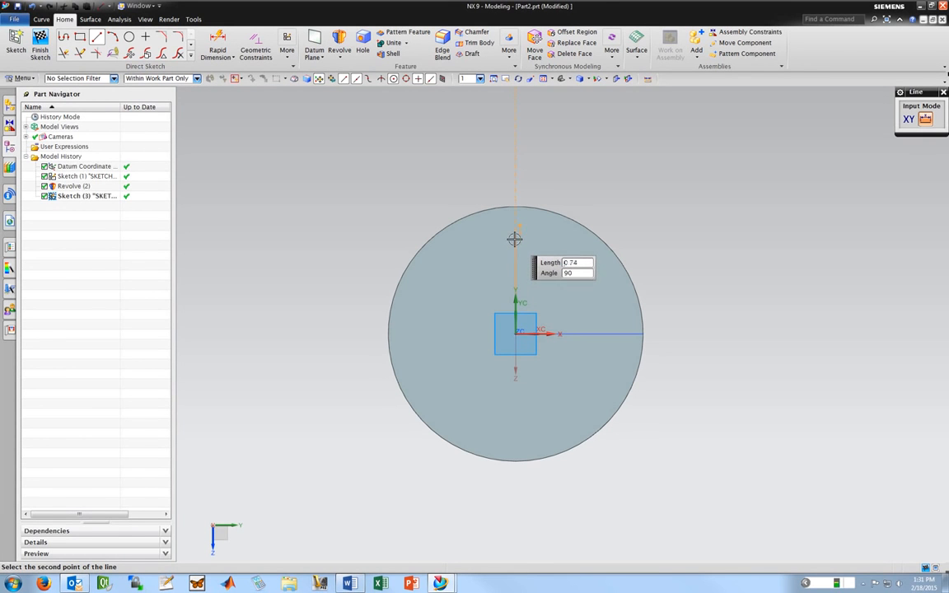
text(.75)
key(Tab)
key(Return)
scroll(515, 247, up, 4)
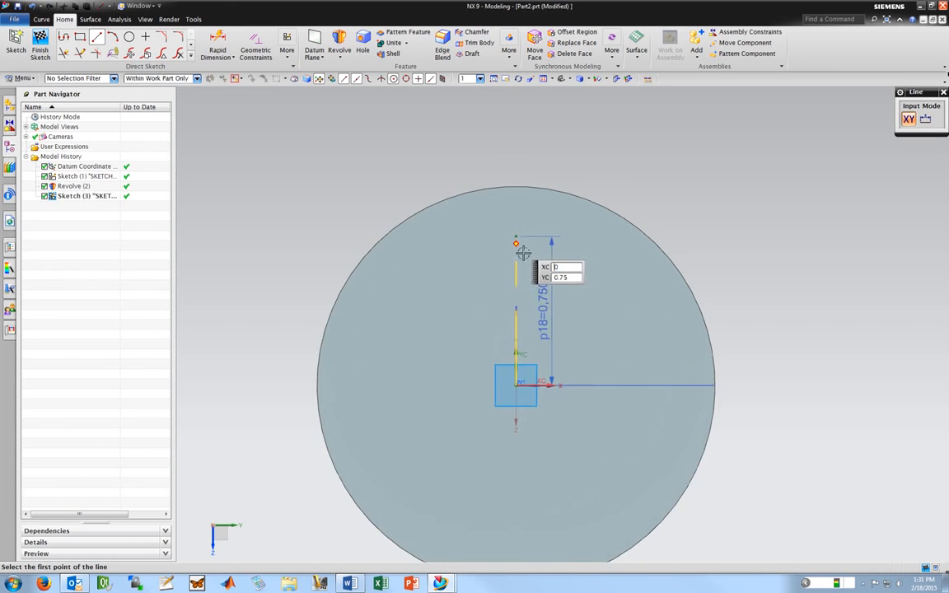
right_click(506, 262)
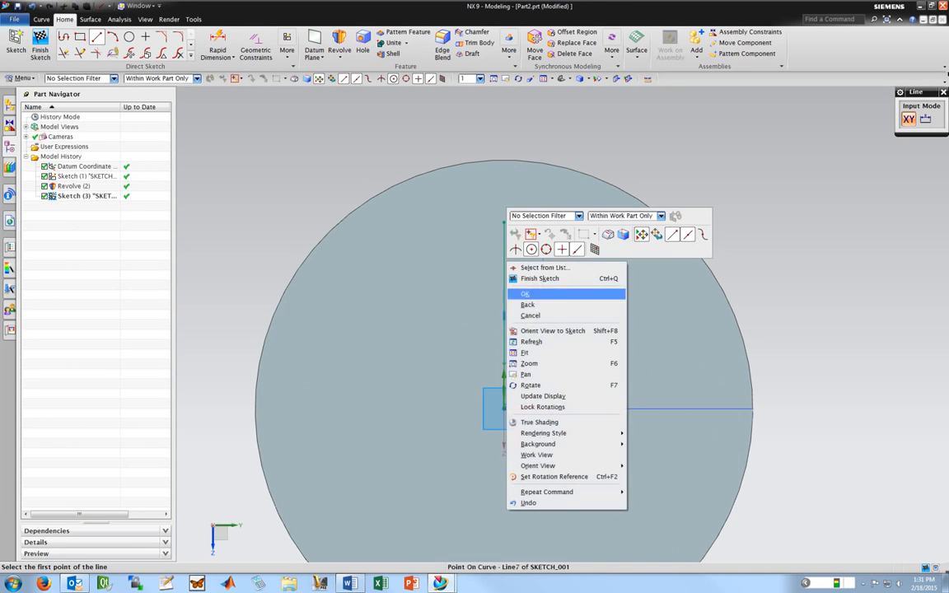
click(529, 315)
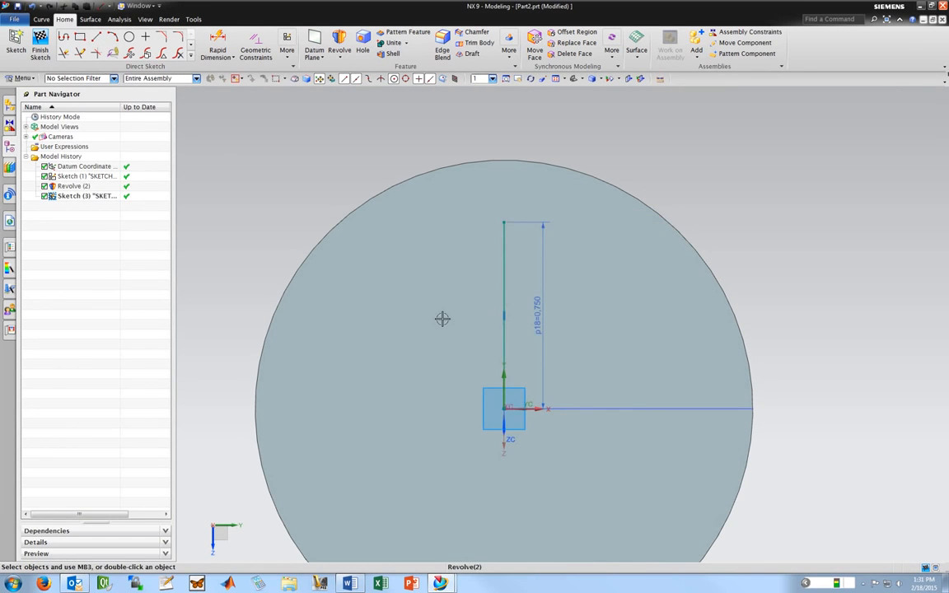
Convert the vertical 0.75 in sketch line to a reference line
right_click(504, 268)
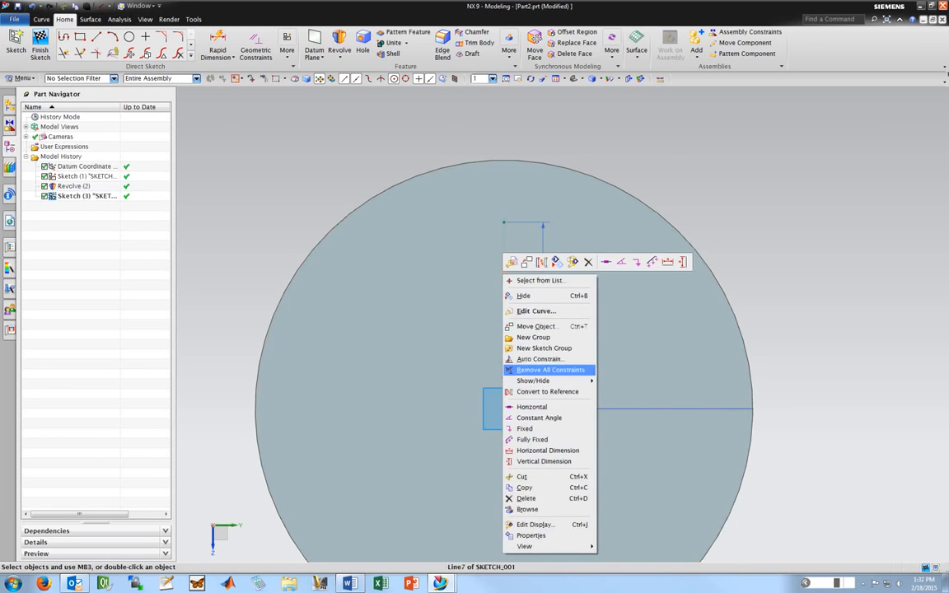
click(547, 391)
click(325, 236)
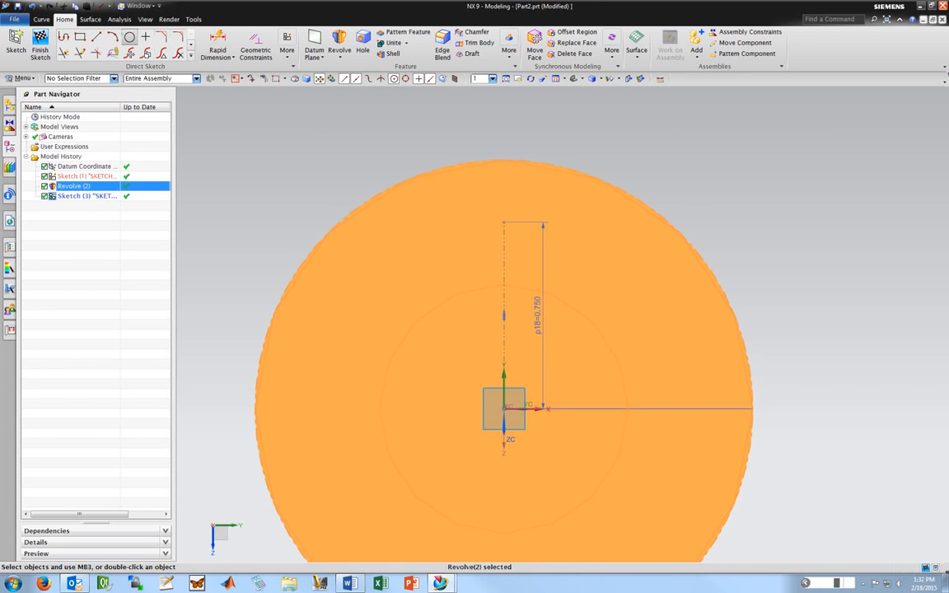
Draw a 0.25 in diameter circle centered on the reference line's upper end and finish the sketch
click(128, 36)
click(504, 221)
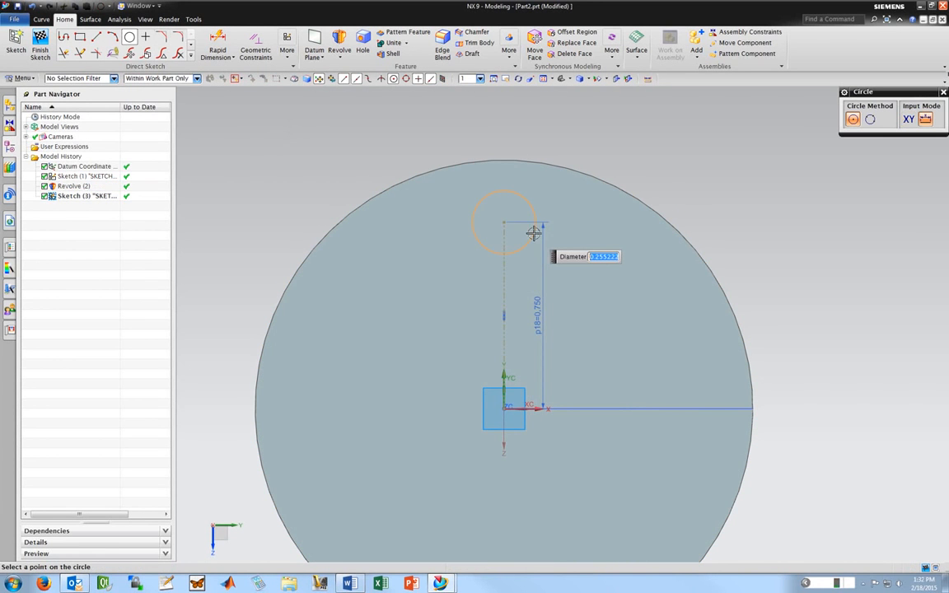
click(535, 223)
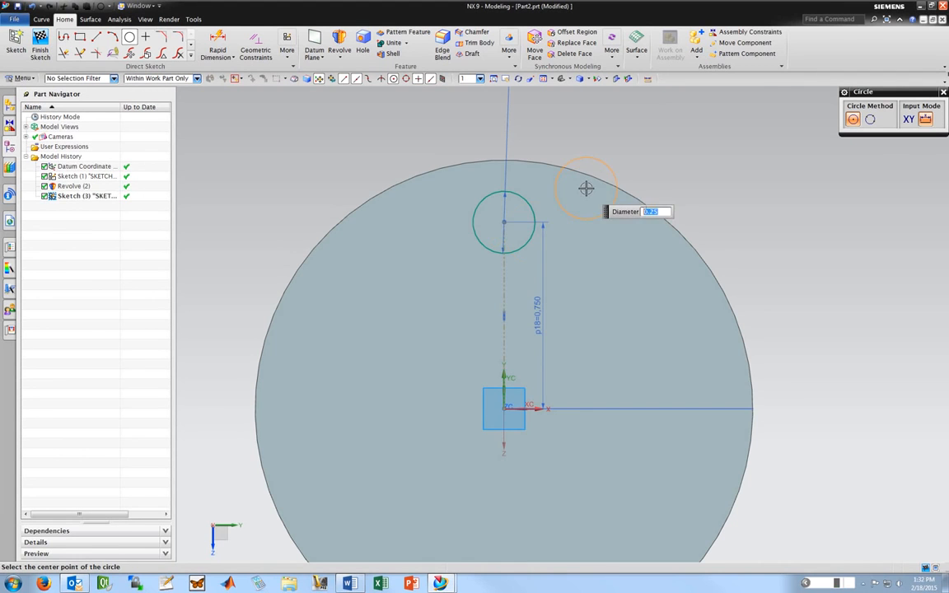
scroll(595, 181, down, 2)
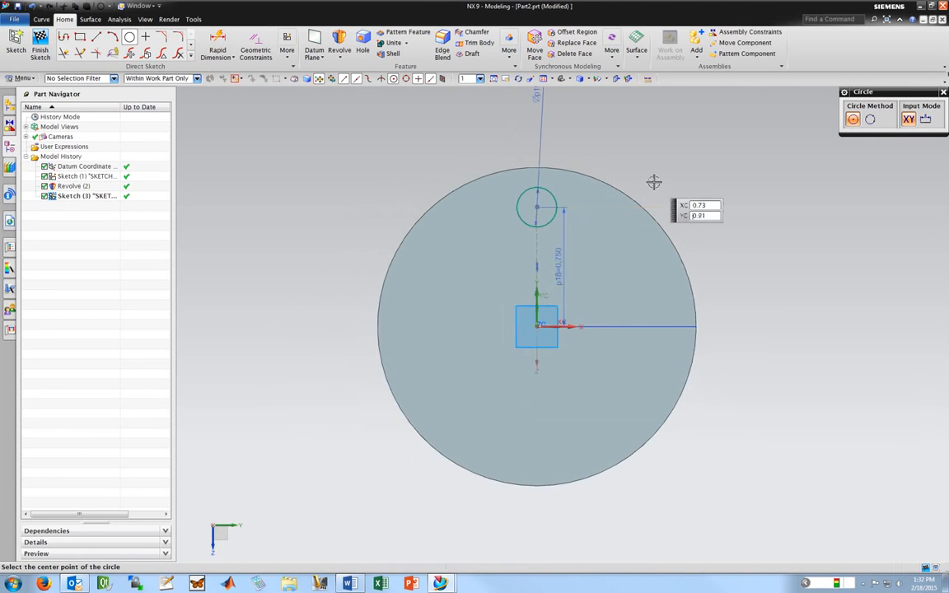
middle_drag(653, 182, 644, 195)
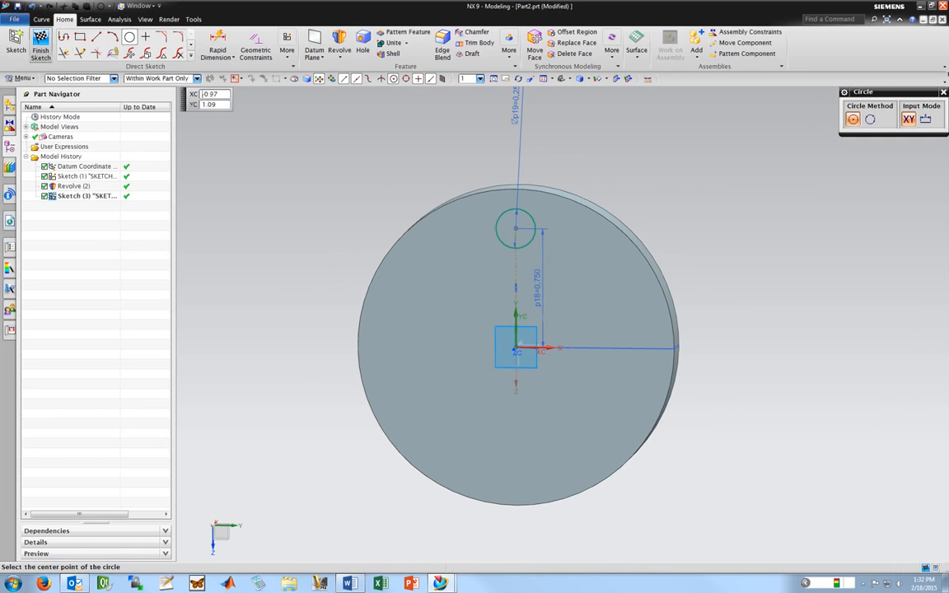
click(40, 43)
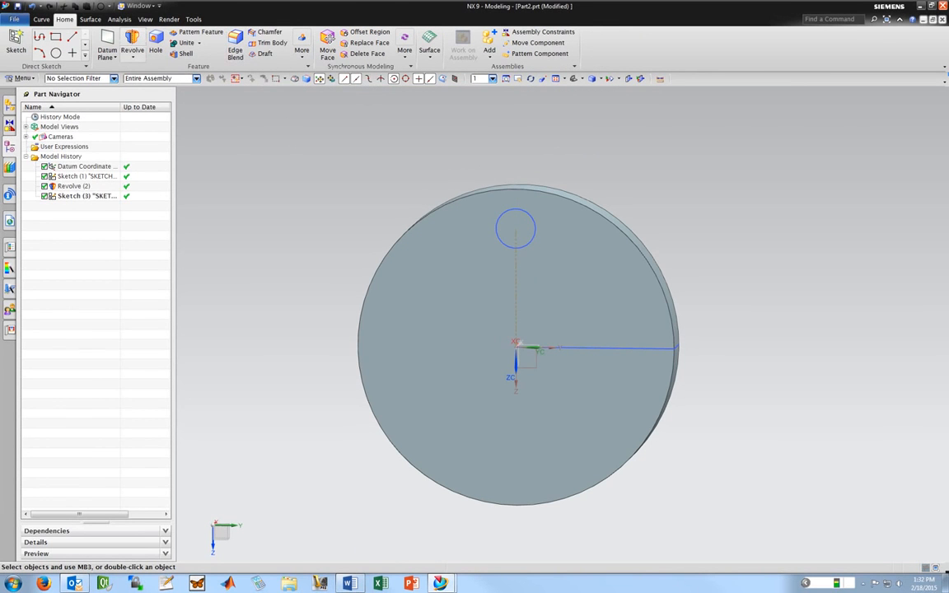
Start an Extrude of the small circle on the flange face with start distance 0.25 in and end distance 0
click(132, 55)
click(145, 69)
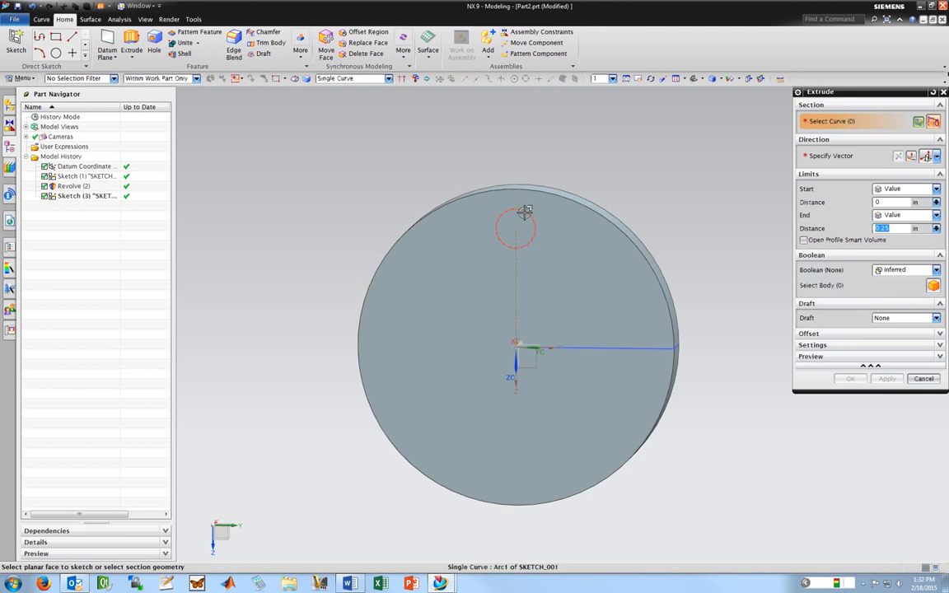
click(525, 211)
middle_drag(595, 132, 499, 230)
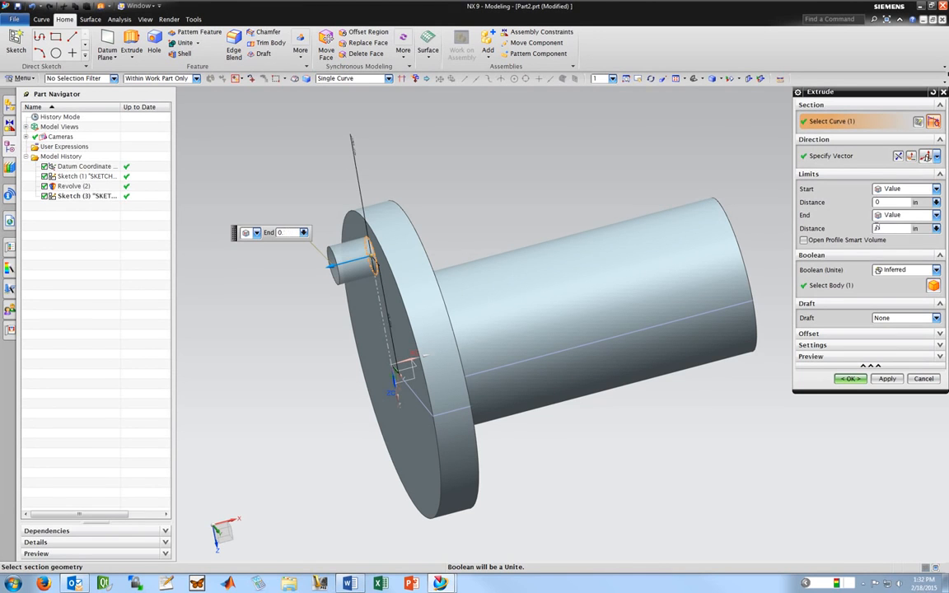
click(906, 189)
click(890, 201)
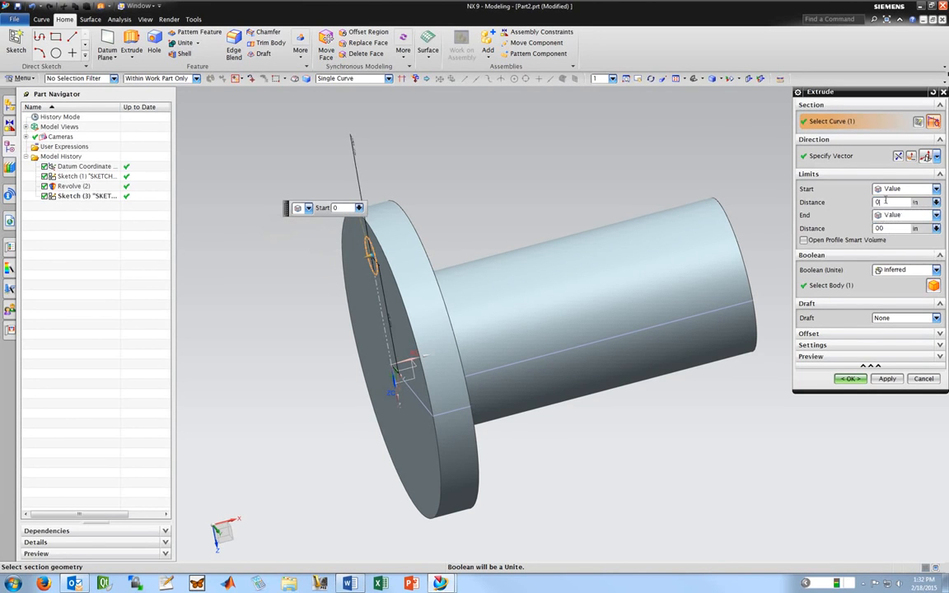
key(BackSpace)
text(.25)
key(Tab)
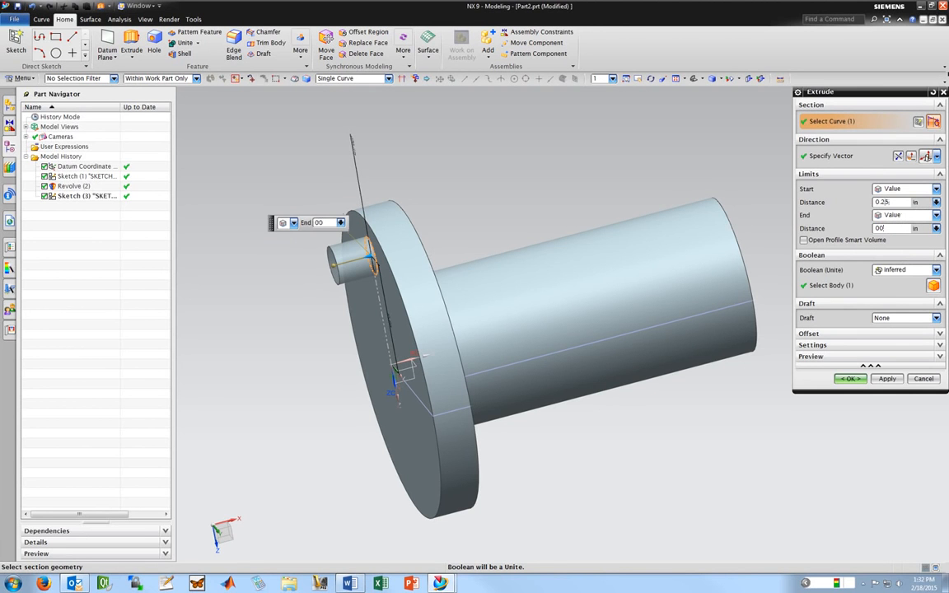
click(889, 202)
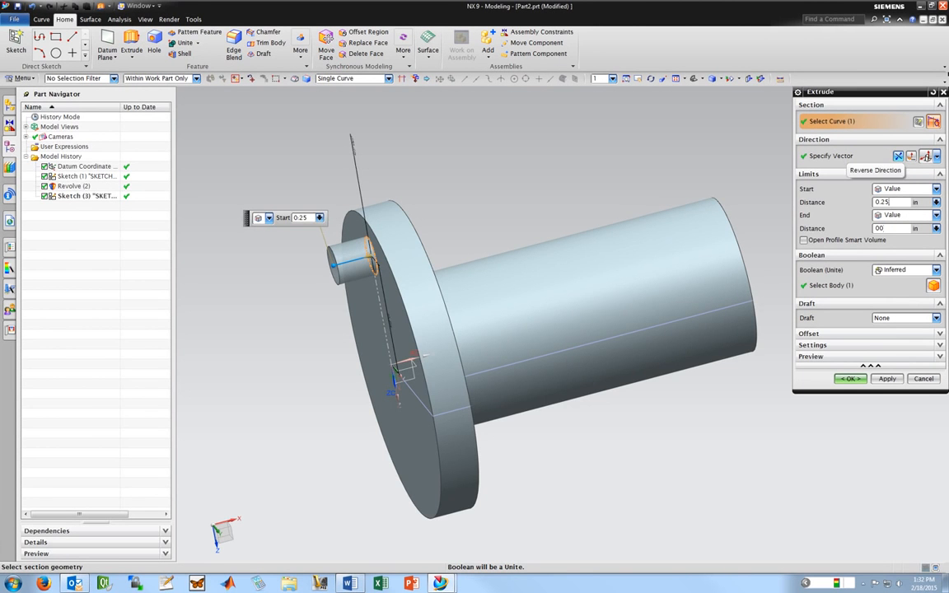
Cut the hole through the flange by reversing the extrude direction with Boolean Subtract, and save the part
click(898, 155)
middle_drag(492, 121, 412, 208)
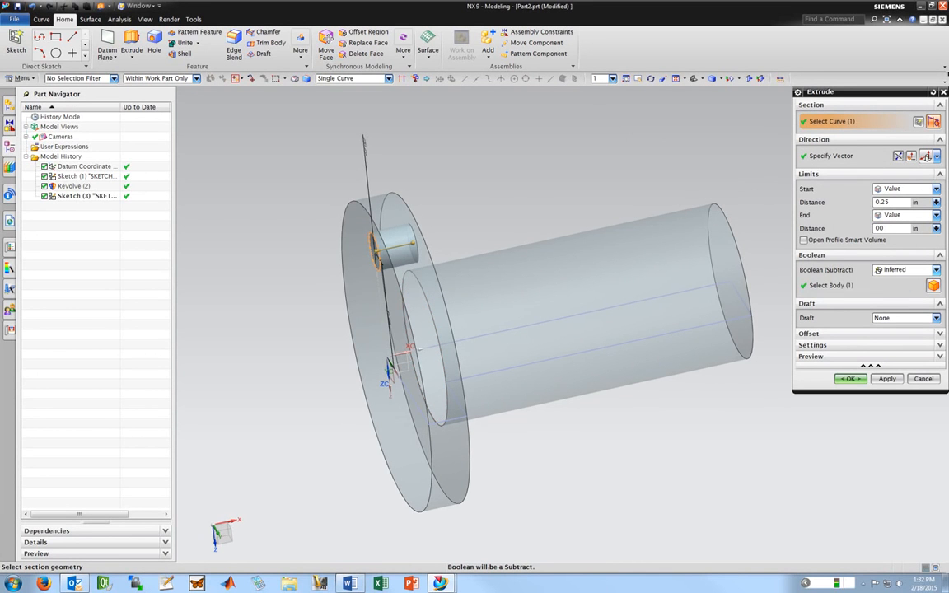
click(937, 270)
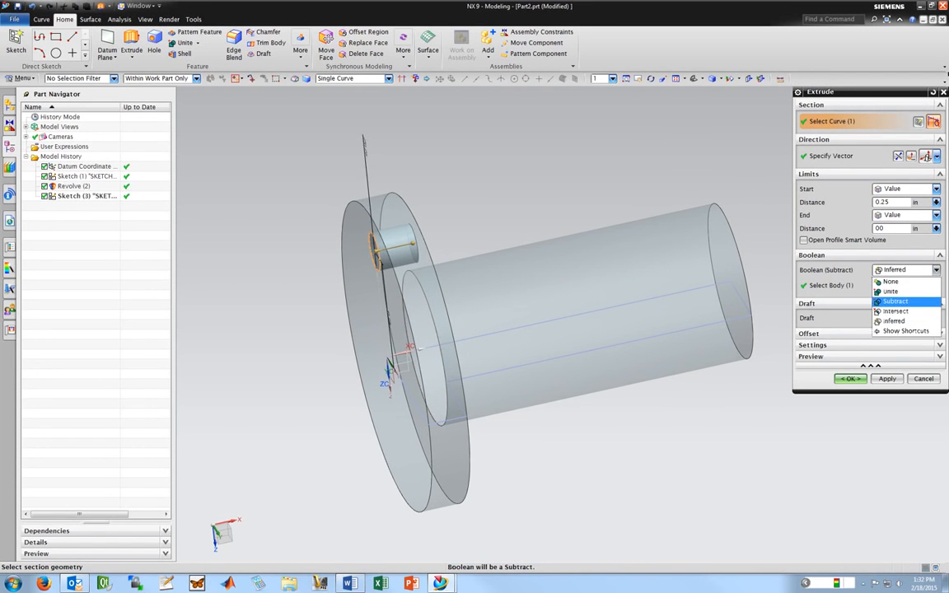
click(897, 301)
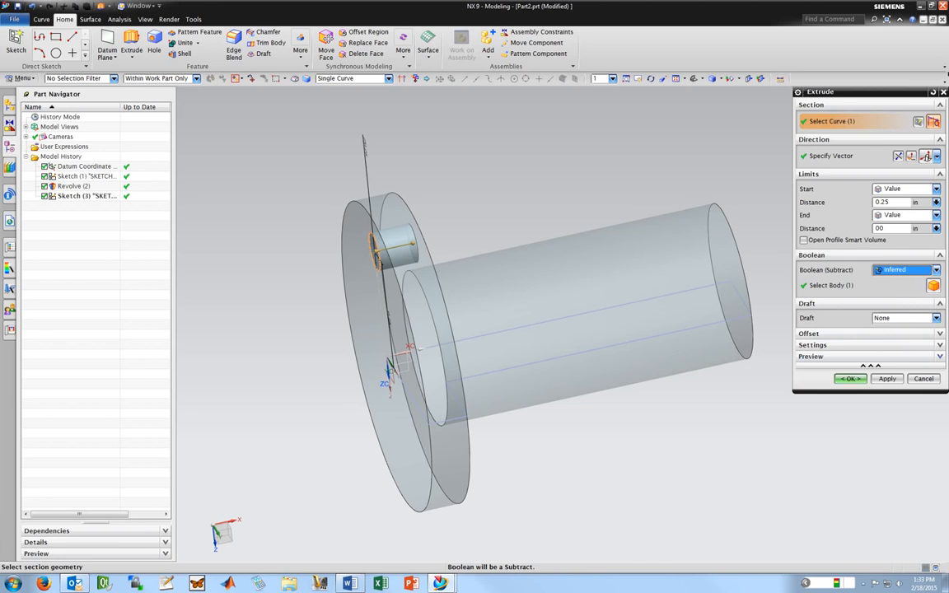
click(850, 379)
middle_drag(501, 209, 530, 194)
key(ctrl+s)
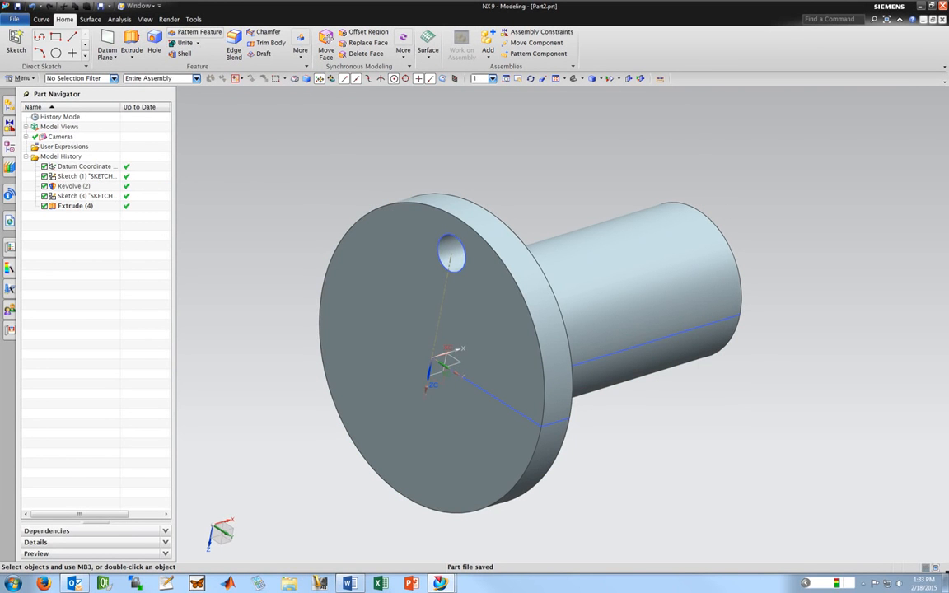
Start a Pattern Feature of the extruded flange hole using the Circular layout
click(196, 31)
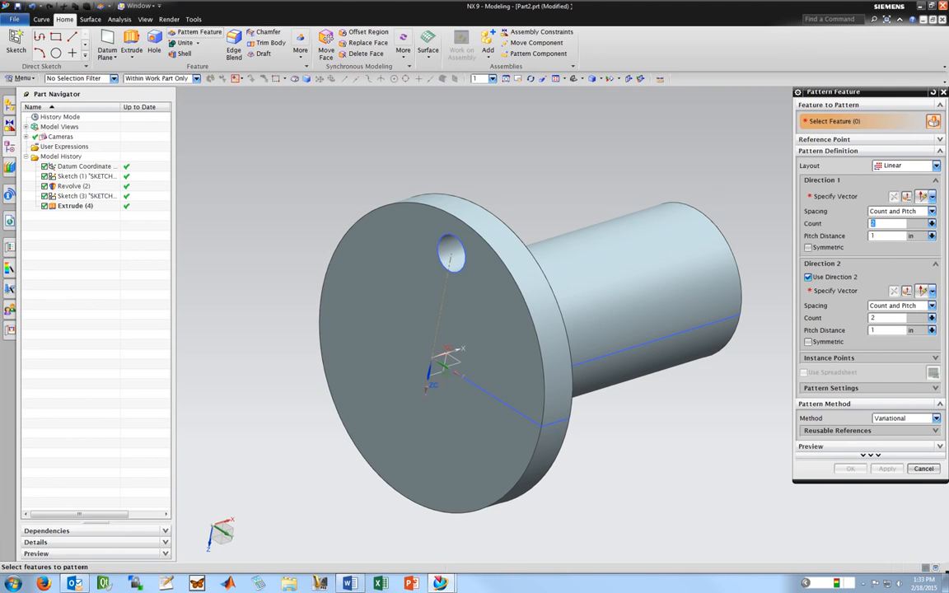
click(447, 249)
click(494, 248)
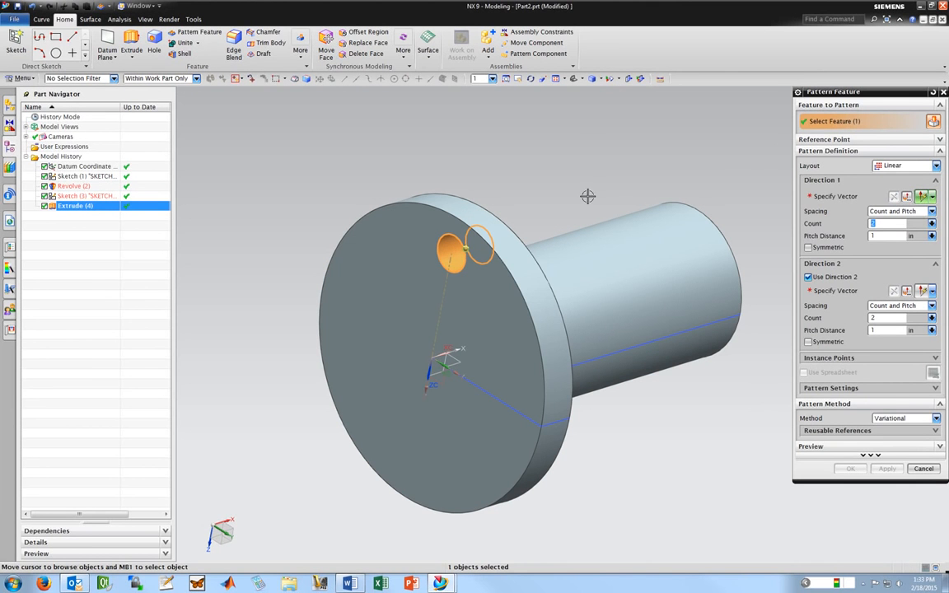
click(906, 165)
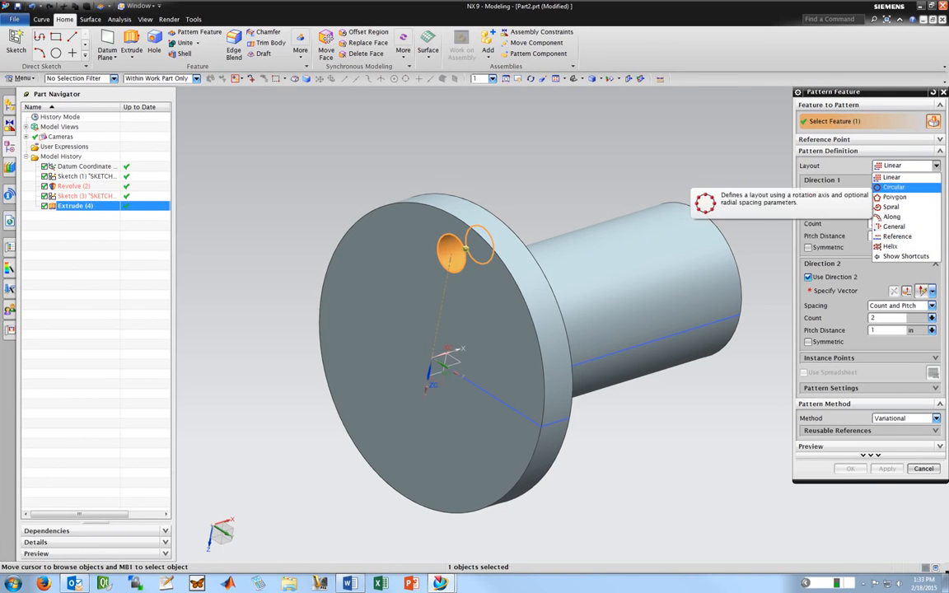
click(895, 188)
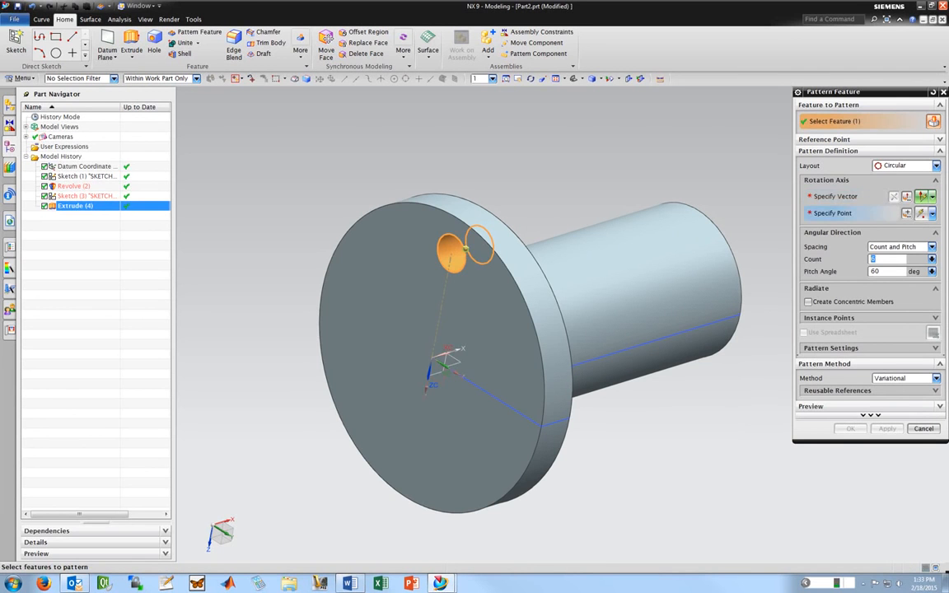
Create the pattern of six holes at 60 deg pitch about the X-axis through the flange center, and save the part
click(836, 197)
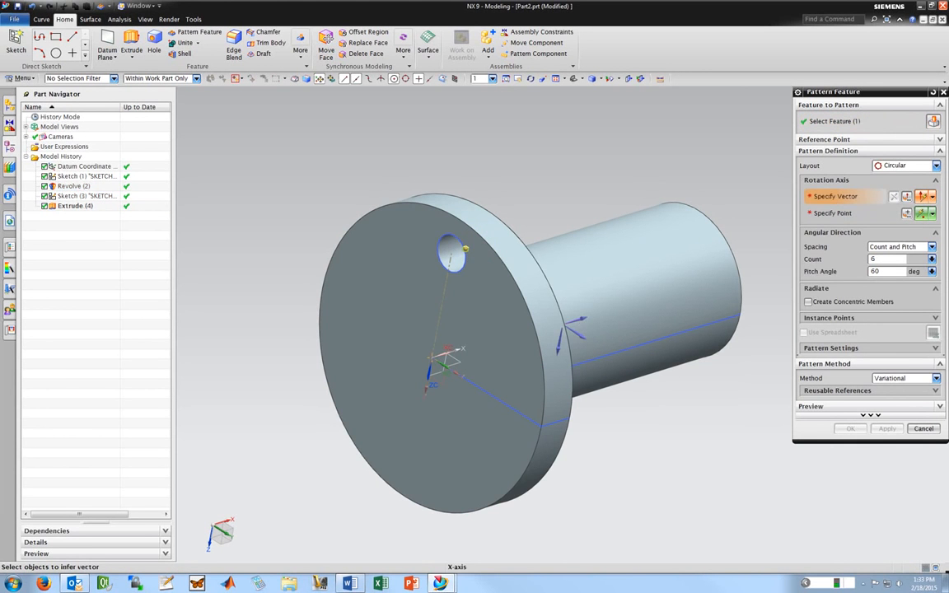
click(582, 321)
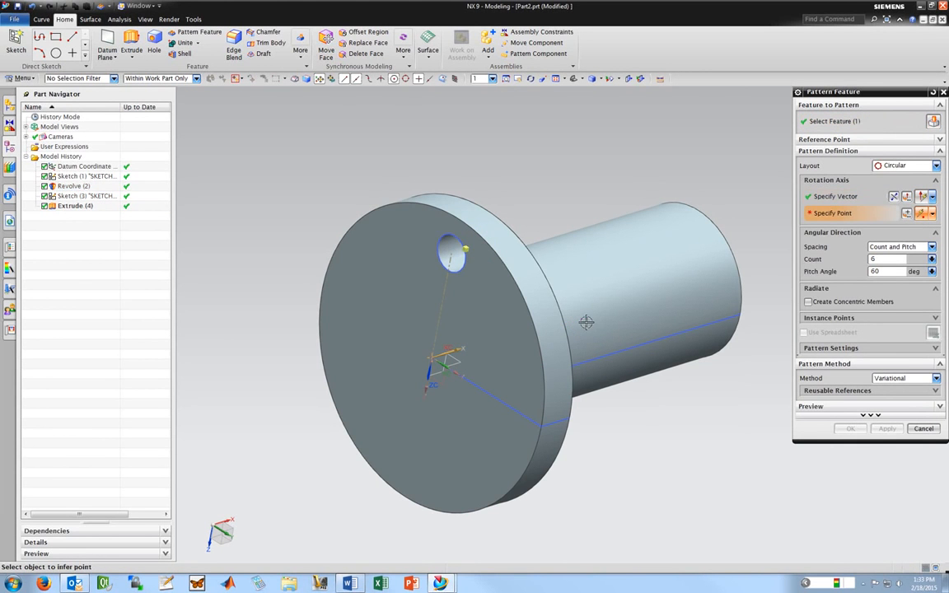
click(430, 356)
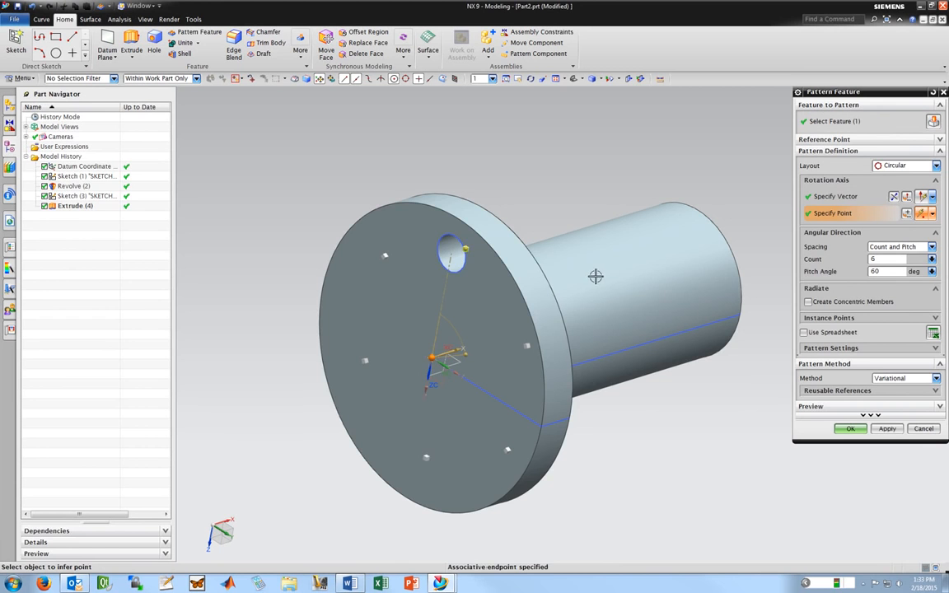
middle_drag(600, 234, 581, 235)
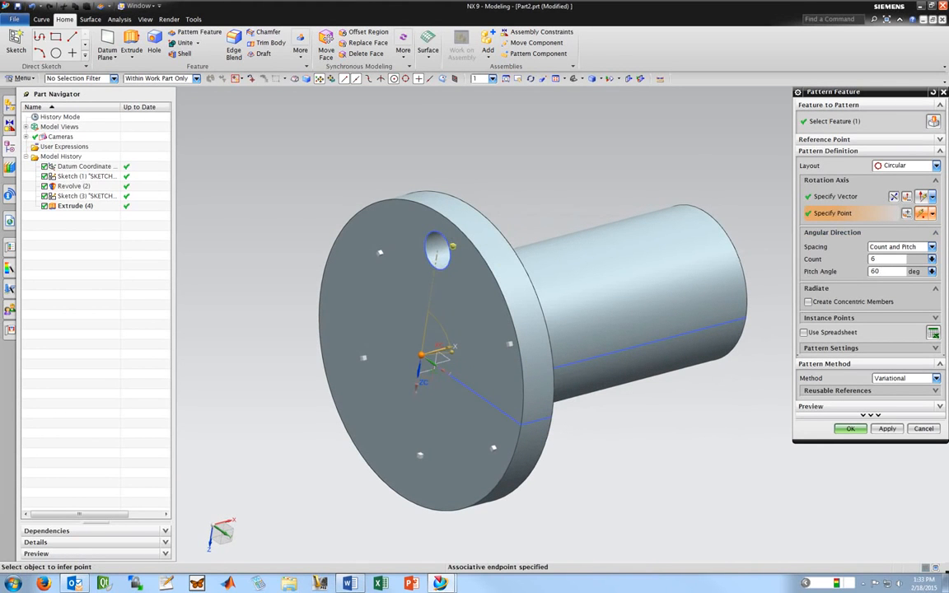
click(850, 429)
middle_drag(601, 176, 600, 219)
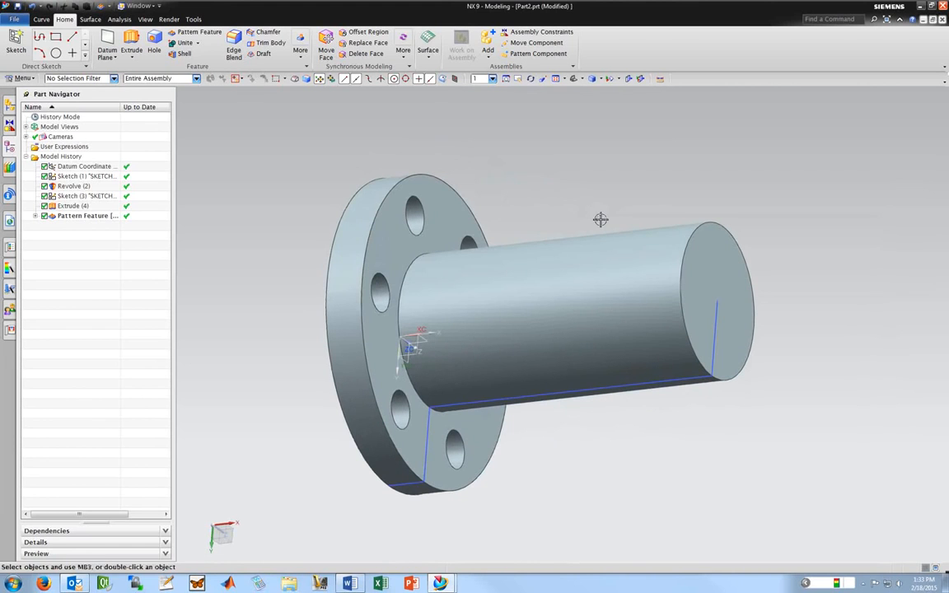
key(ctrl+s)
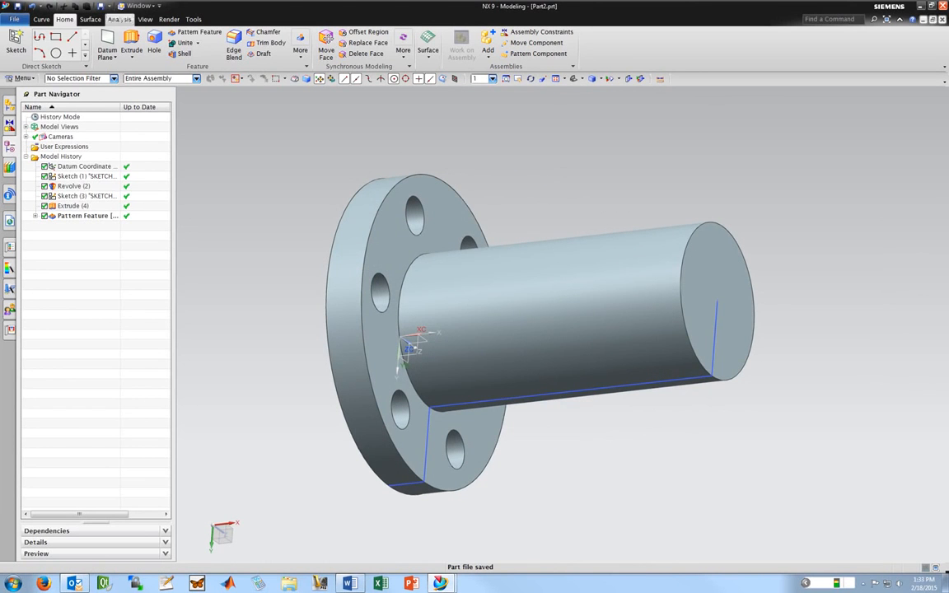
Create a new inch-based file named assembly1.prt from the Assembly template
click(14, 19)
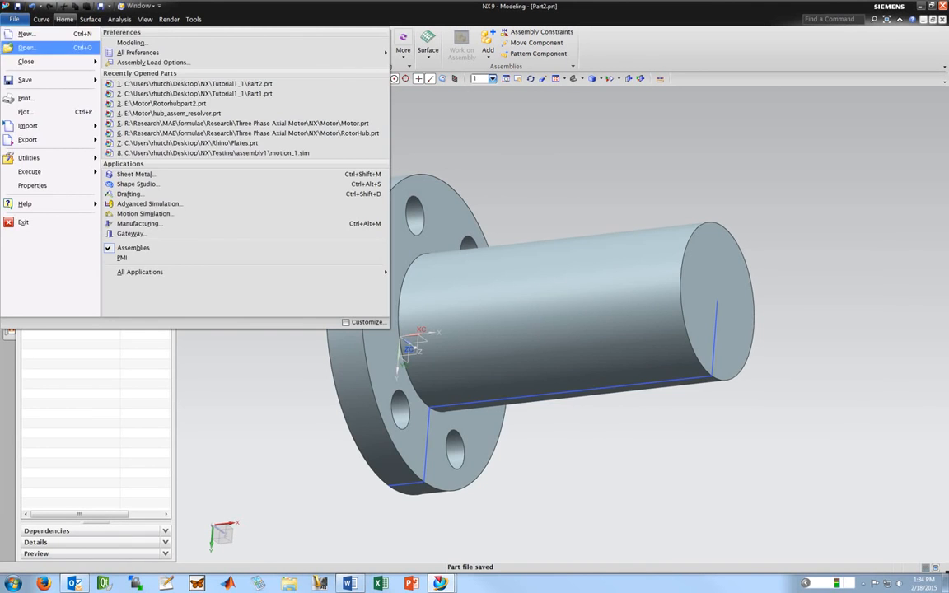
click(29, 33)
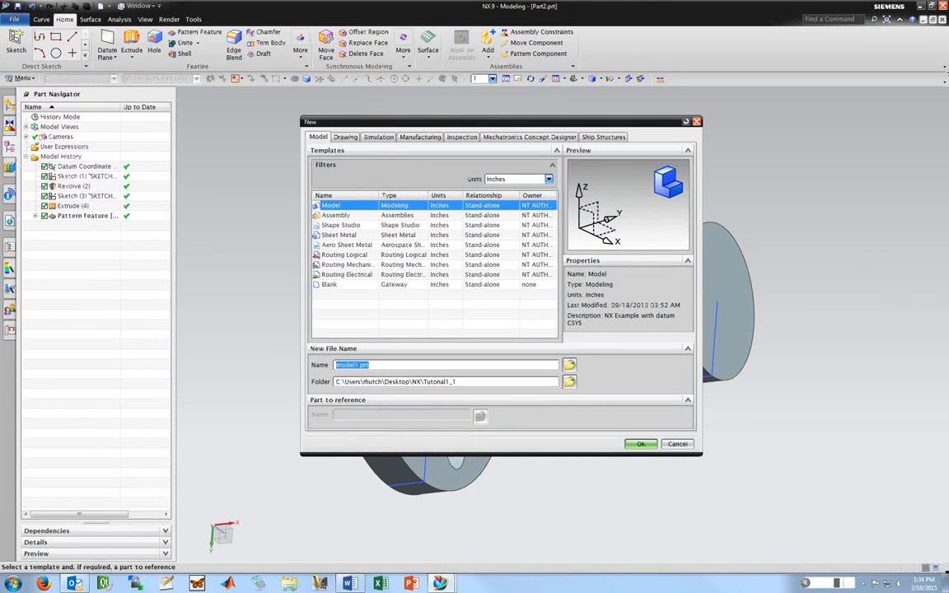
click(336, 216)
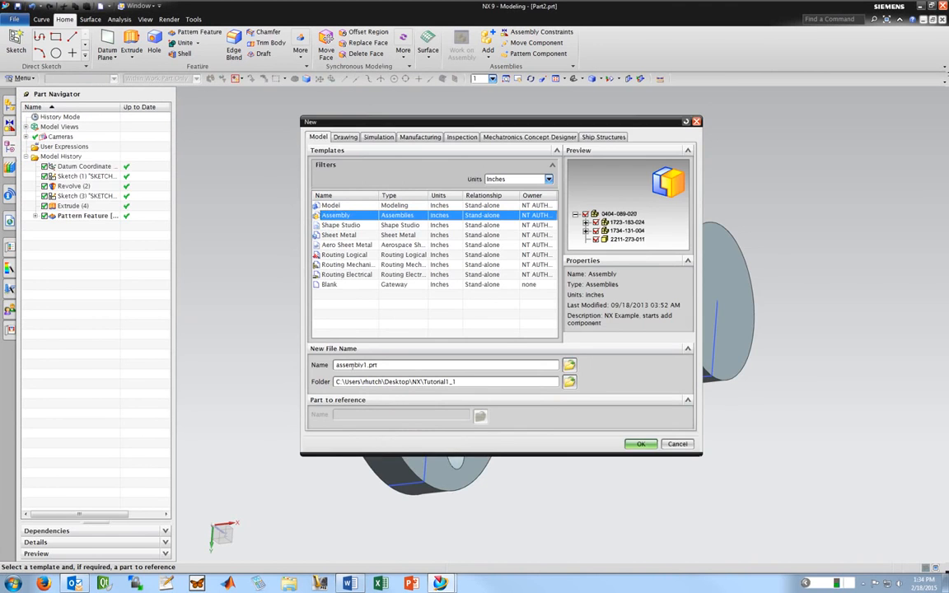
key(Return)
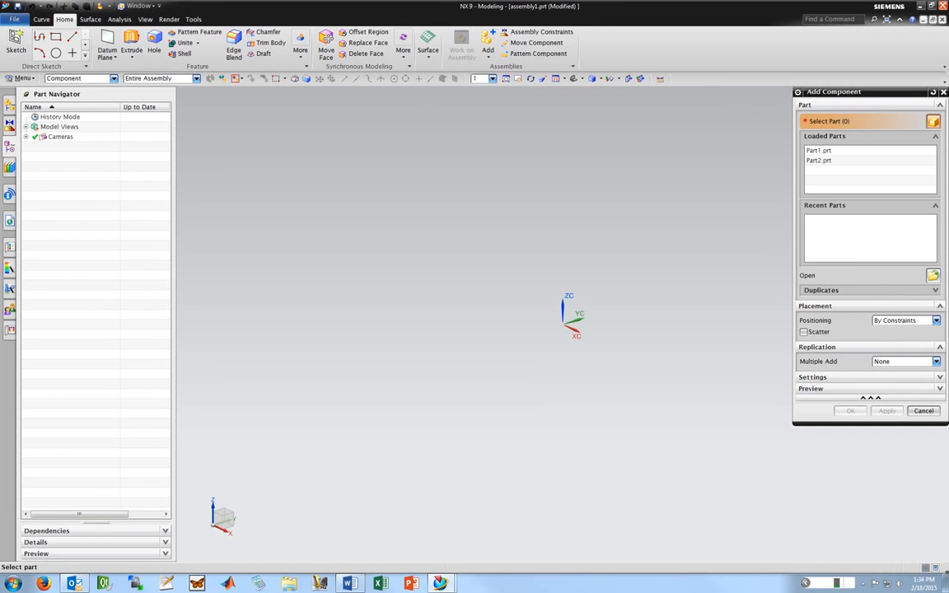
Add Part1.prt to the assembly with Absolute Origin positioning
click(821, 150)
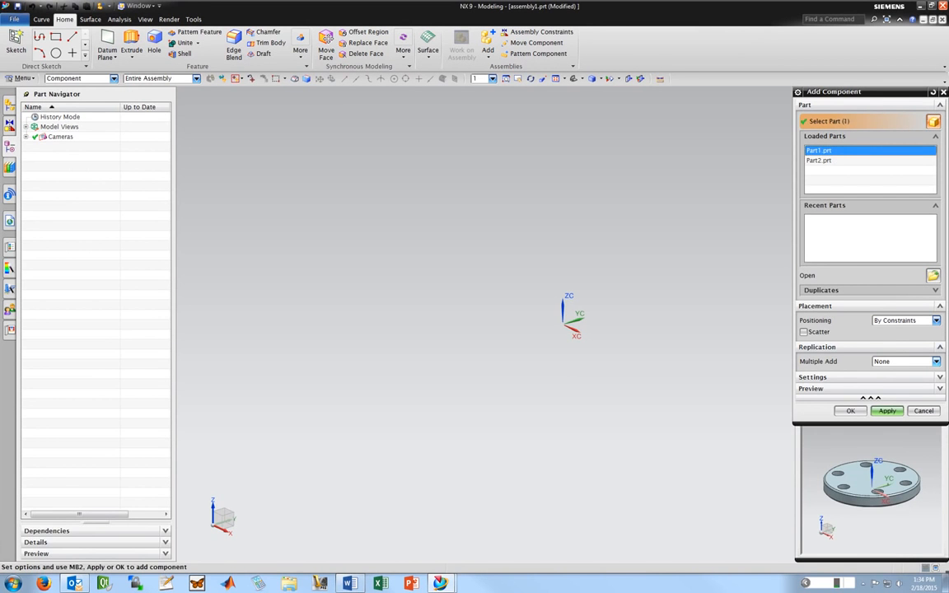
click(904, 320)
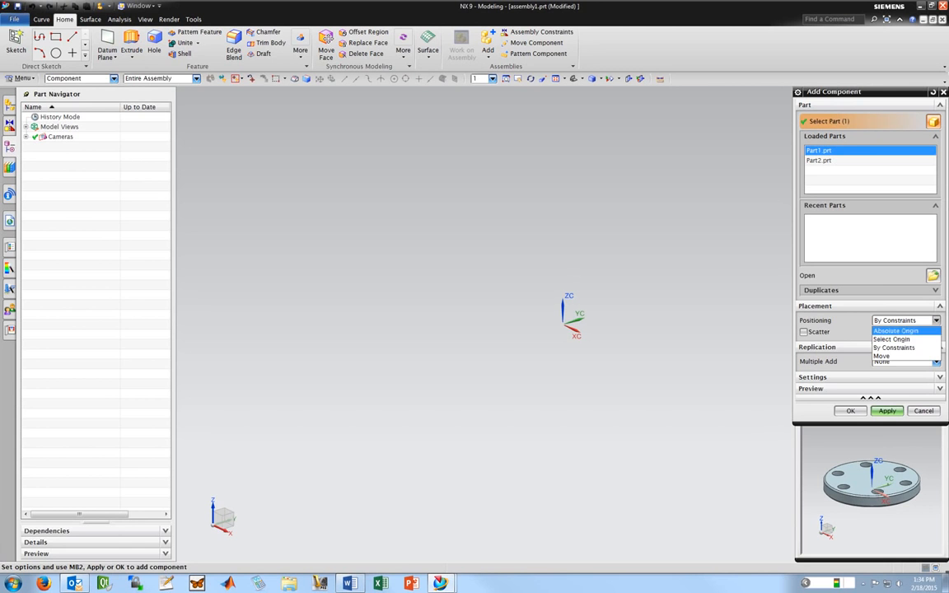
click(896, 331)
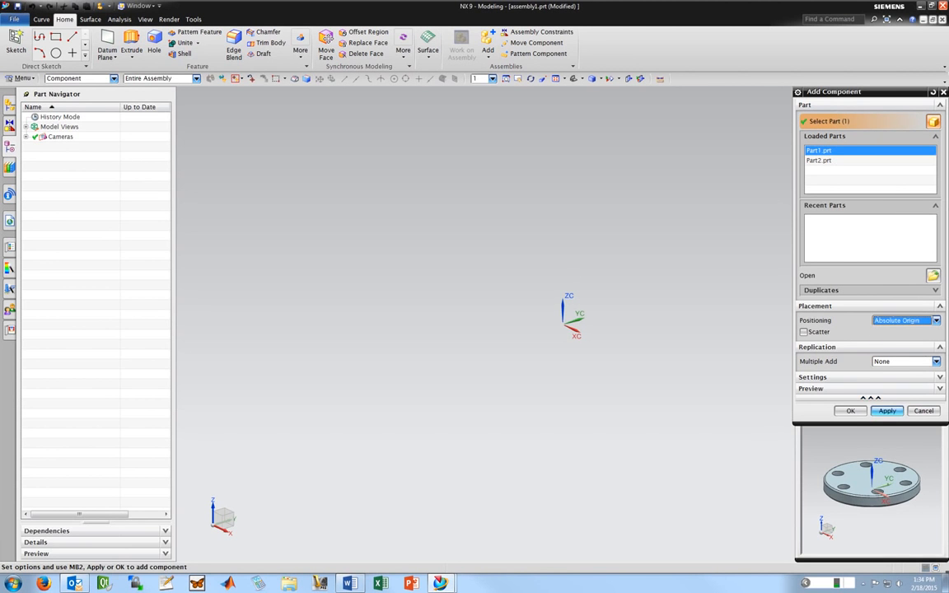
click(888, 411)
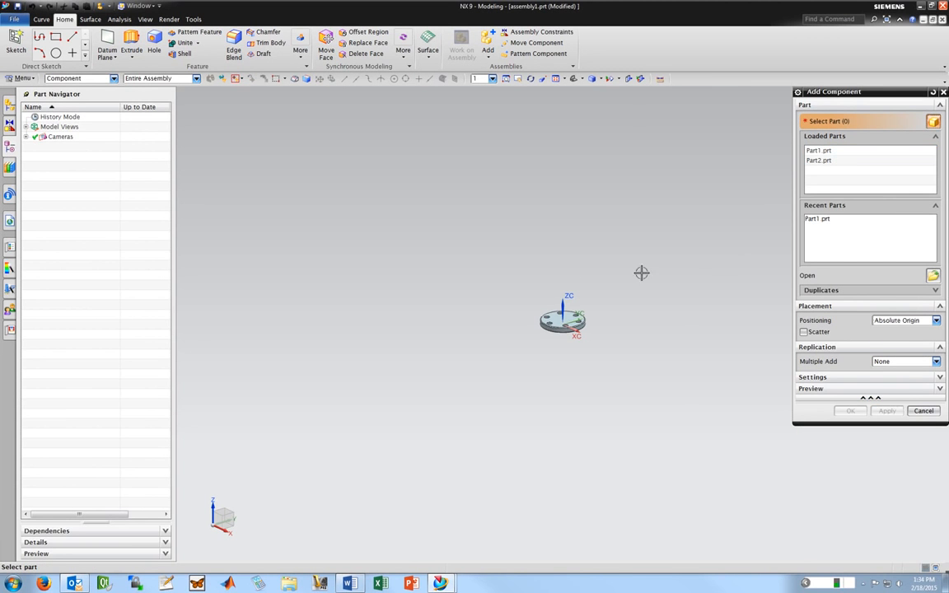
Add Part2.prt as the second component with positioning By Constraints
scroll(567, 296, up, 3)
click(820, 161)
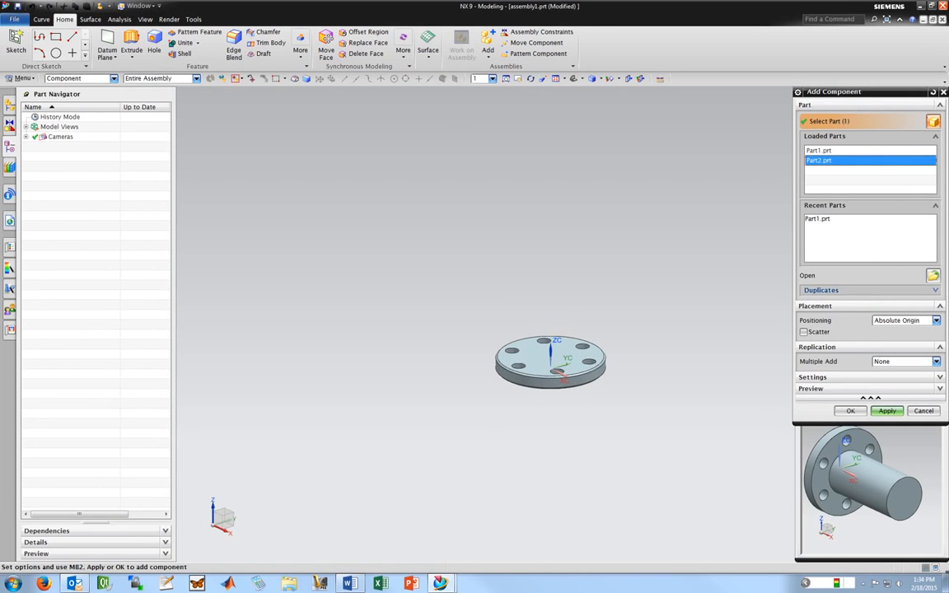
click(936, 321)
click(896, 348)
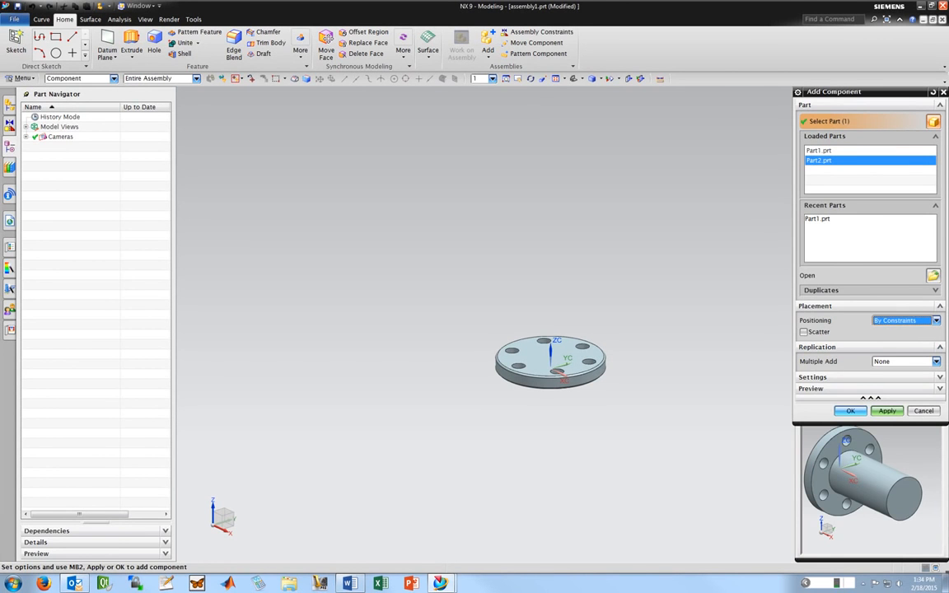
click(849, 410)
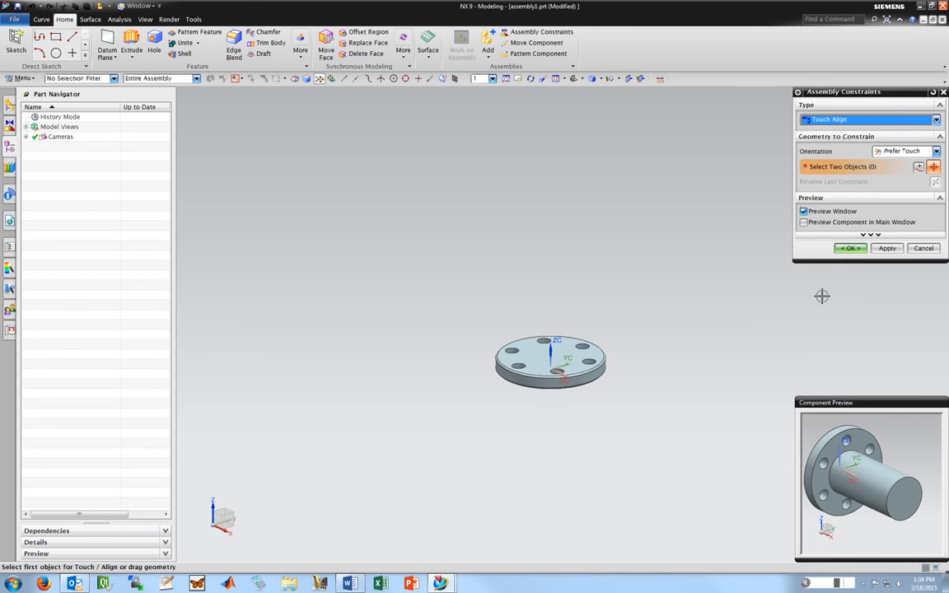
Place Part2 with a Concentric constraint between its flange's outer edge on the flat end face and the upper outer edge of the Part1 disc
drag(857, 92, 777, 145)
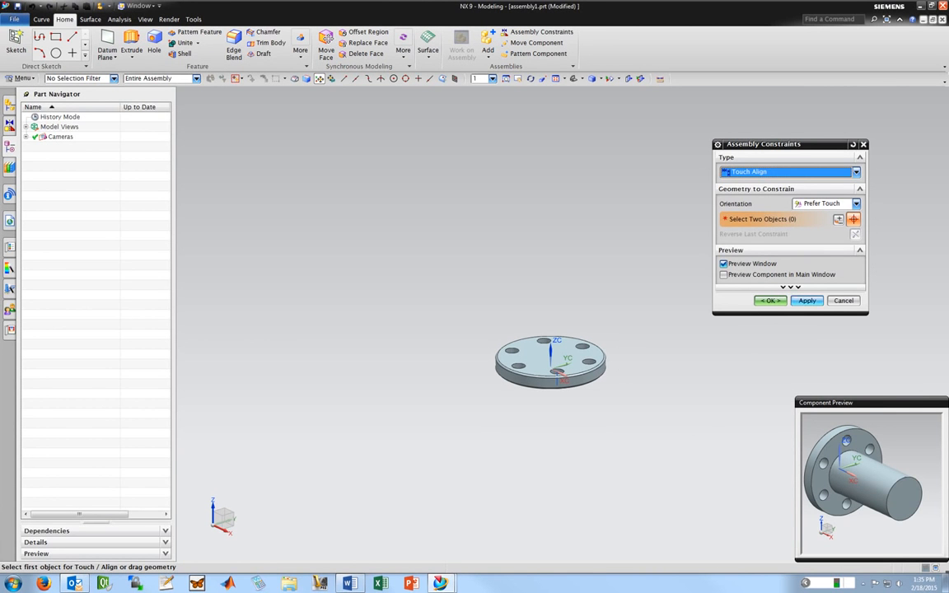
click(770, 172)
click(747, 192)
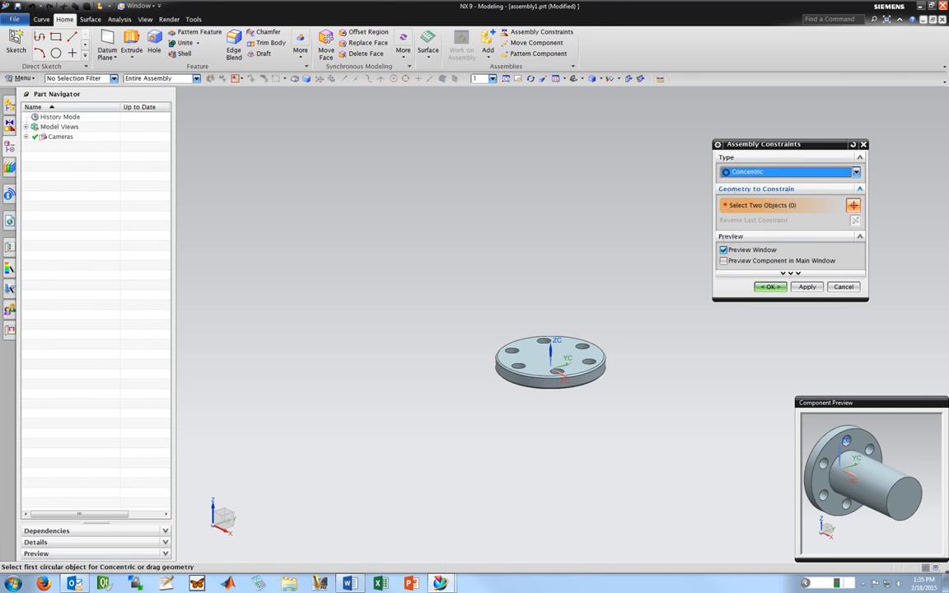
middle_drag(827, 434, 802, 511)
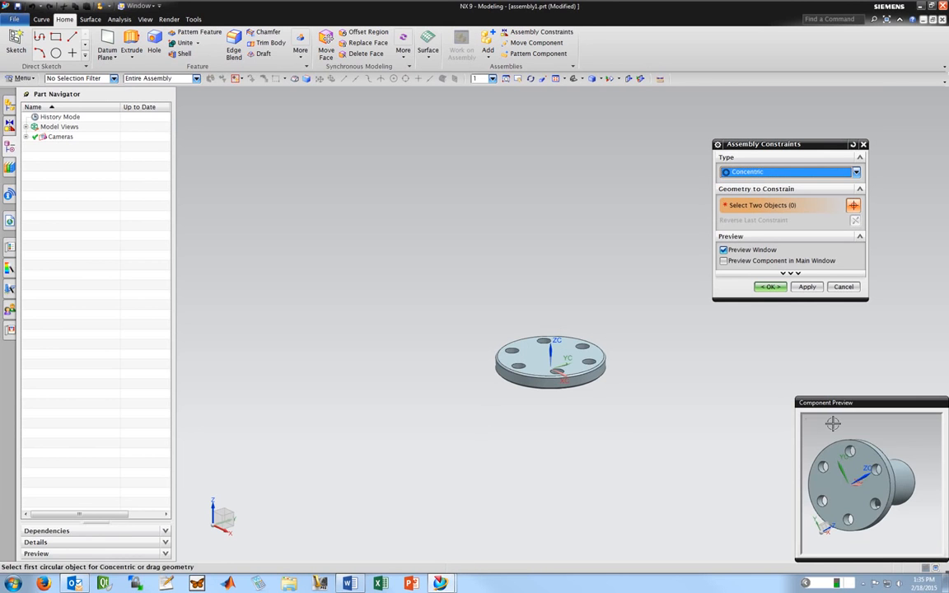
click(855, 447)
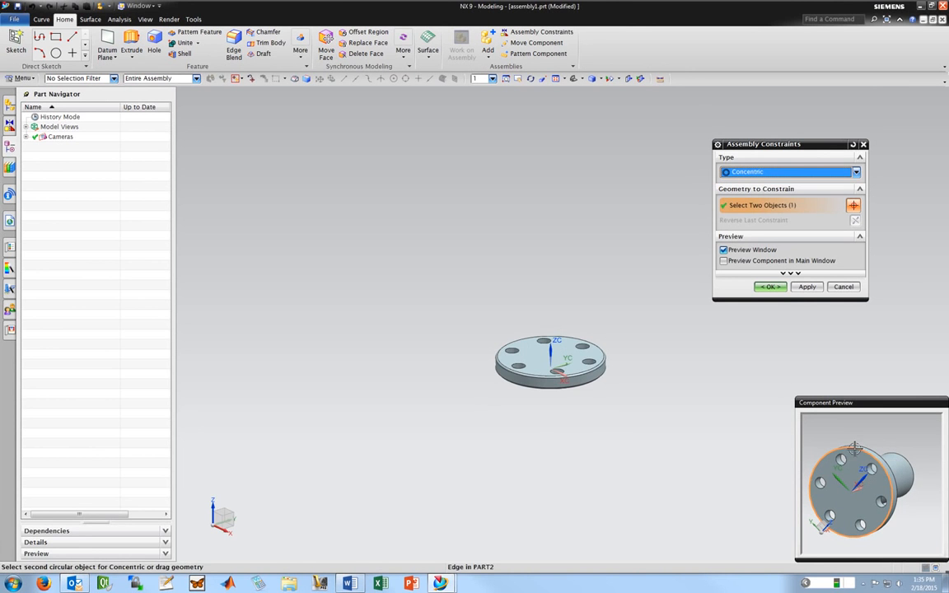
middle_drag(625, 282, 610, 325)
scroll(584, 331, up, 2)
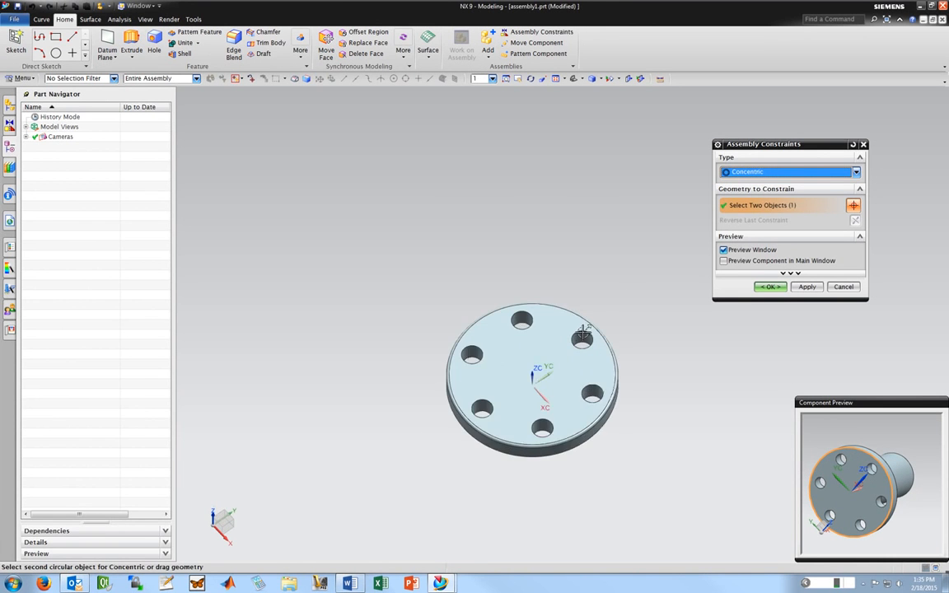
scroll(583, 334, up, 2)
click(557, 303)
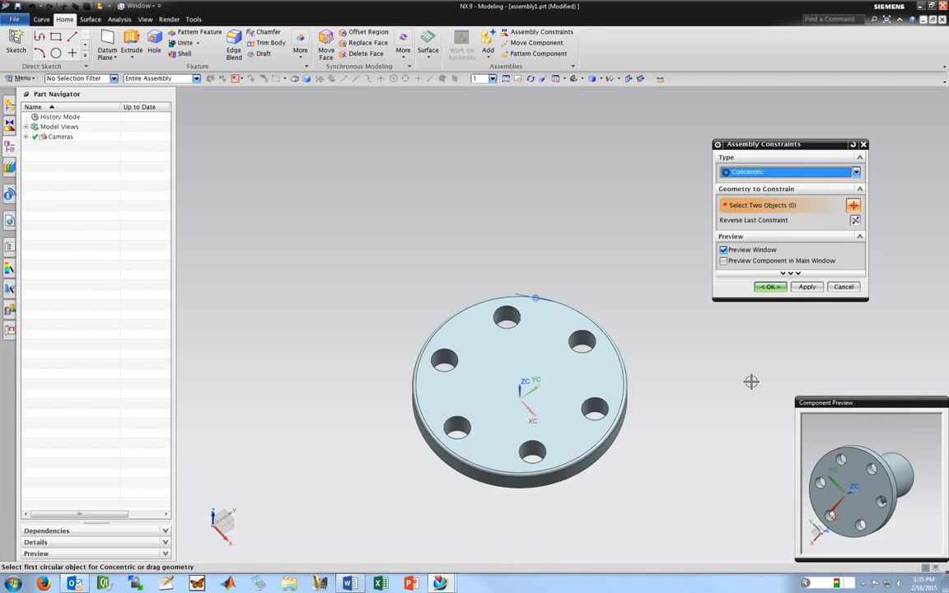
middle_drag(750, 382, 750, 381)
click(764, 287)
Apply a Fix constraint to the Part1 disc in the assembly
middle_drag(528, 320, 454, 291)
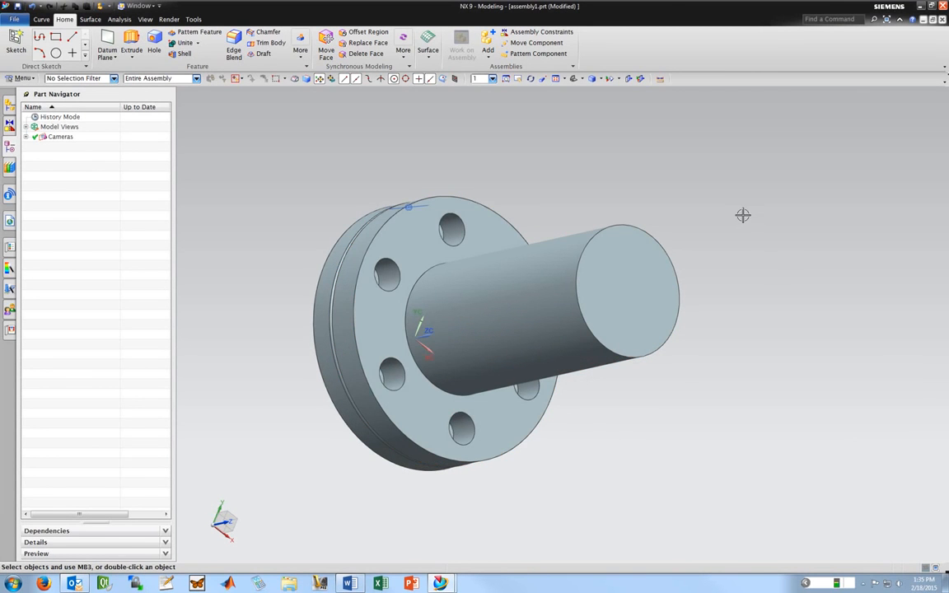
middle_drag(742, 214, 586, 191)
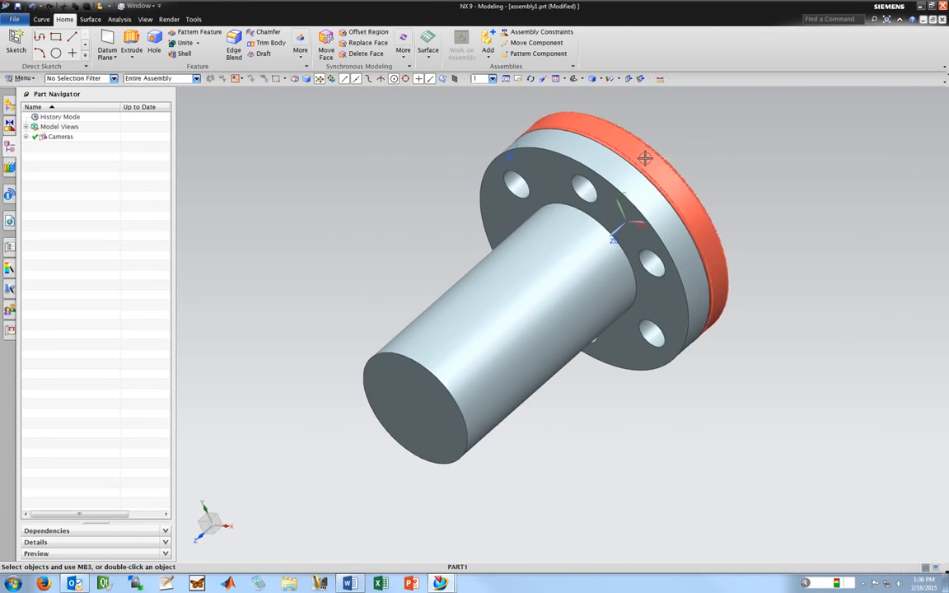
middle_drag(642, 159, 741, 137)
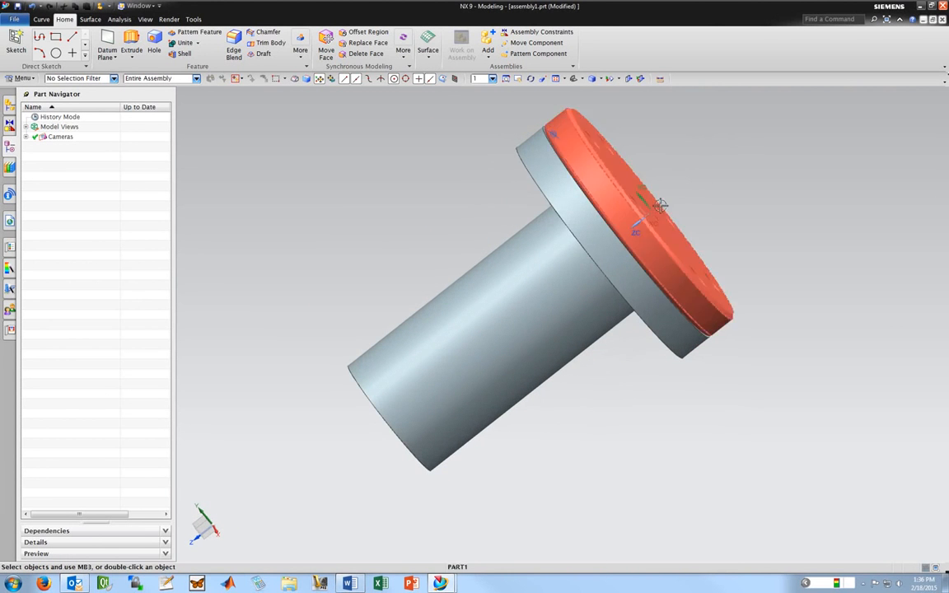
scroll(720, 165, up, 2)
scroll(720, 165, down, 3)
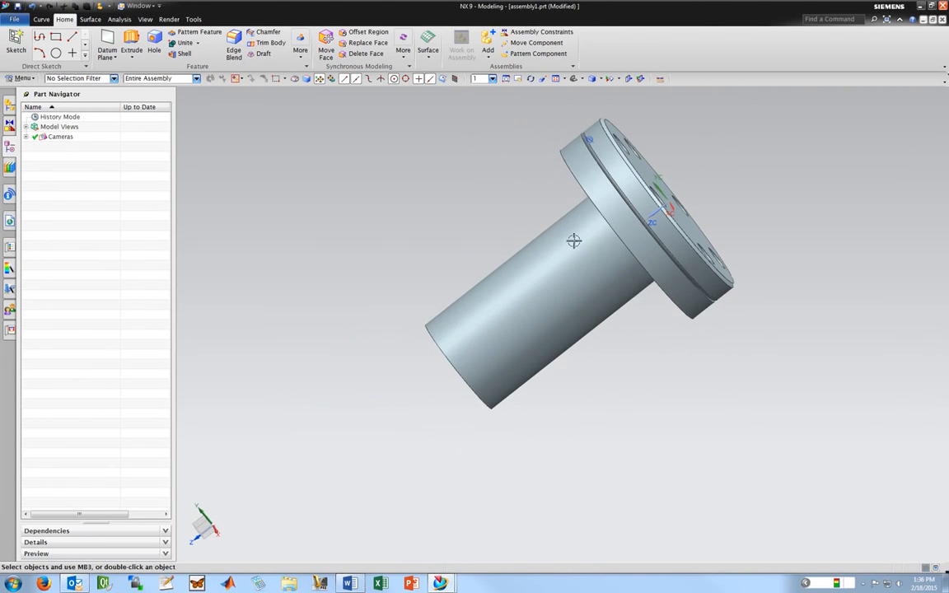
middle_drag(635, 205, 688, 181)
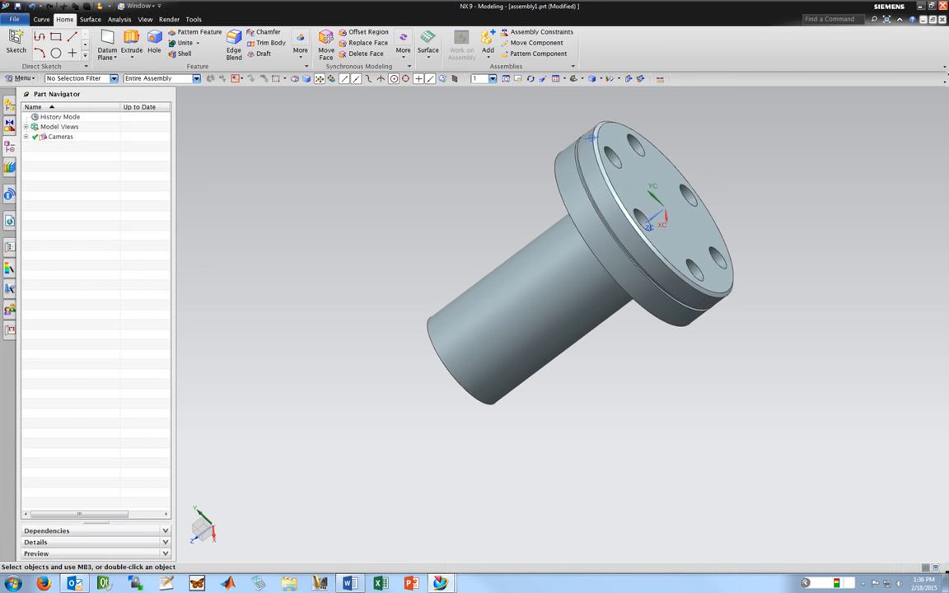
click(540, 31)
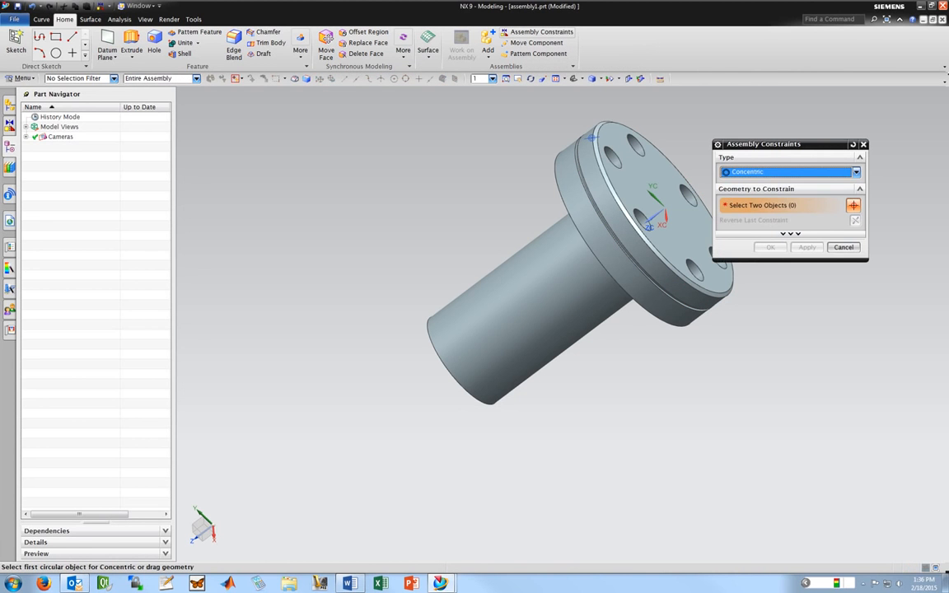
click(824, 172)
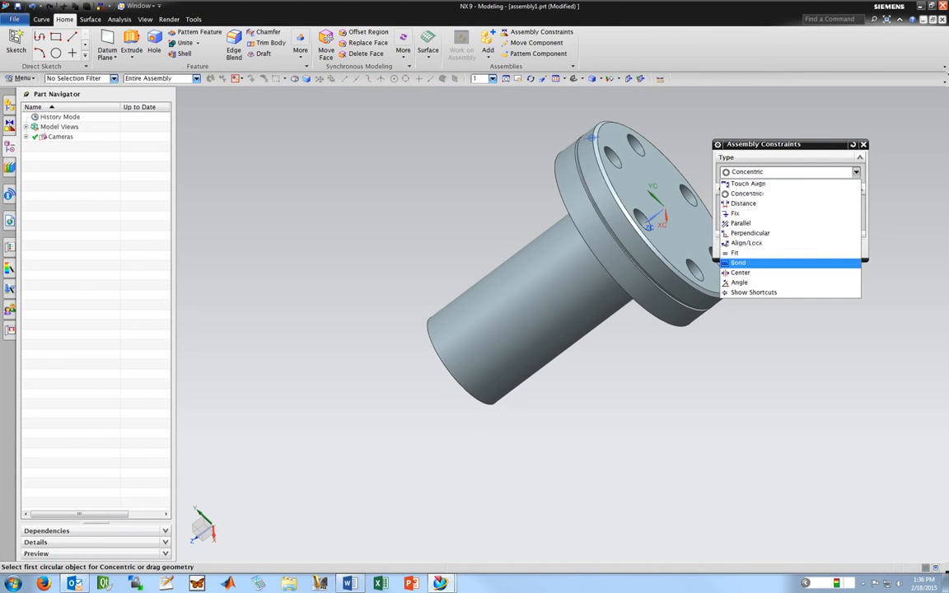
click(741, 213)
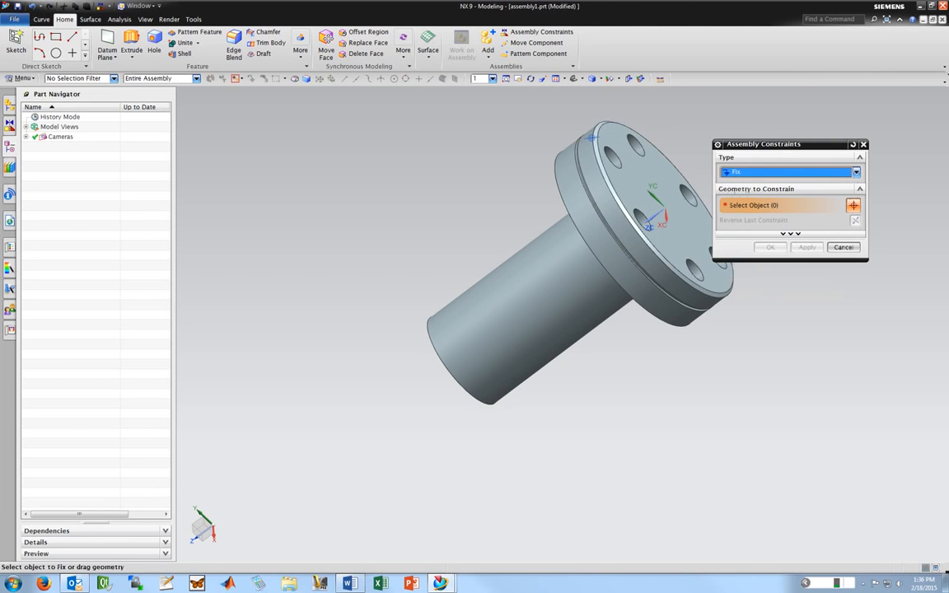
click(653, 144)
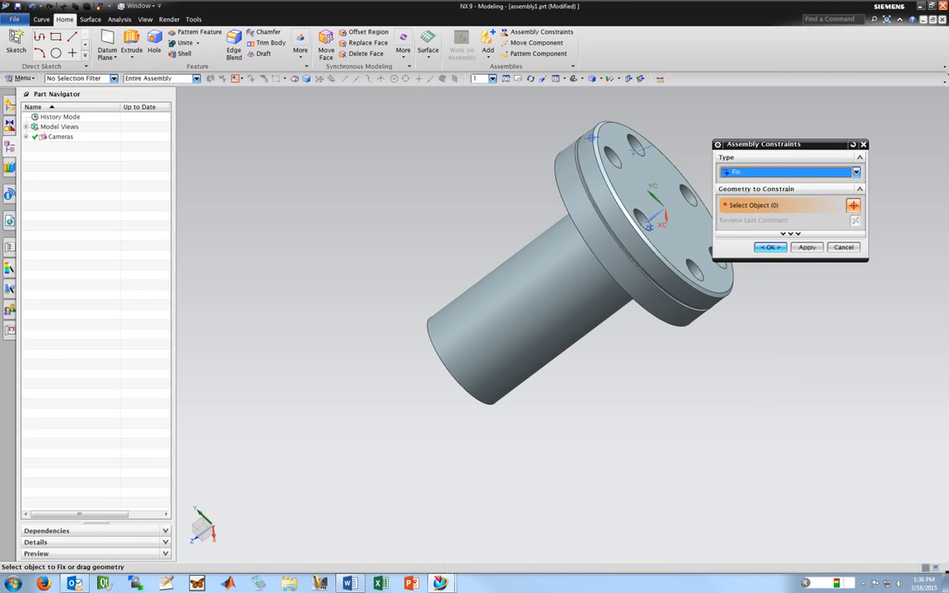
click(770, 248)
Try to translate Part2 along its YC and XC axes using Move Component with Dynamic motion
middle_drag(508, 167, 531, 140)
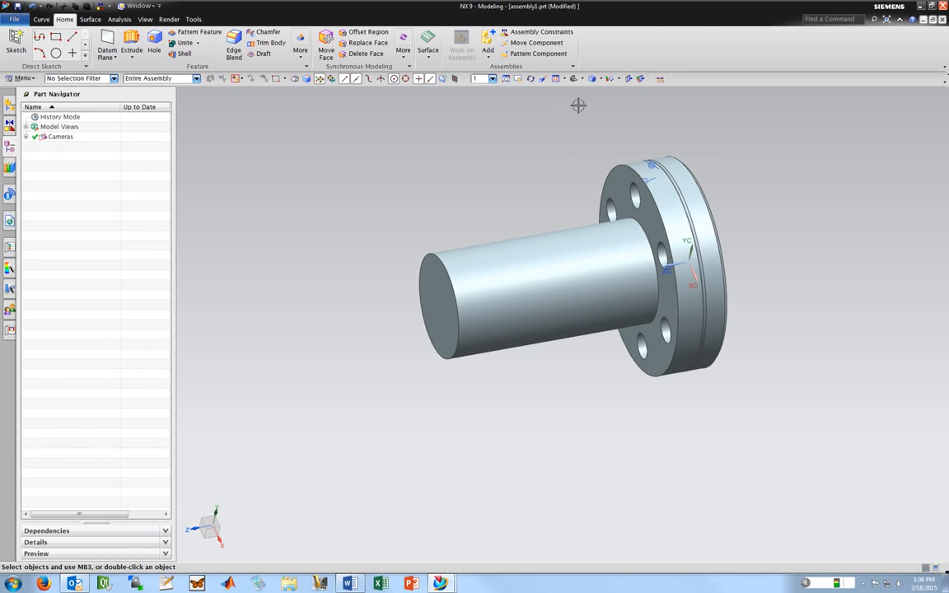
click(536, 43)
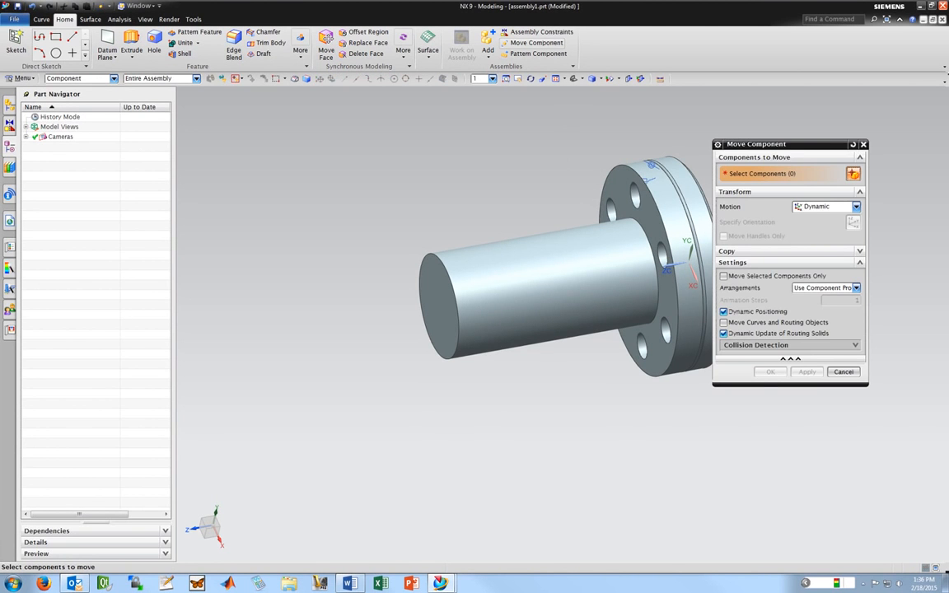
click(570, 242)
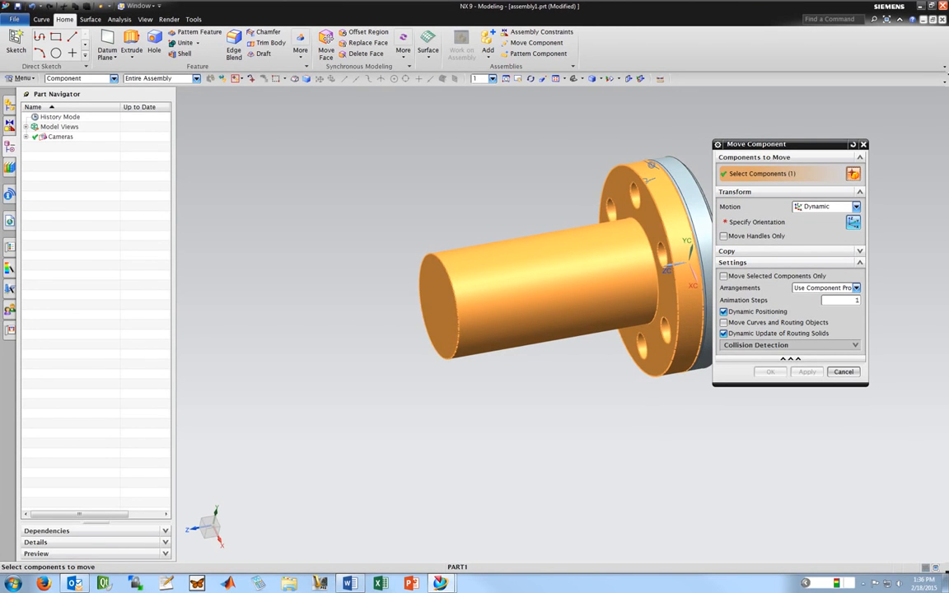
click(853, 222)
middle_drag(445, 186, 449, 190)
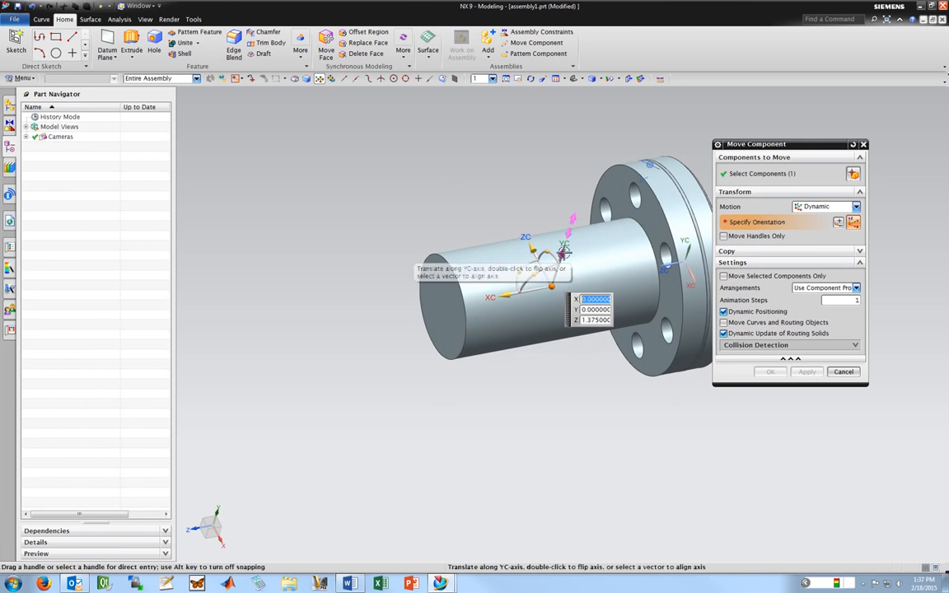
click(564, 253)
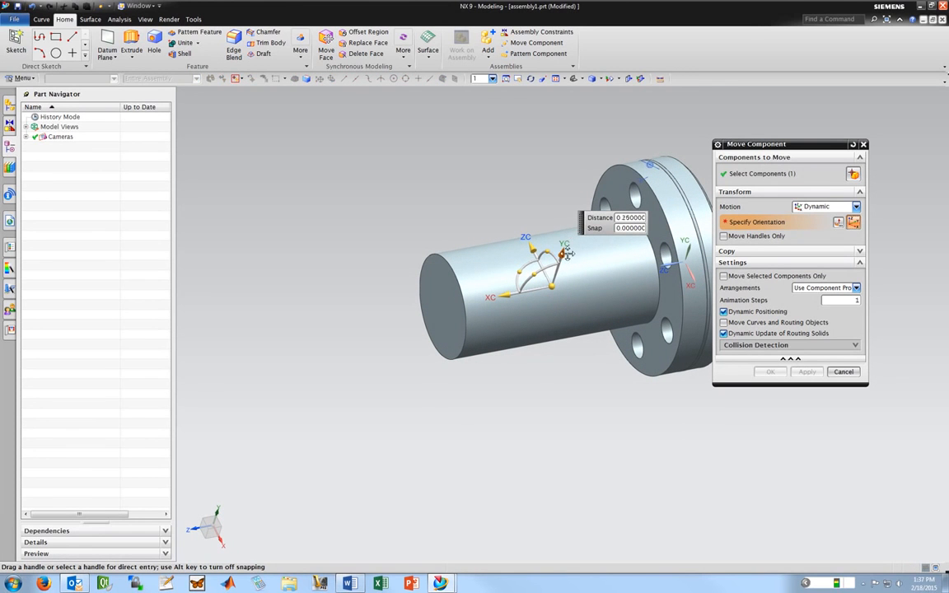
drag(567, 255, 530, 244)
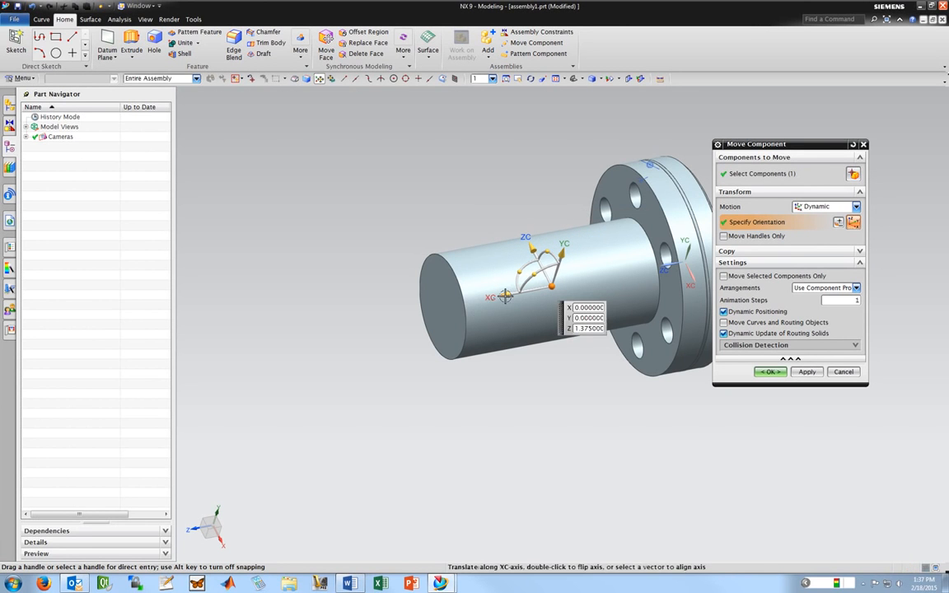
drag(505, 297, 461, 260)
scroll(498, 202, up, 1)
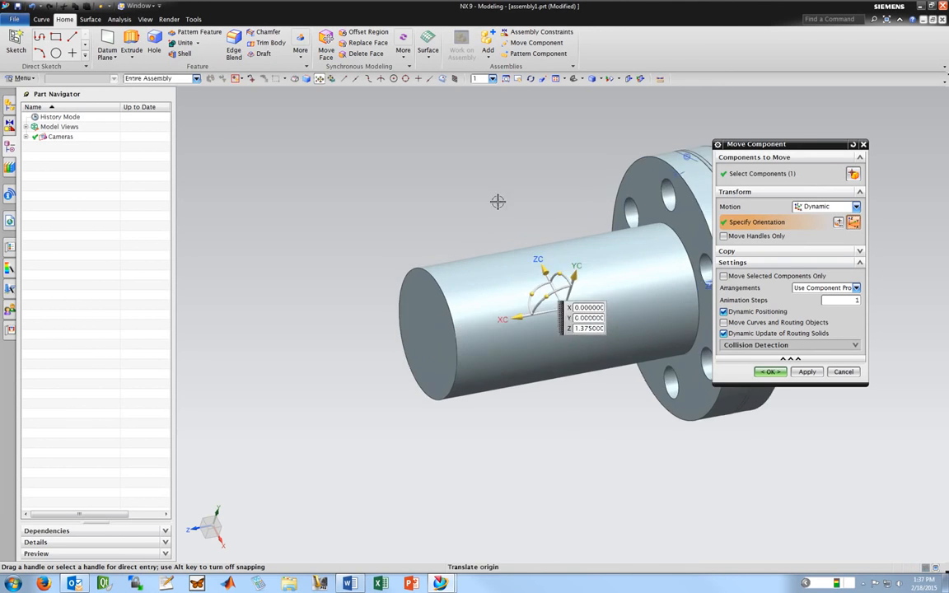
scroll(501, 246, down, 2)
drag(488, 295, 498, 303)
Rotate Part2 slightly about its shaft axis so its flange holes shift relative to the disc's holes
mouse_move(532, 252)
mouse_down()
mouse_move(543, 269)
mouse_move(539, 252)
mouse_up()
middle_drag(531, 187, 466, 210)
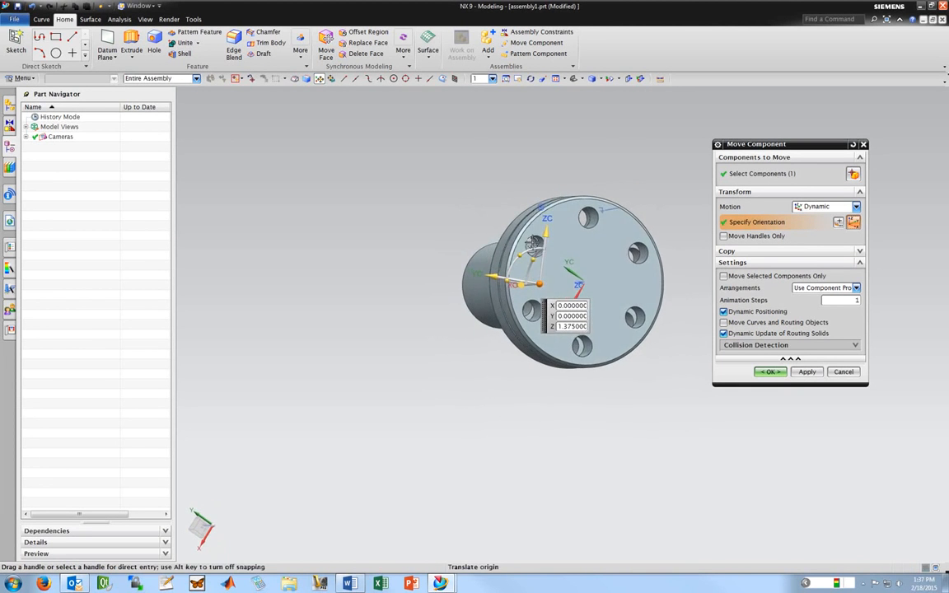
scroll(561, 226, up, 2)
middle_drag(585, 229, 453, 271)
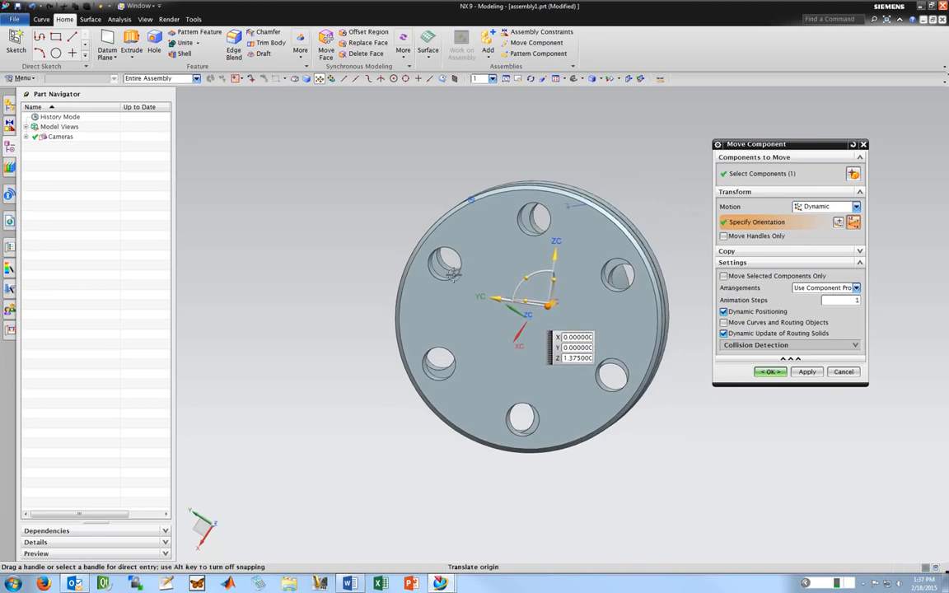
scroll(451, 273, up, 1)
scroll(394, 302, up, 2)
scroll(461, 247, up, 2)
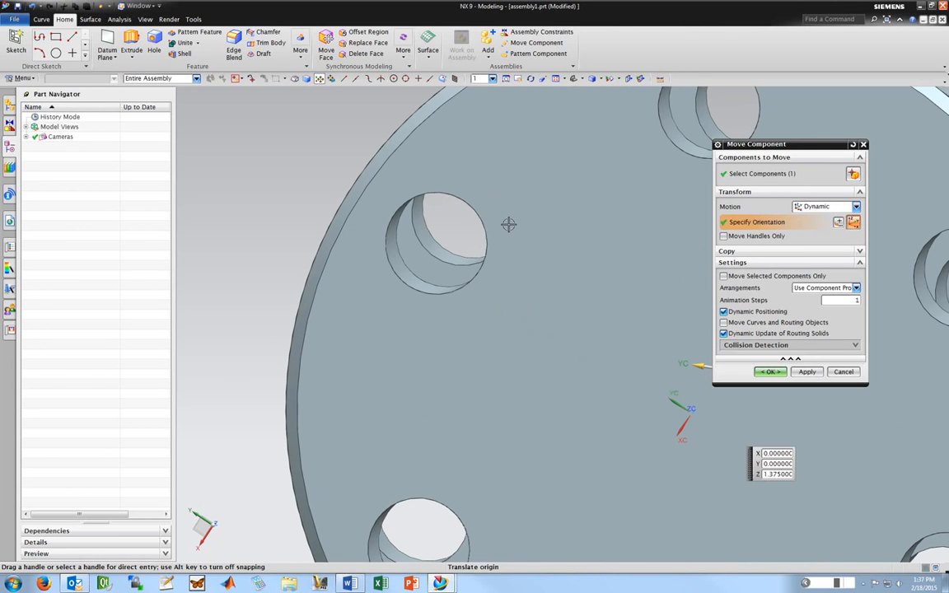
click(770, 371)
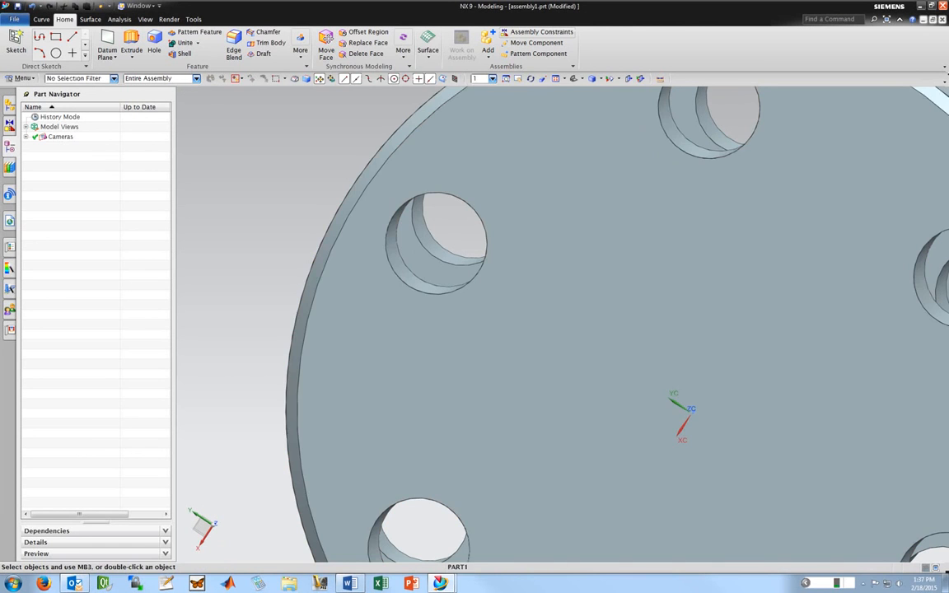
Add a Concentric constraint between the mating edges of one Part2 flange hole and the corresponding hole in the Part1 disc
click(540, 32)
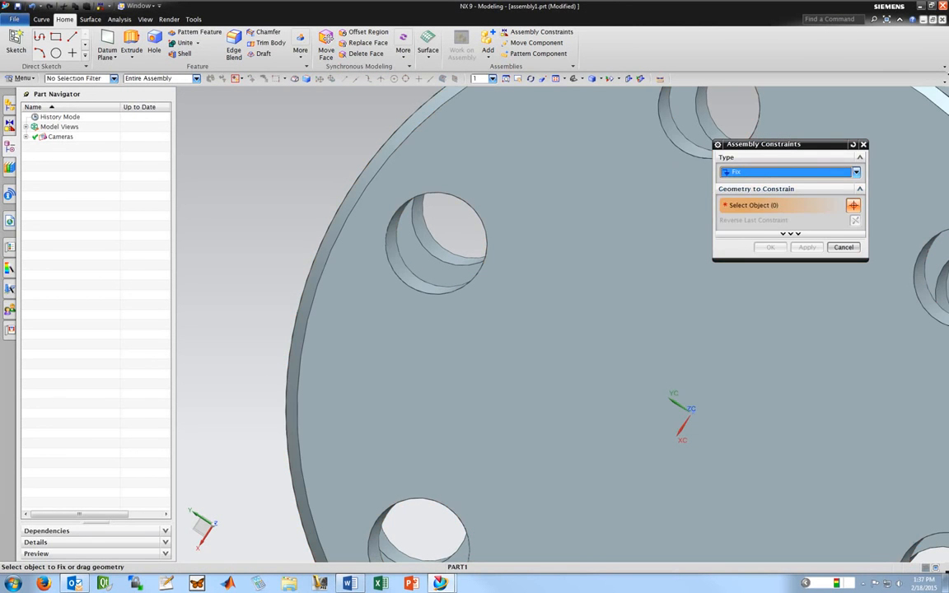
click(856, 172)
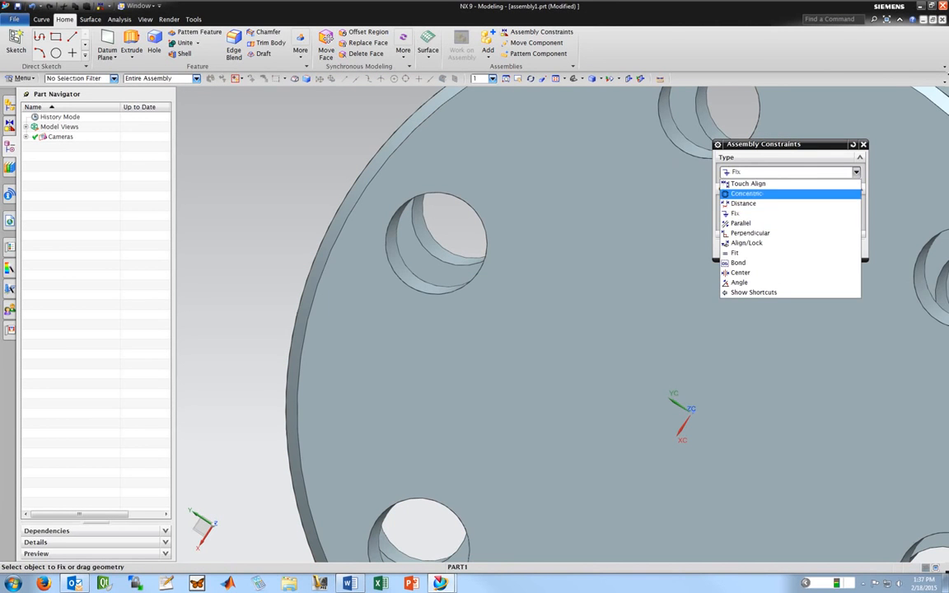
click(746, 193)
click(416, 259)
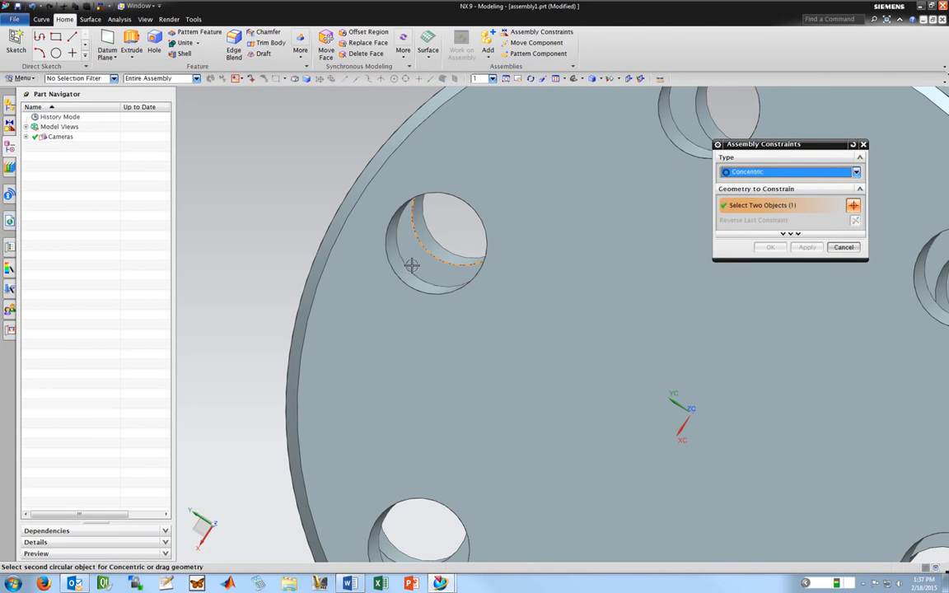
click(409, 264)
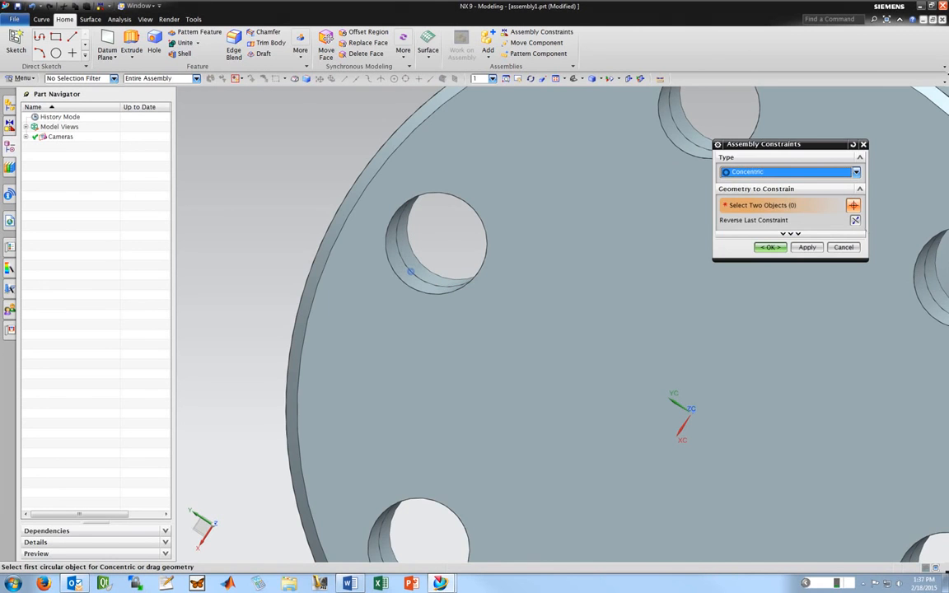
click(770, 247)
Try to rotate the fixed Part1 disc about the ZC axis with Move Component, declining the override and cancelling the move
scroll(763, 164, down, 5)
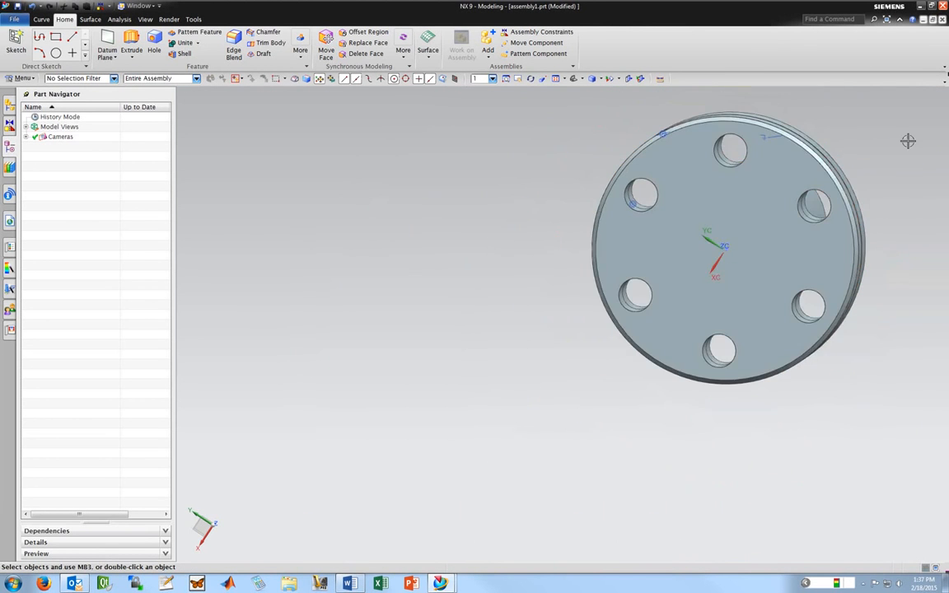
scroll(898, 141, down, 2)
middle_drag(909, 134, 623, 290)
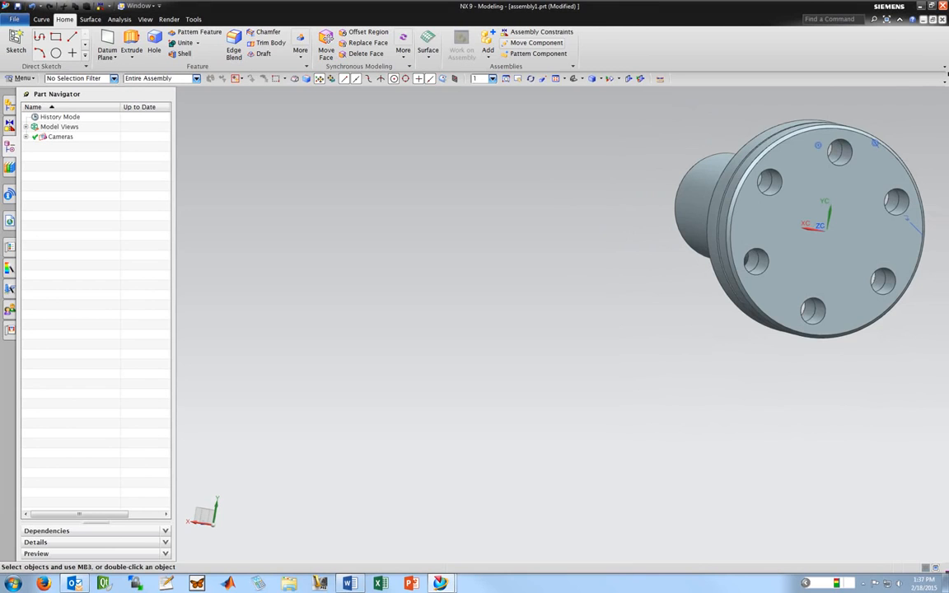
click(536, 43)
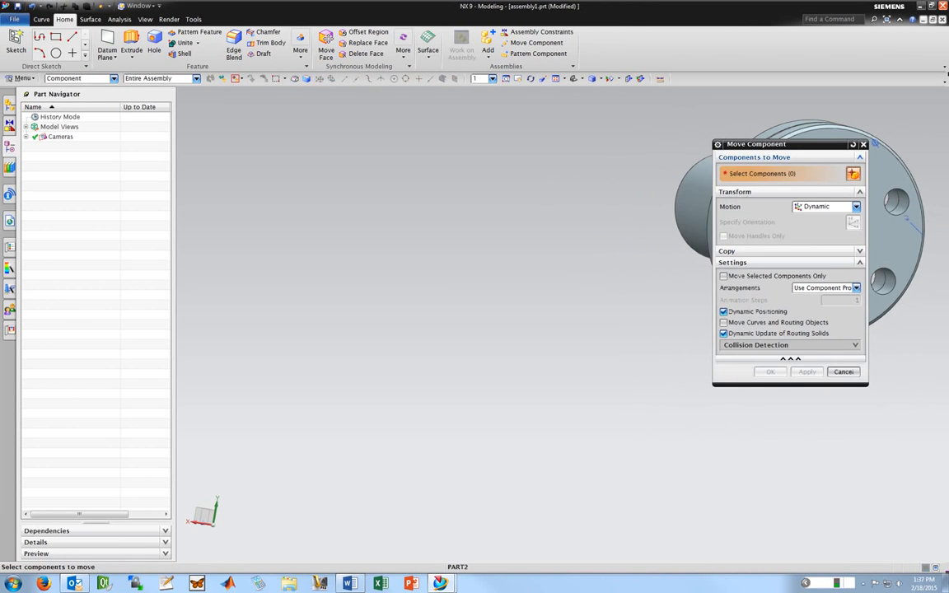
drag(766, 144, 529, 176)
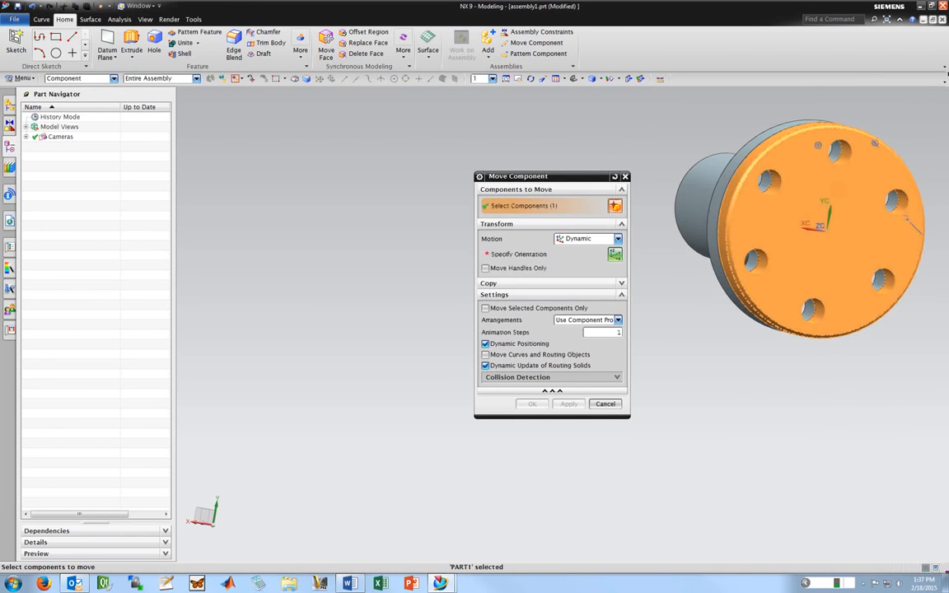
click(615, 254)
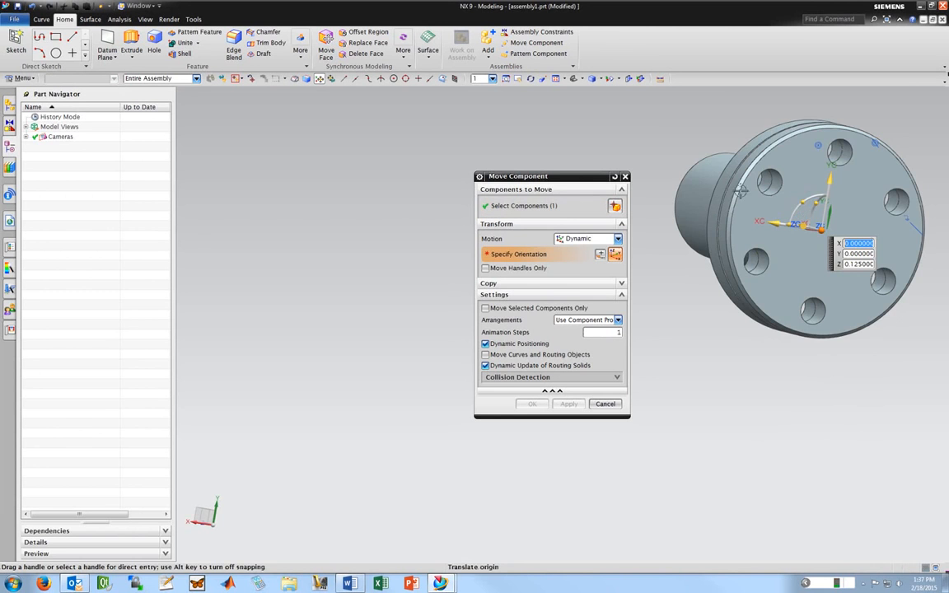
middle_drag(797, 211, 801, 287)
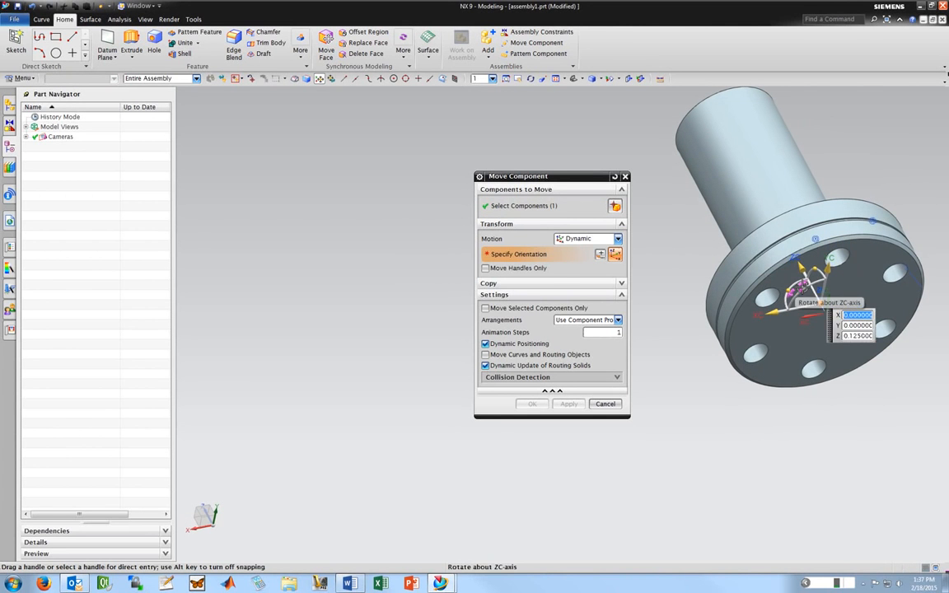
click(802, 288)
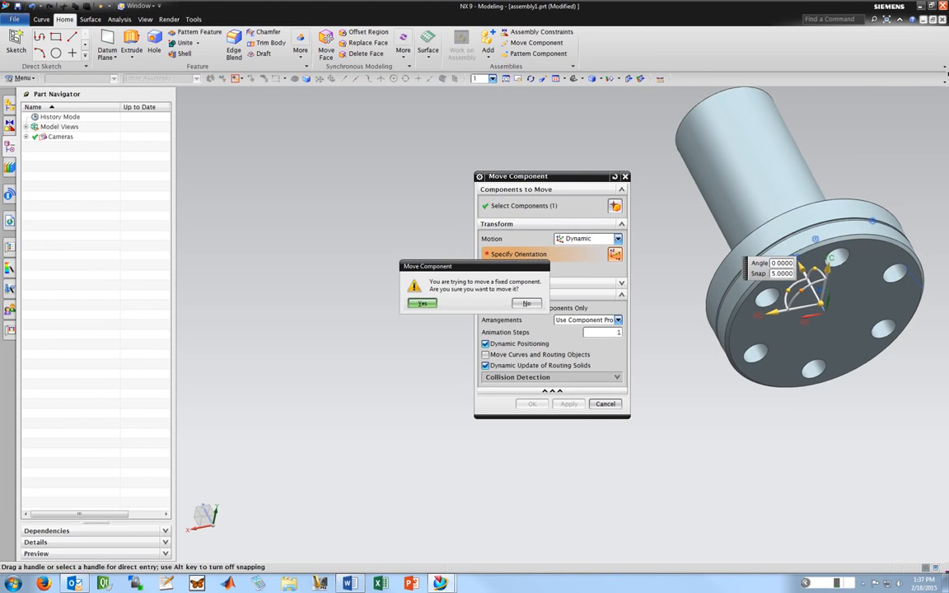
click(527, 303)
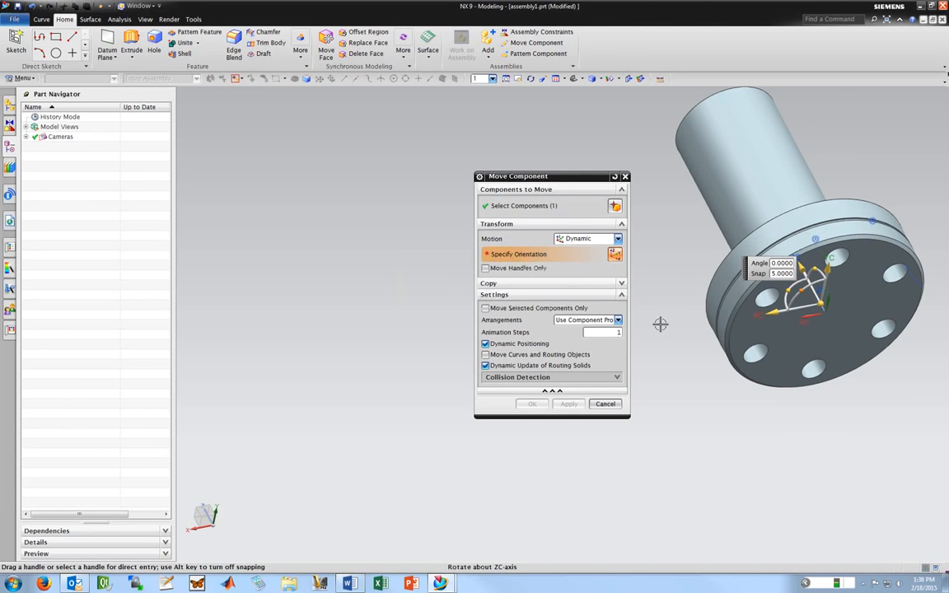
click(605, 404)
Try to rotate the Part2 flanged shaft with Move Component, using the Dynamic motion rotation handles
click(536, 43)
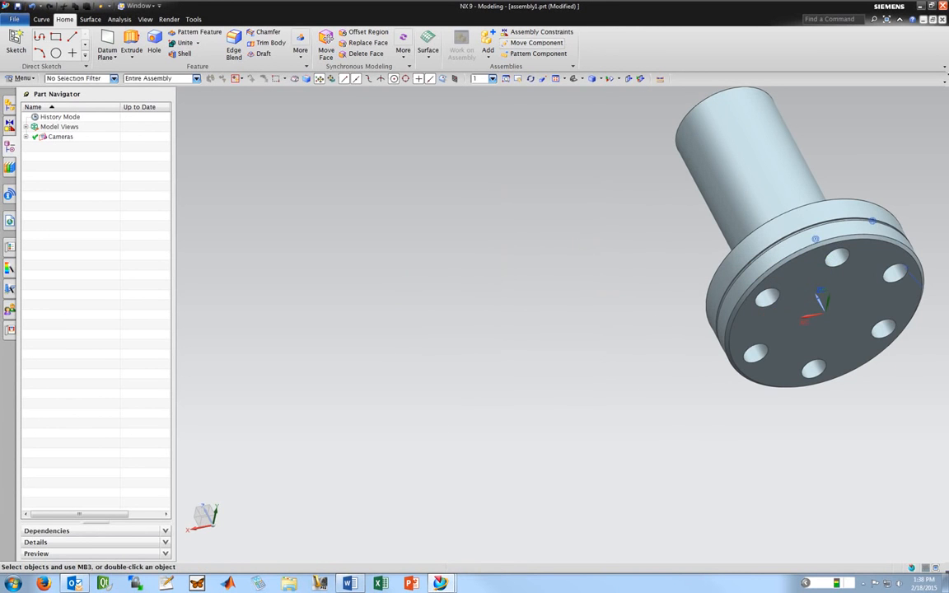
click(692, 139)
middle_drag(657, 125, 682, 193)
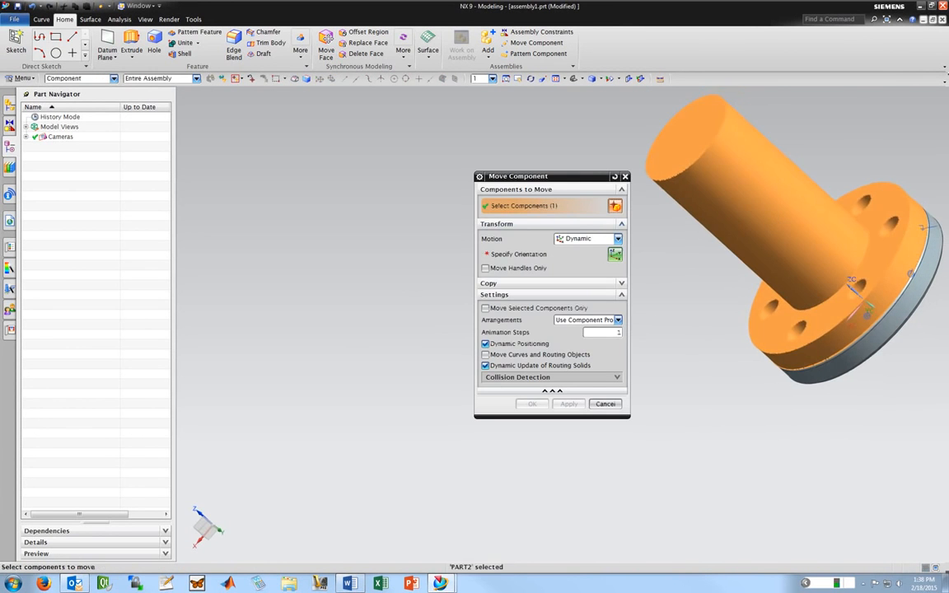
middle_click(683, 193)
drag(733, 181, 745, 208)
click(766, 211)
click(784, 214)
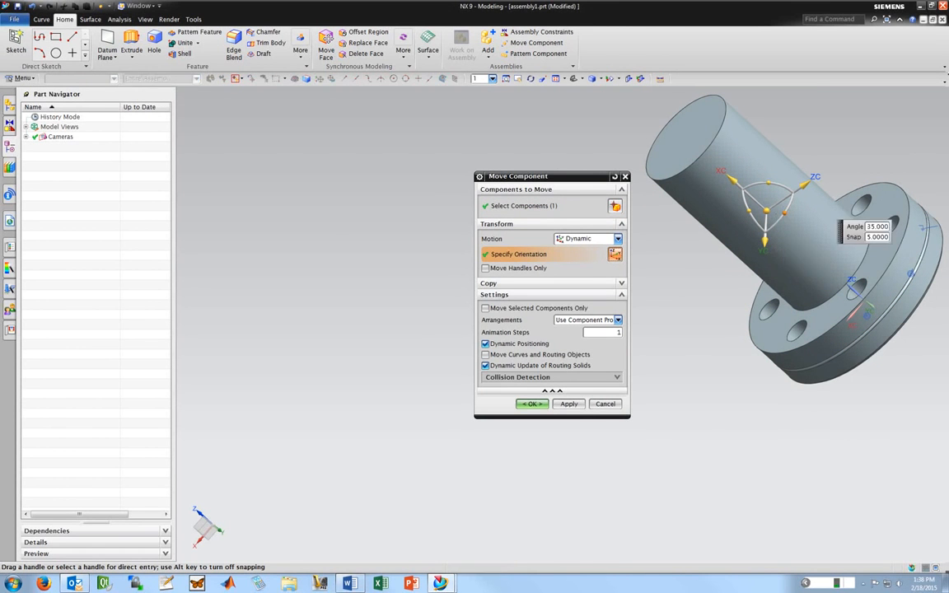
click(767, 211)
click(767, 183)
Try to translate Part2 along its ZC and YC axes, and discard the unapplied move
mouse_move(804, 186)
mouse_down()
mouse_move(819, 179)
mouse_move(814, 184)
mouse_up()
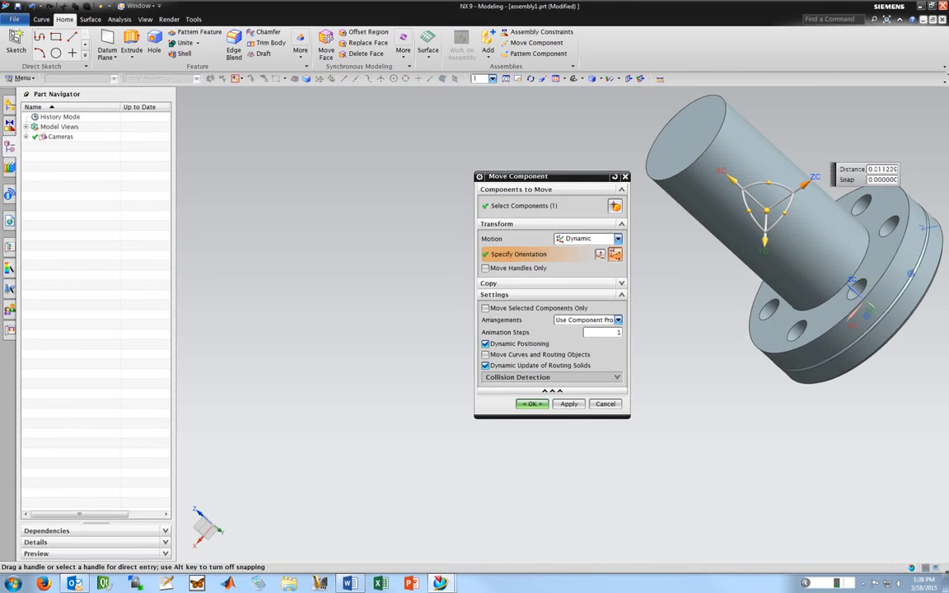
drag(765, 240, 766, 259)
click(605, 403)
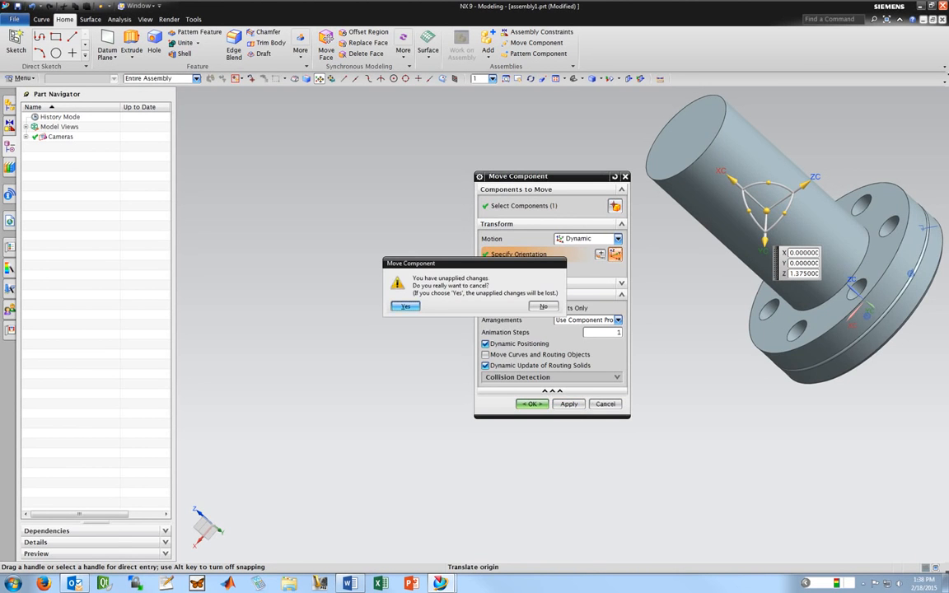
click(405, 306)
Examine the constrained assembly from the disc face, the side and the shaft end, checking the flange fit and hole alignment
middle_drag(546, 286, 473, 221)
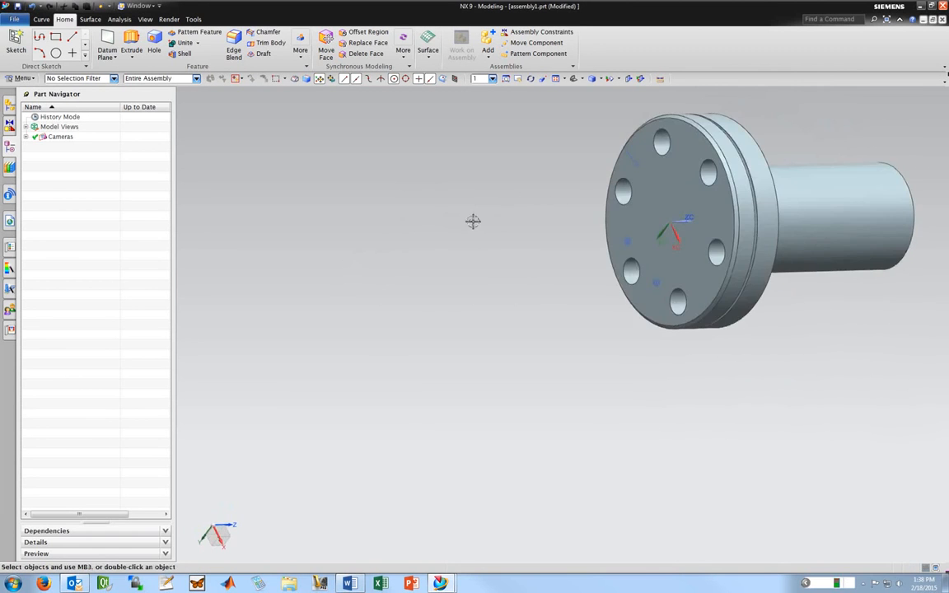
scroll(789, 165, down, 1)
scroll(867, 152, down, 3)
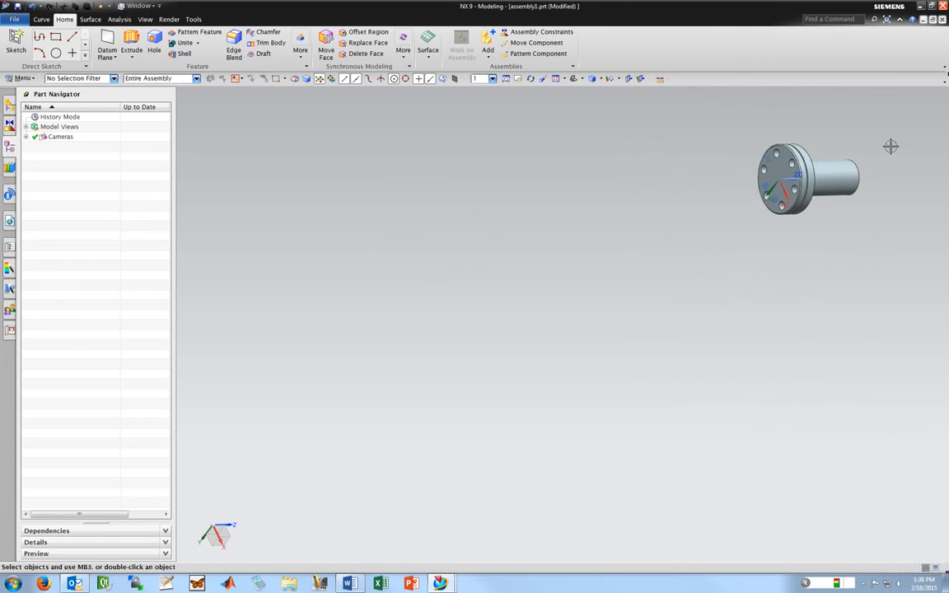
scroll(896, 146, up, 3)
scroll(902, 146, up, 1)
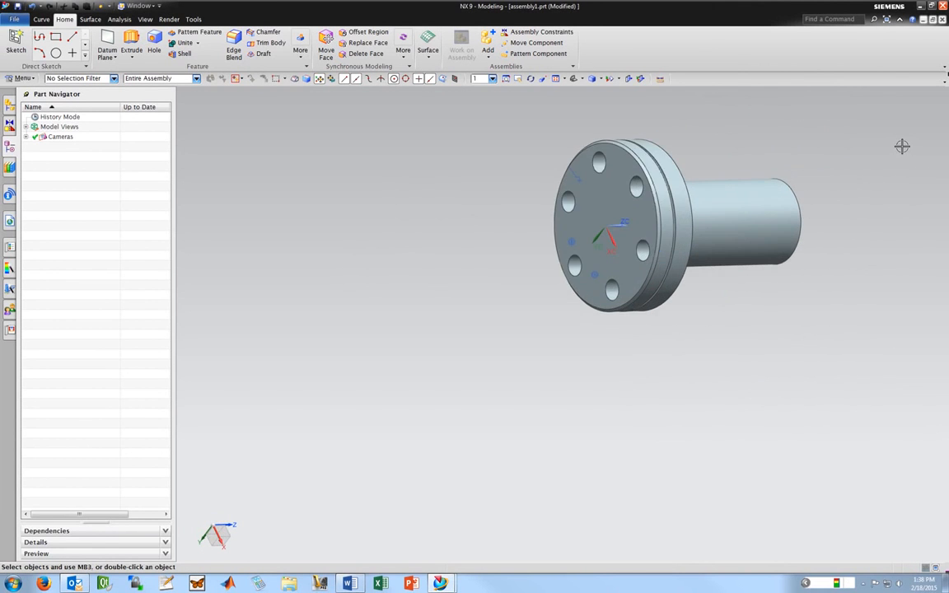
scroll(754, 170, down, 2)
scroll(801, 170, up, 4)
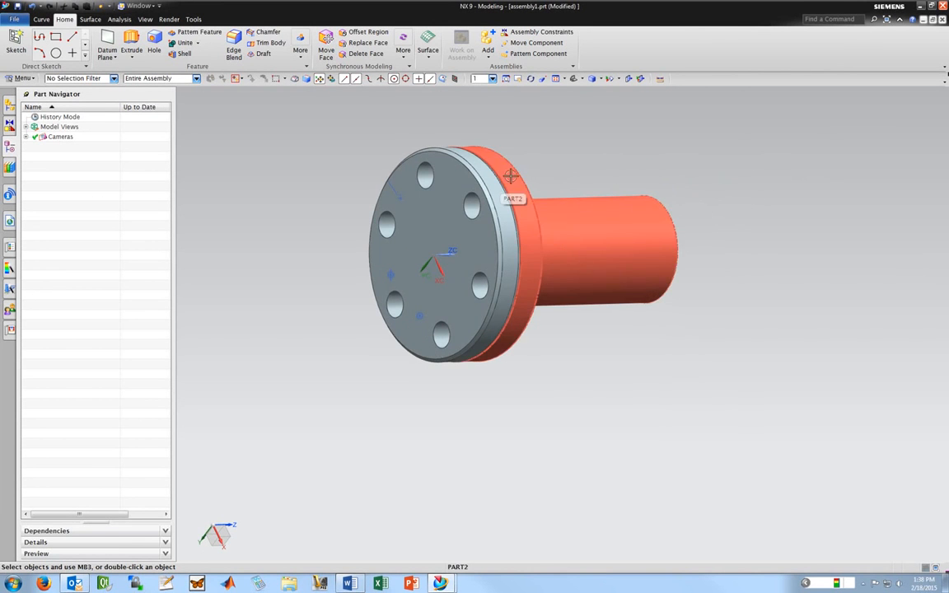
scroll(512, 175, down, 2)
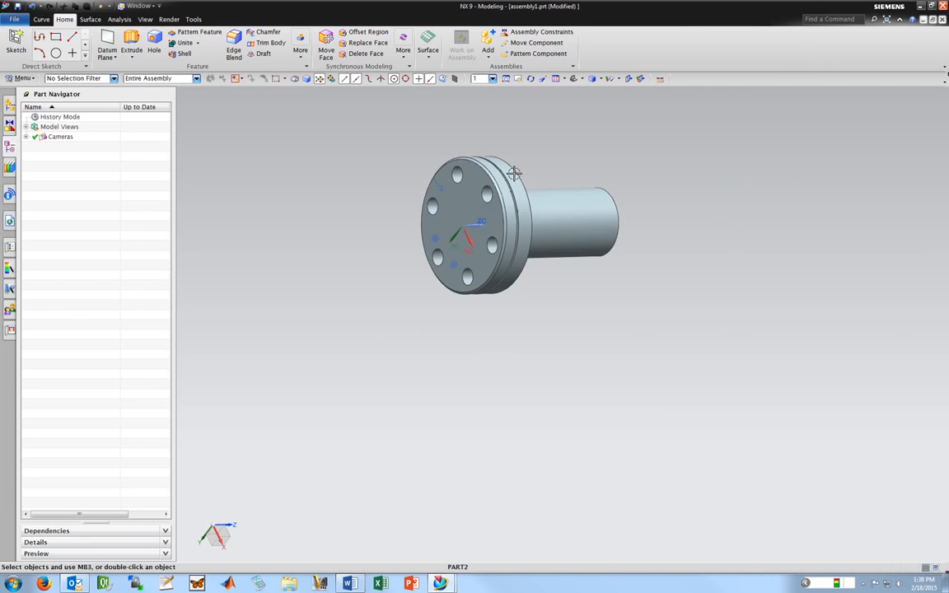
scroll(513, 173, down, 3)
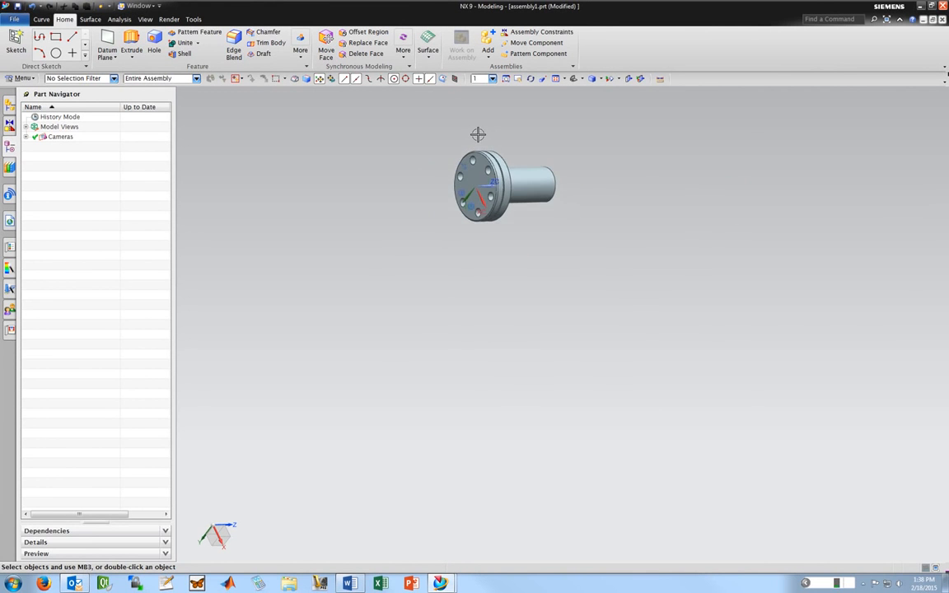
scroll(477, 134, up, 2)
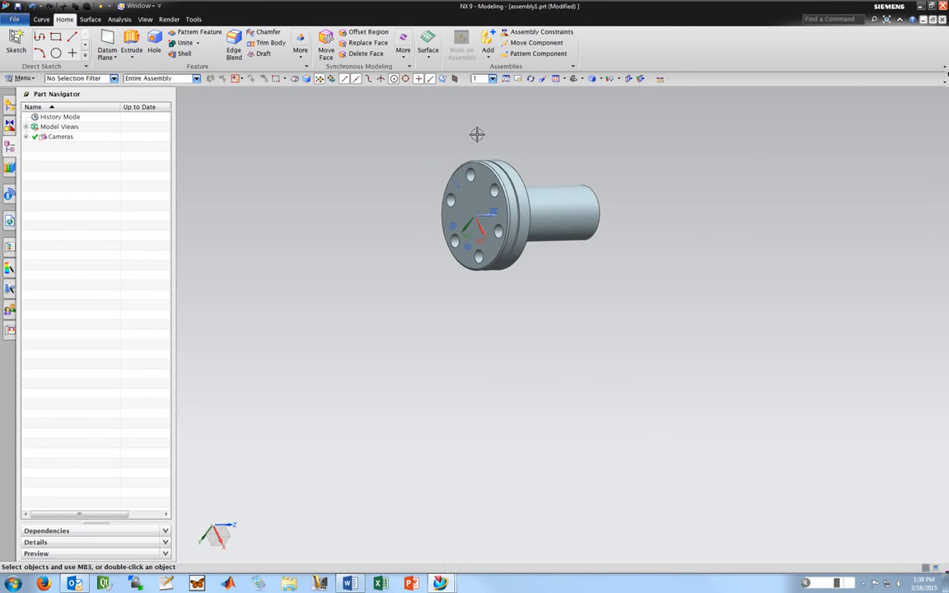
middle_drag(477, 134, 517, 155)
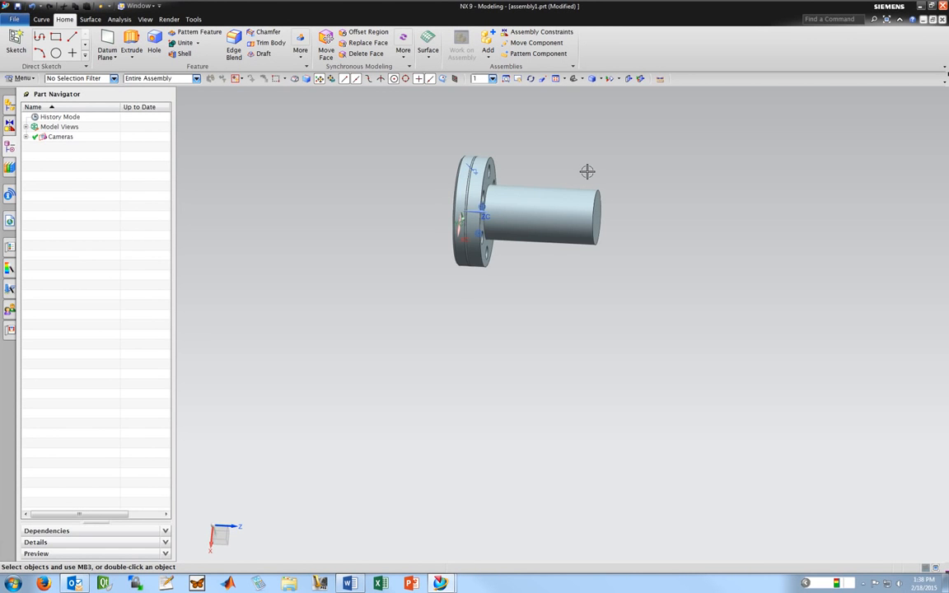
middle_drag(388, 151, 504, 175)
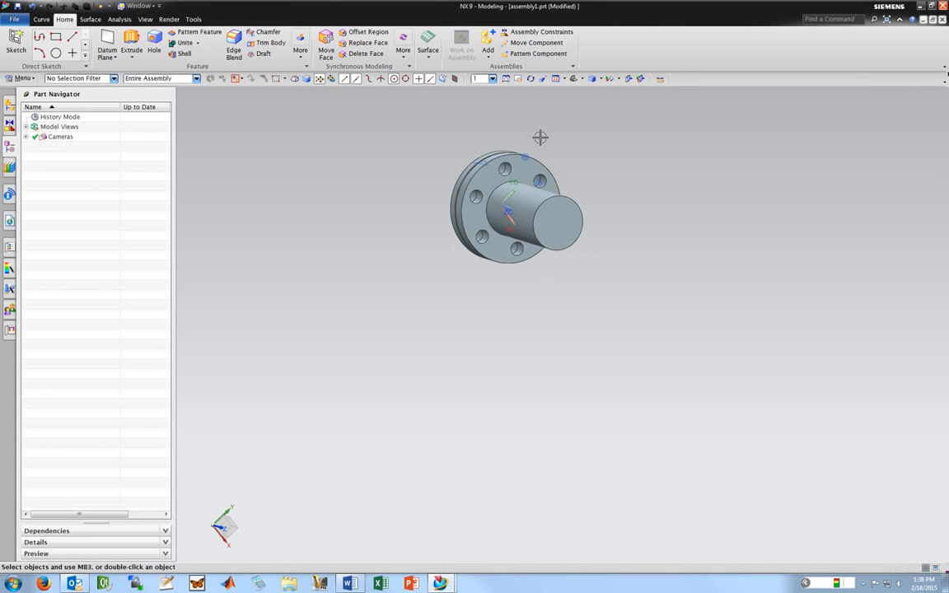
scroll(459, 131, down, 3)
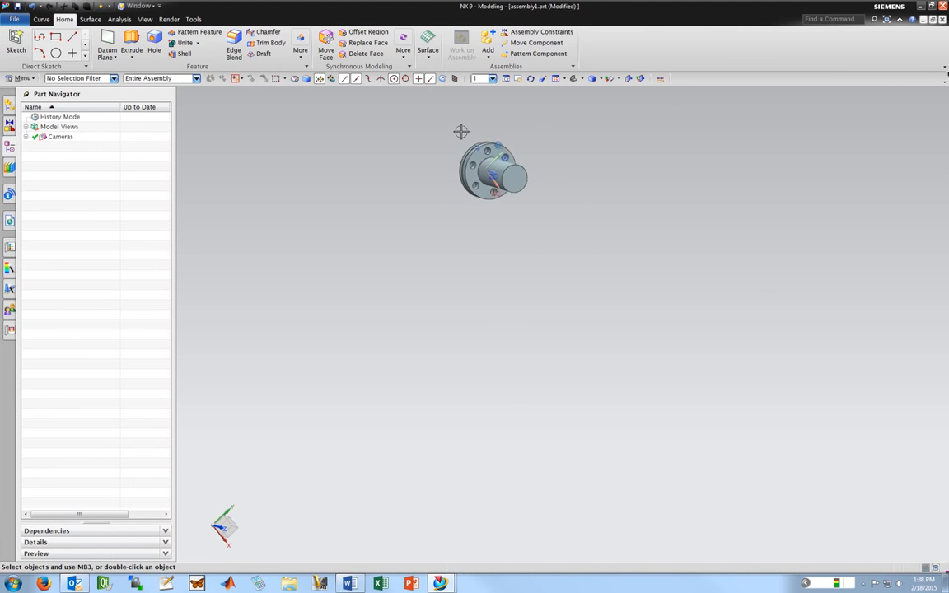
scroll(461, 131, up, 2)
middle_drag(461, 131, 516, 165)
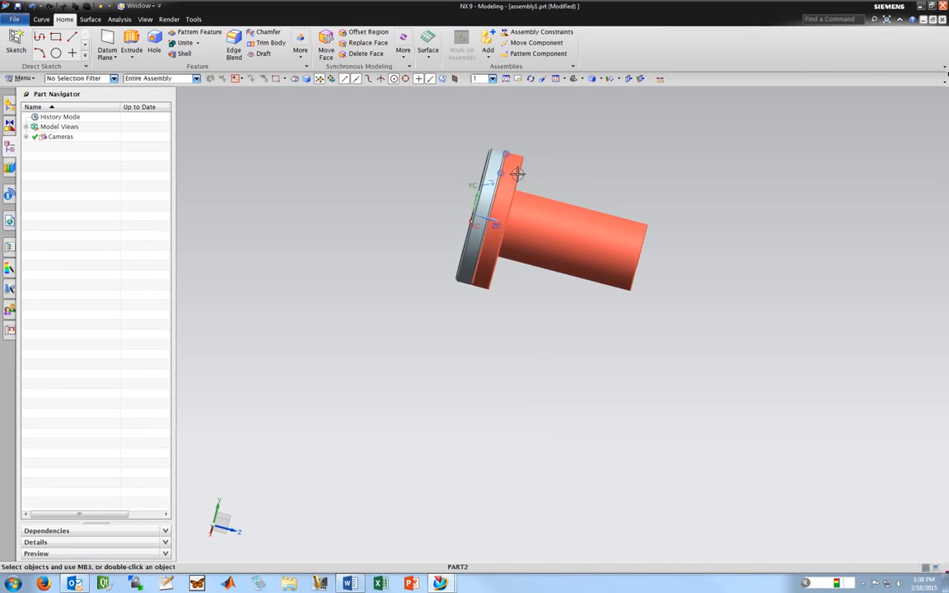